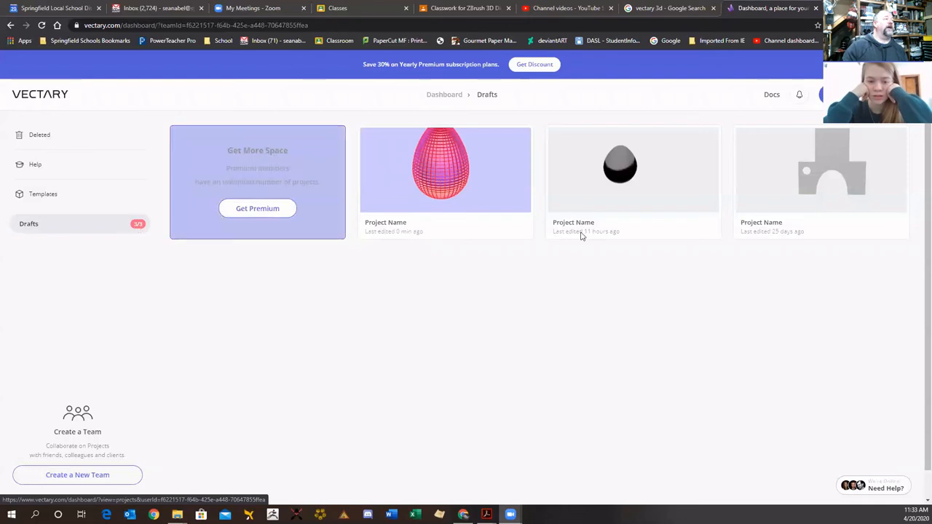
Open the draft last edited 11 hours ago and examine the purple egg from several angles with its first polyhedron selected
{"action": "left_click", "coordinate": [636, 182]}
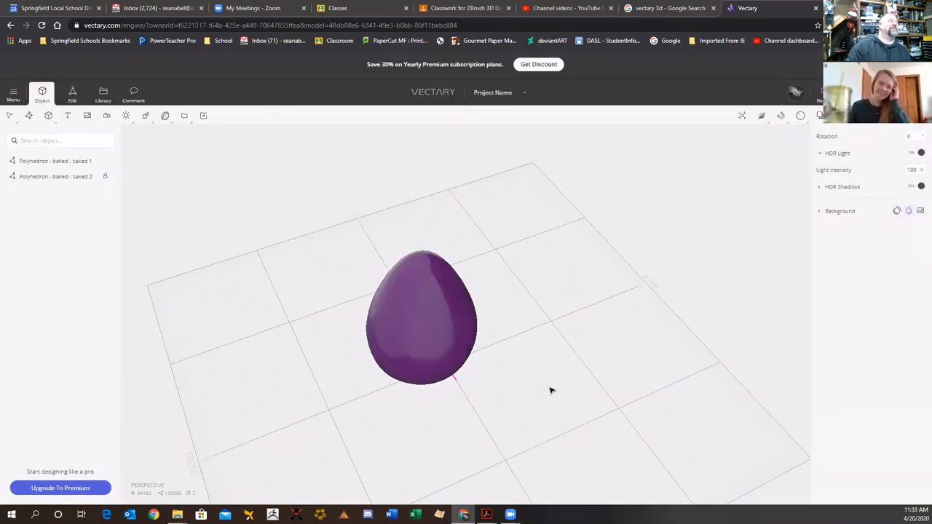
{"action": "left_click_drag", "start_coordinate": [551, 390], "coordinate": [680, 345]}
{"action": "left_click", "coordinate": [458, 351]}
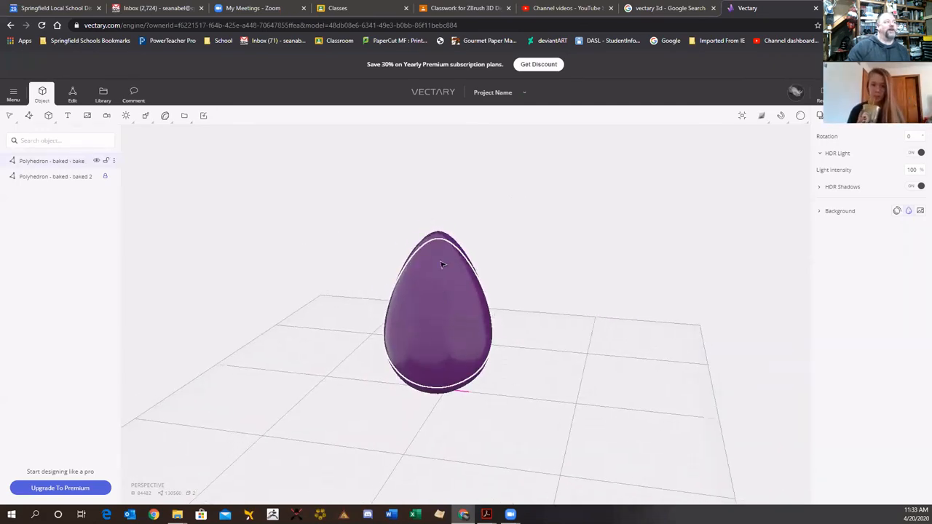
{"action": "left_click", "coordinate": [497, 416]}
{"action": "left_click_drag", "start_coordinate": [497, 416], "coordinate": [175, 354]}
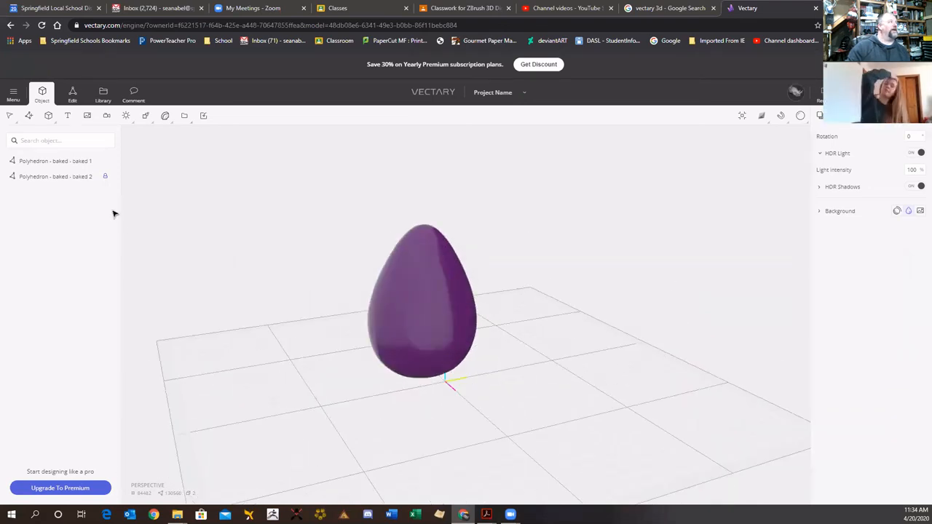
{"action": "left_click", "coordinate": [67, 160]}
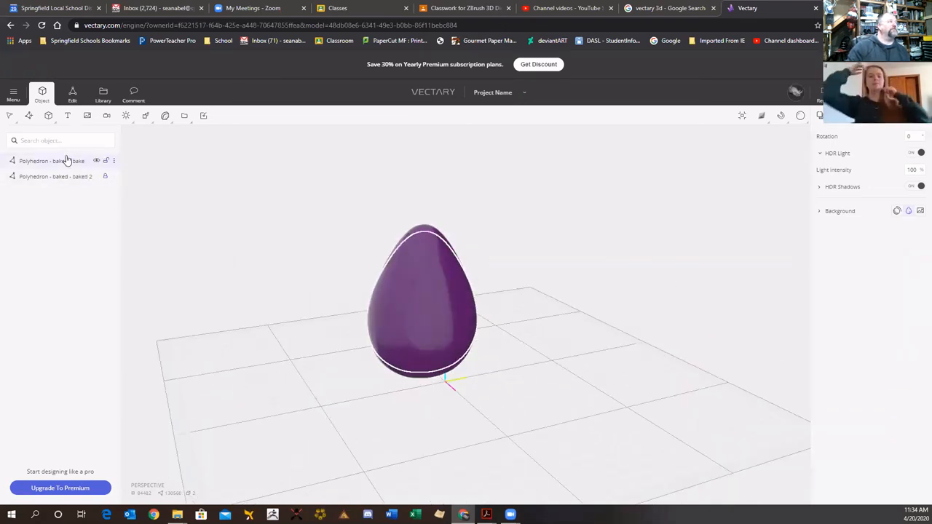
{"action": "left_click", "coordinate": [66, 160]}
{"action": "left_click_drag", "start_coordinate": [415, 262], "coordinate": [310, 317]}
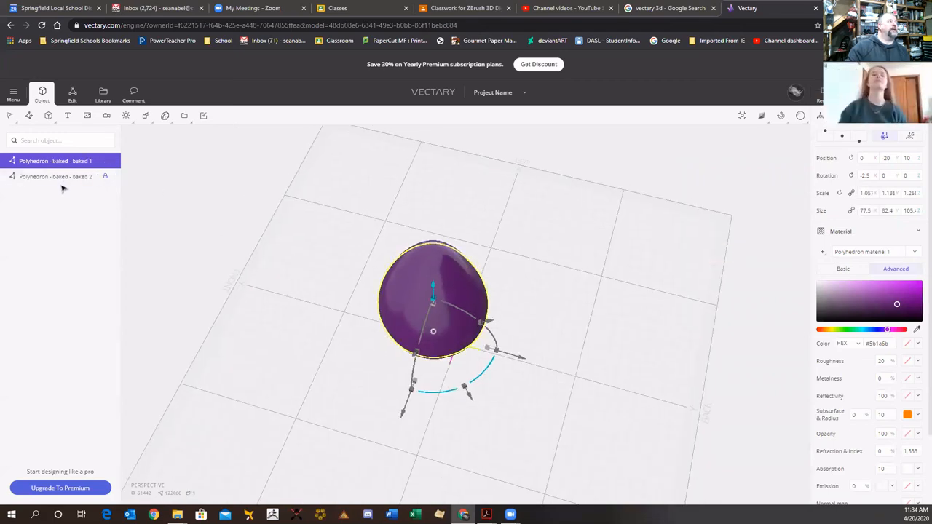
{"action": "left_click_drag", "start_coordinate": [224, 359], "coordinate": [279, 339]}
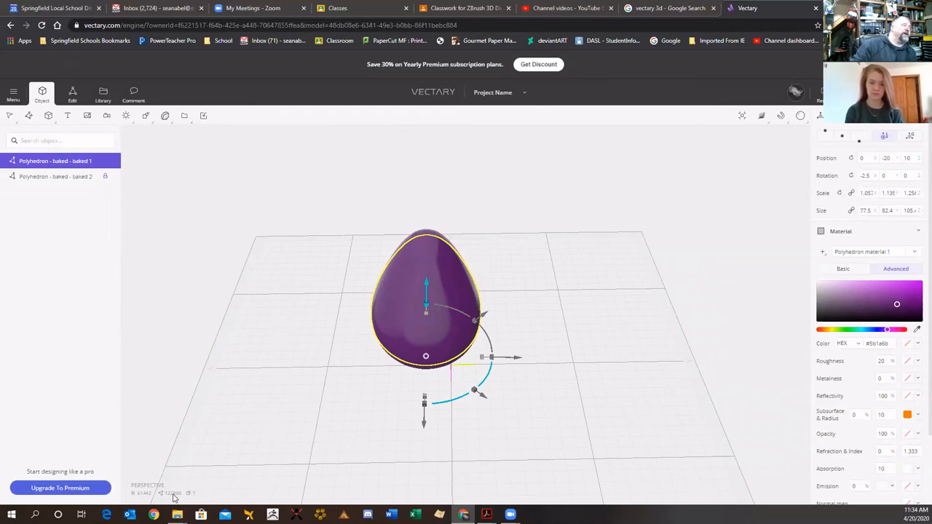
{"action": "mouse_move", "coordinate": [535, 306]}
{"action": "left_mouse_down"}
{"action": "mouse_move", "coordinate": [503, 332]}
{"action": "mouse_move", "coordinate": [386, 343]}
{"action": "mouse_move", "coordinate": [389, 260]}
{"action": "mouse_move", "coordinate": [480, 236]}
{"action": "mouse_move", "coordinate": [542, 295]}
{"action": "left_mouse_up"}
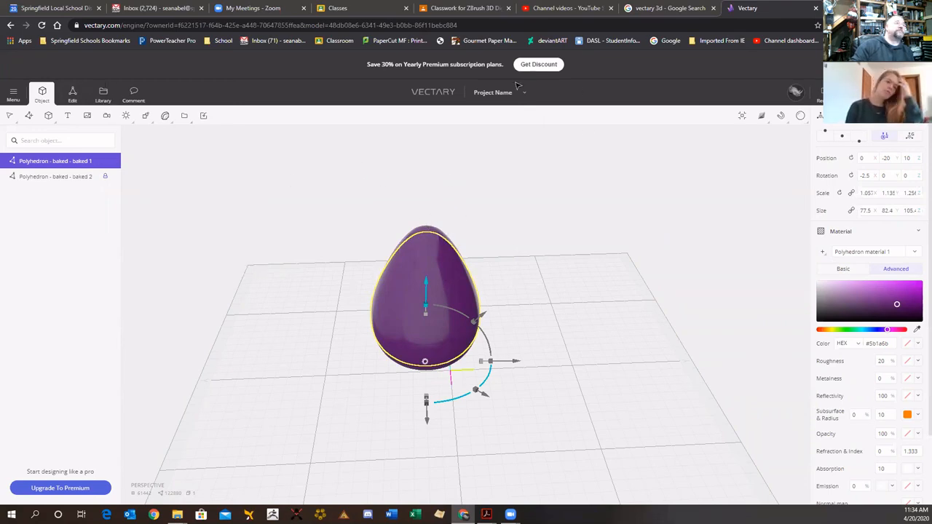
Return to the drafts, open the pink grid-patterned egg project and set its rendering style to Shaded
{"action": "left_click", "coordinate": [438, 97]}
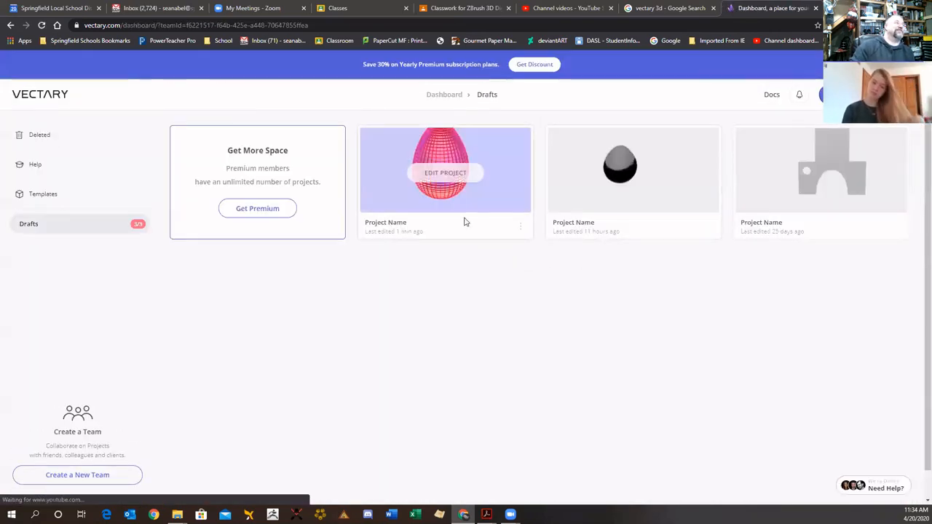
{"action": "left_click", "coordinate": [445, 179]}
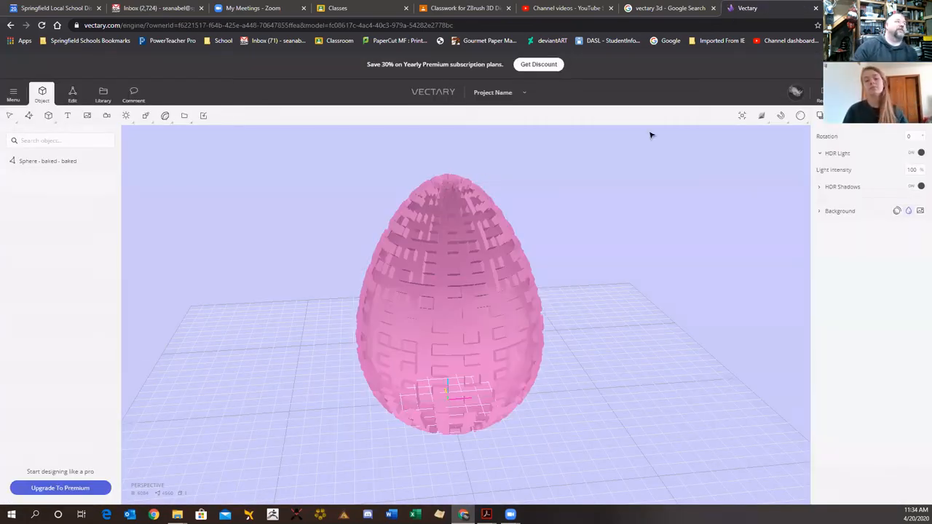
{"action": "mouse_move", "coordinate": [761, 117]}
{"action": "left_click", "coordinate": [717, 172]}
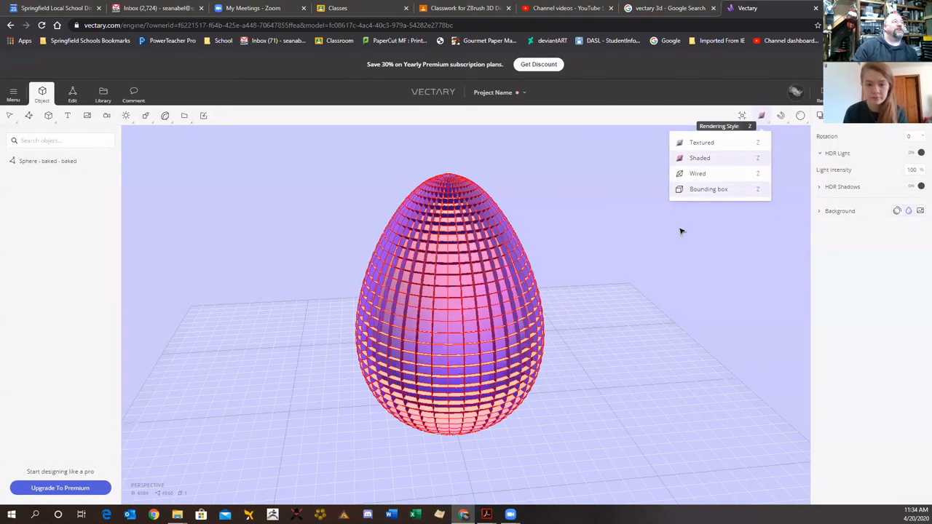
Inspect the grid-patterned egg from several sides and enter mesh editing mode
{"action": "mouse_move", "coordinate": [654, 293]}
{"action": "left_mouse_down"}
{"action": "mouse_move", "coordinate": [582, 323]}
{"action": "mouse_move", "coordinate": [556, 270]}
{"action": "mouse_move", "coordinate": [643, 253]}
{"action": "mouse_move", "coordinate": [634, 295]}
{"action": "mouse_move", "coordinate": [674, 341]}
{"action": "mouse_move", "coordinate": [673, 364]}
{"action": "left_mouse_up"}
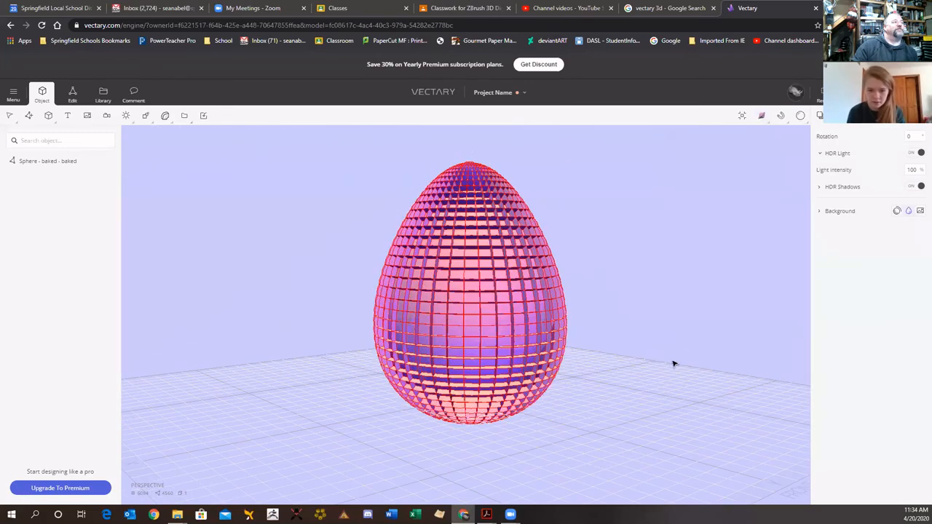
{"action": "left_click_drag", "start_coordinate": [514, 292], "coordinate": [507, 267]}
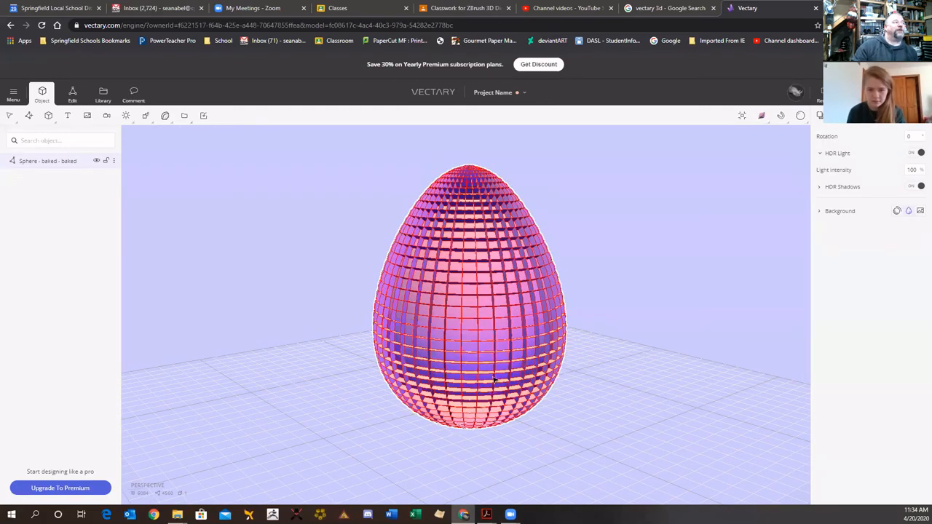
{"action": "left_click_drag", "start_coordinate": [651, 410], "coordinate": [635, 482]}
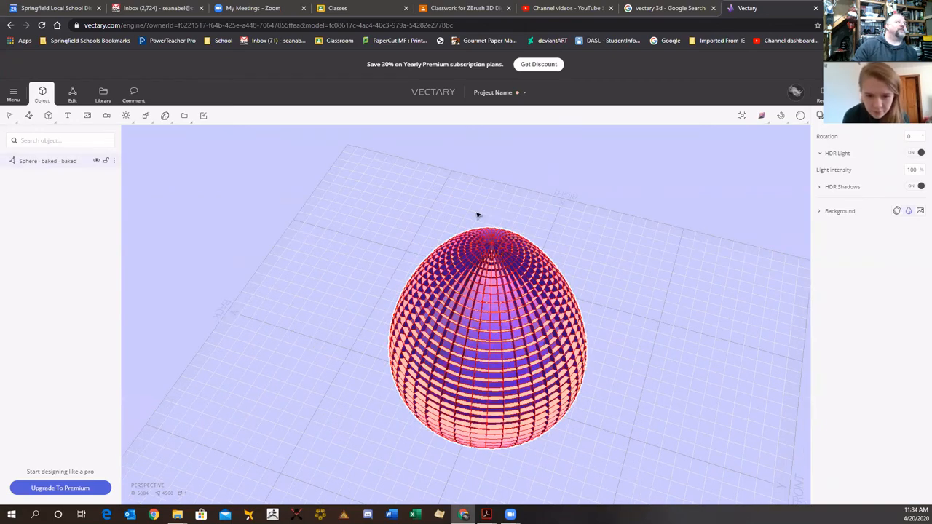
{"action": "left_click_drag", "start_coordinate": [473, 318], "coordinate": [513, 274]}
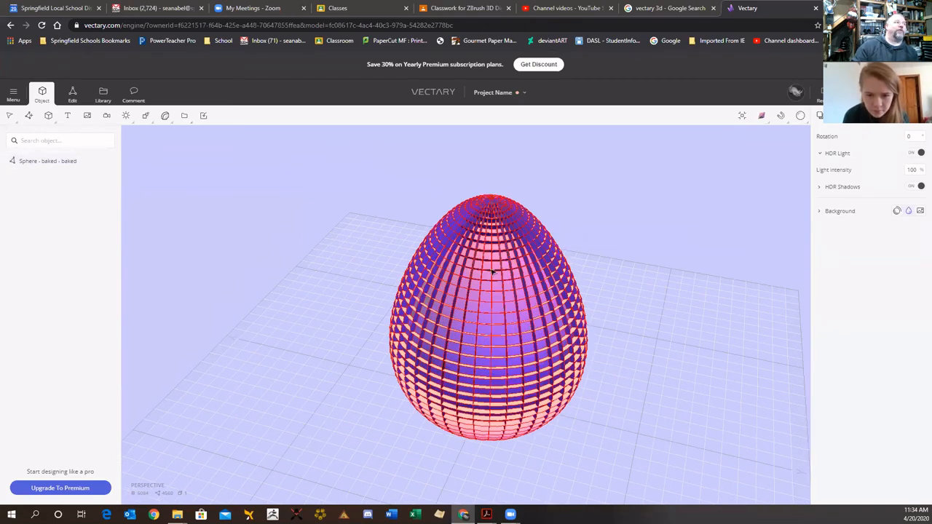
{"action": "left_click_drag", "start_coordinate": [585, 239], "coordinate": [549, 214]}
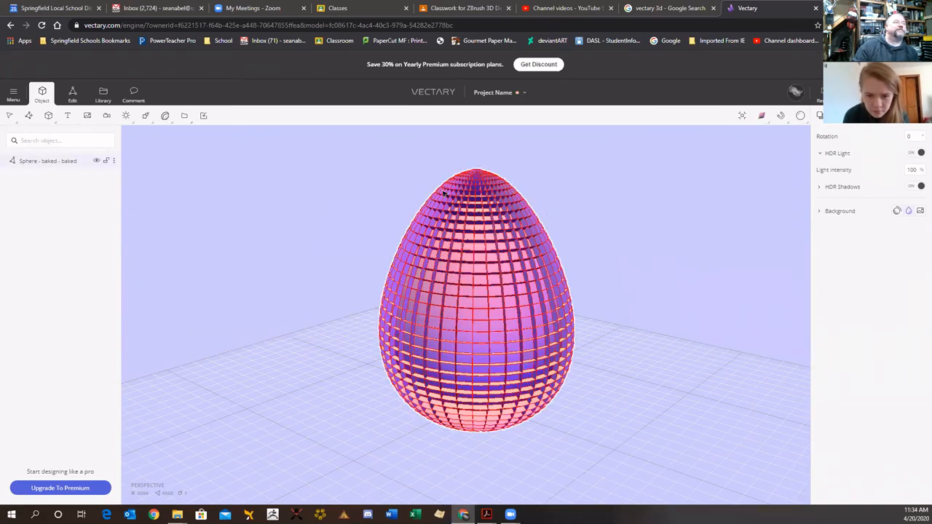
{"action": "left_click", "coordinate": [72, 96]}
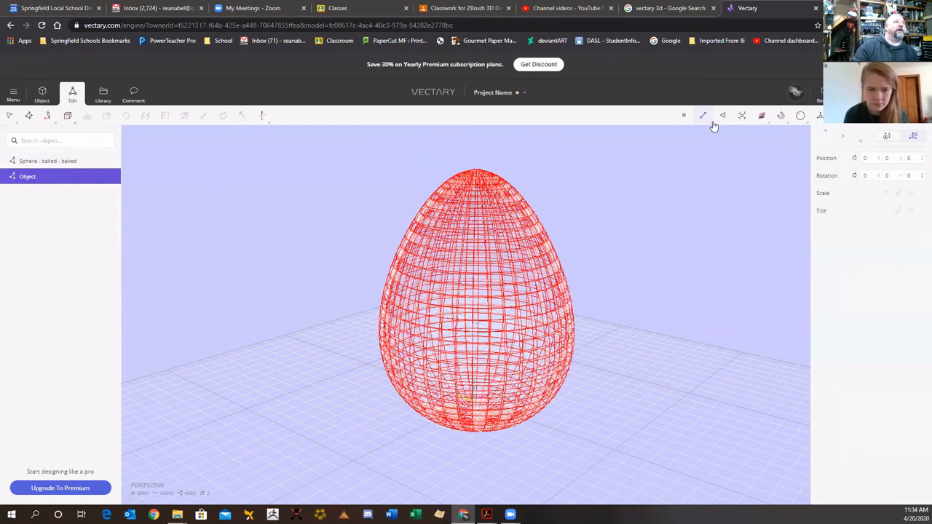
Try the Shaded and Textured rendering styles while viewing the egg's mesh in editing mode
{"action": "left_click", "coordinate": [759, 118]}
{"action": "left_click", "coordinate": [709, 159]}
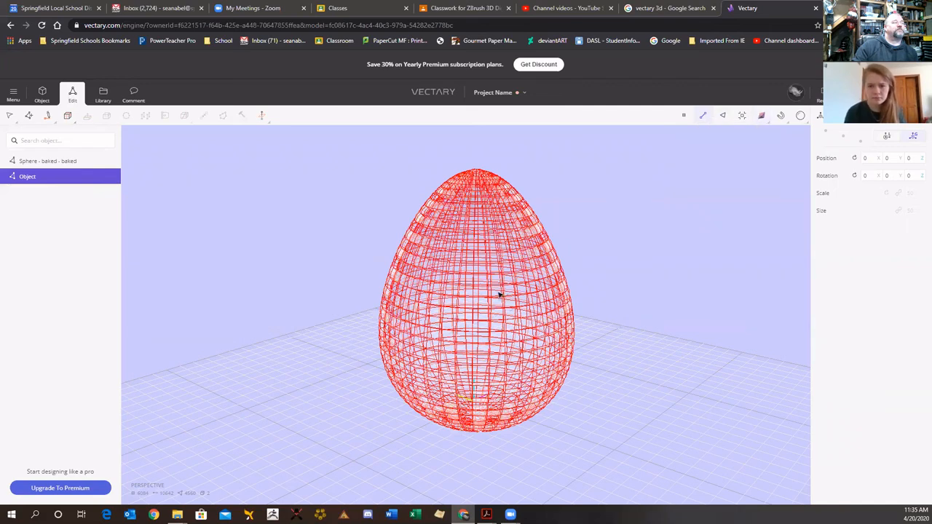
{"action": "left_click_drag", "start_coordinate": [501, 294], "coordinate": [601, 346]}
{"action": "left_click_drag", "start_coordinate": [511, 279], "coordinate": [610, 308]}
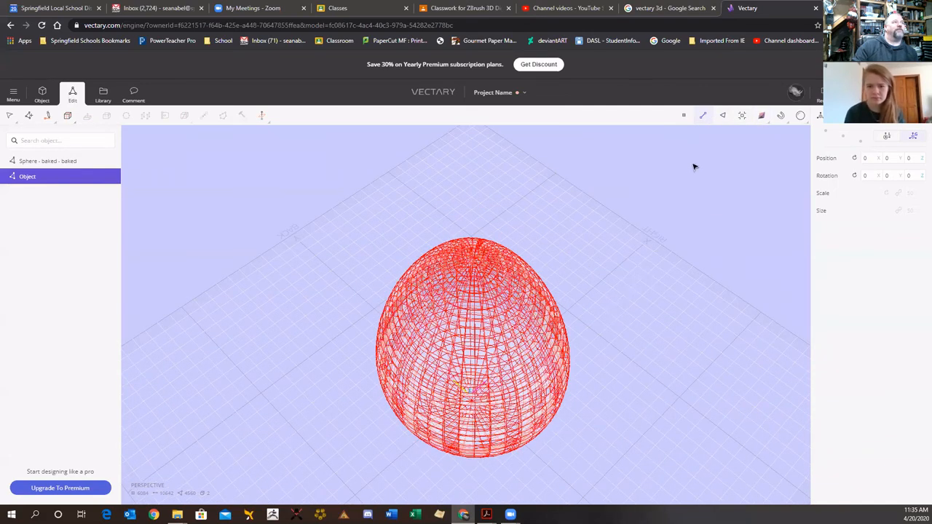
{"action": "right_click_drag", "start_coordinate": [692, 168], "coordinate": [709, 125]}
{"action": "left_click", "coordinate": [761, 116]}
{"action": "left_click", "coordinate": [723, 143]}
{"action": "left_click", "coordinate": [761, 116]}
{"action": "left_click", "coordinate": [726, 143]}
{"action": "left_click_drag", "start_coordinate": [588, 225], "coordinate": [655, 249]}
Select the baked sphere for editing, activate Mesh Tools and place the tool wheel in empty space beside the egg
{"action": "left_click", "coordinate": [38, 161]}
{"action": "left_click_drag", "start_coordinate": [534, 198], "coordinate": [492, 232]}
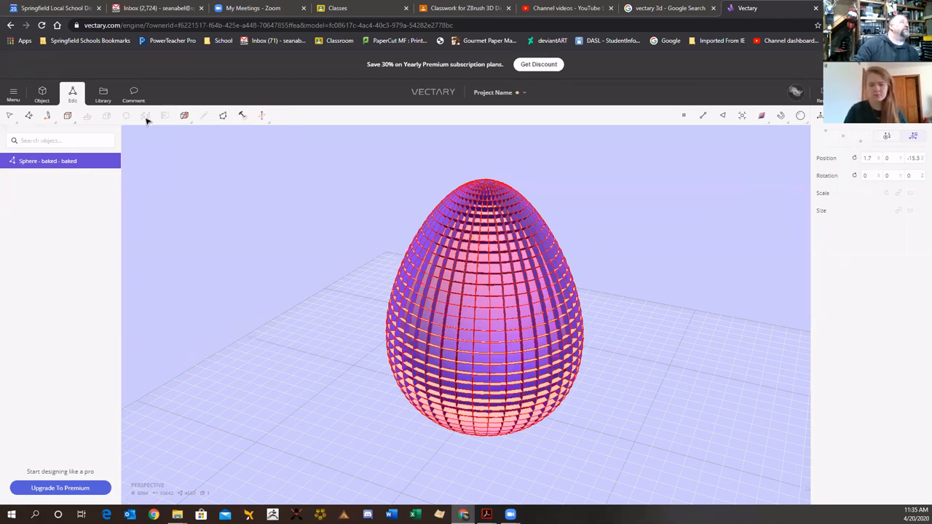
{"action": "left_click", "coordinate": [245, 118]}
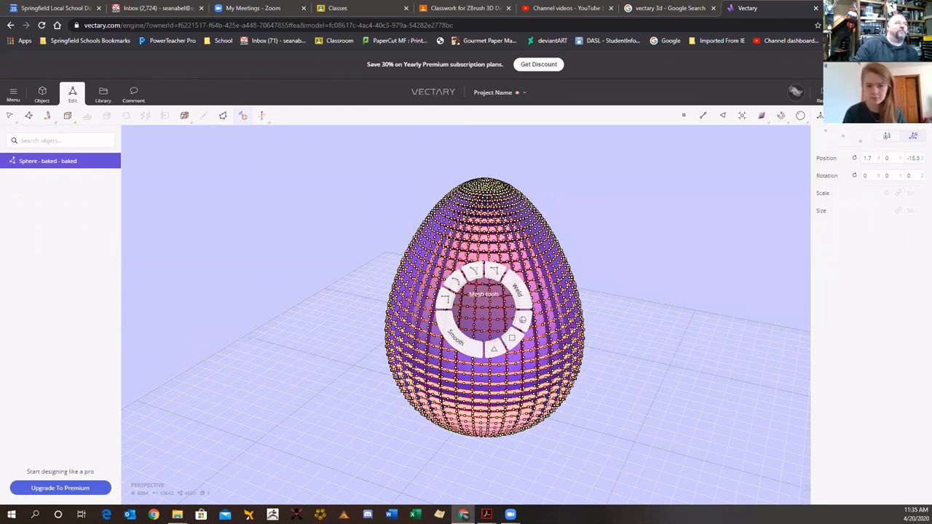
{"action": "left_click_drag", "start_coordinate": [483, 309], "coordinate": [686, 326]}
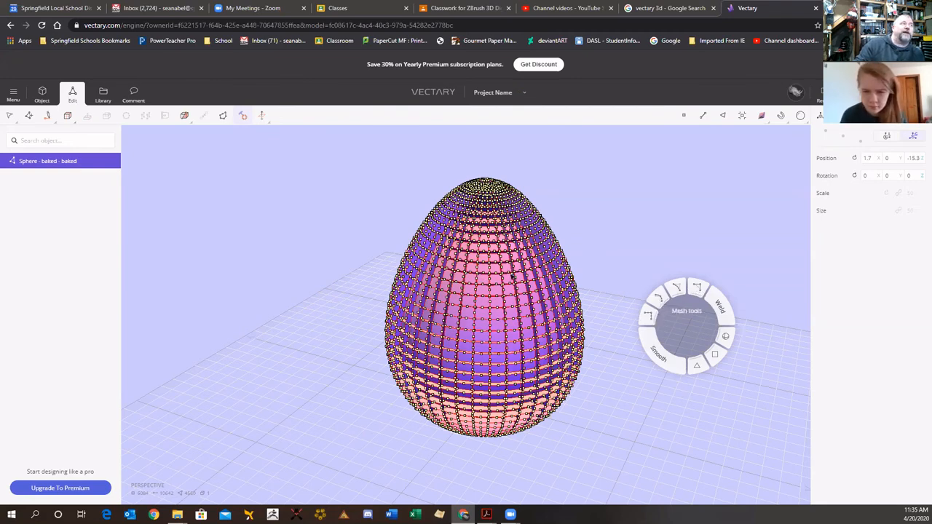
{"action": "left_click_drag", "start_coordinate": [590, 418], "coordinate": [544, 362]}
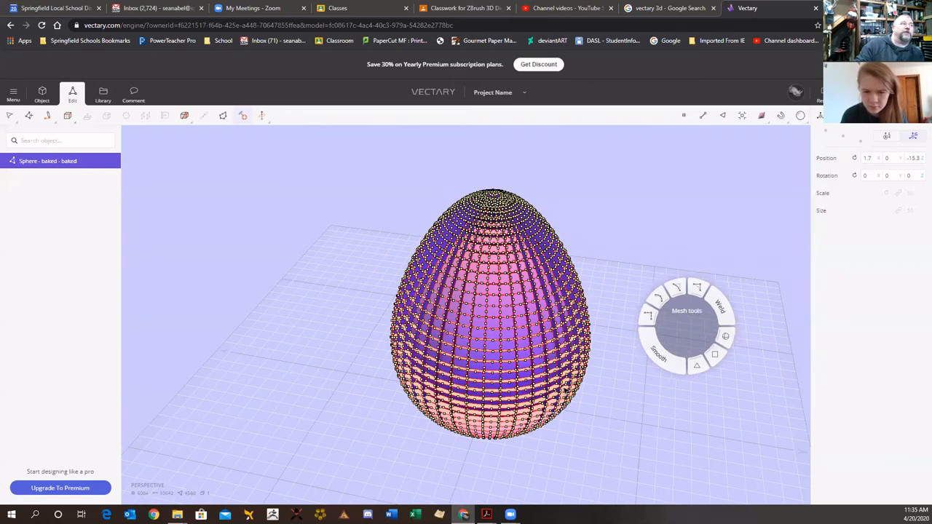
Try the Smooth, Weld and Spherify mesh tools on the egg, with Spherify at 1.96
{"action": "left_click", "coordinate": [661, 357]}
{"action": "left_click_drag", "start_coordinate": [655, 339], "coordinate": [723, 309]}
{"action": "left_click_drag", "start_coordinate": [718, 342], "coordinate": [707, 377]}
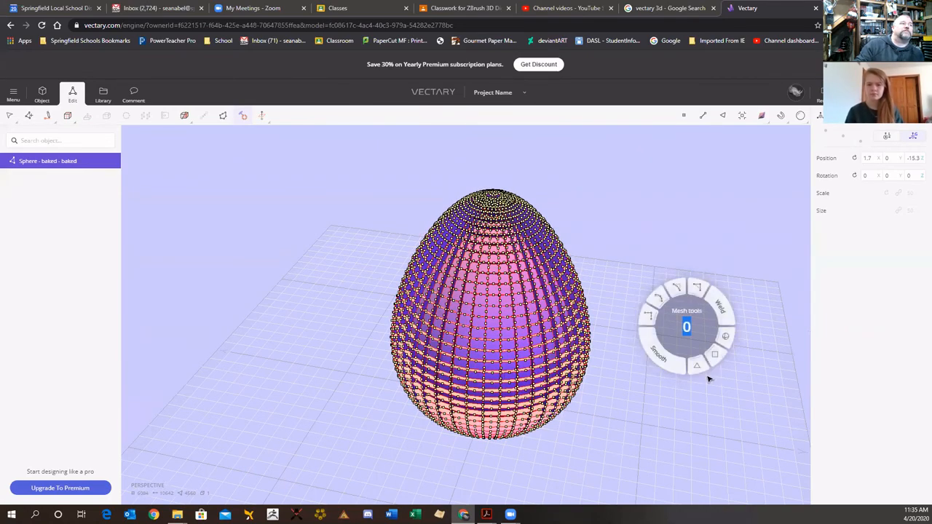
{"action": "left_click", "coordinate": [721, 305]}
{"action": "left_click_drag", "start_coordinate": [655, 301], "coordinate": [661, 346]}
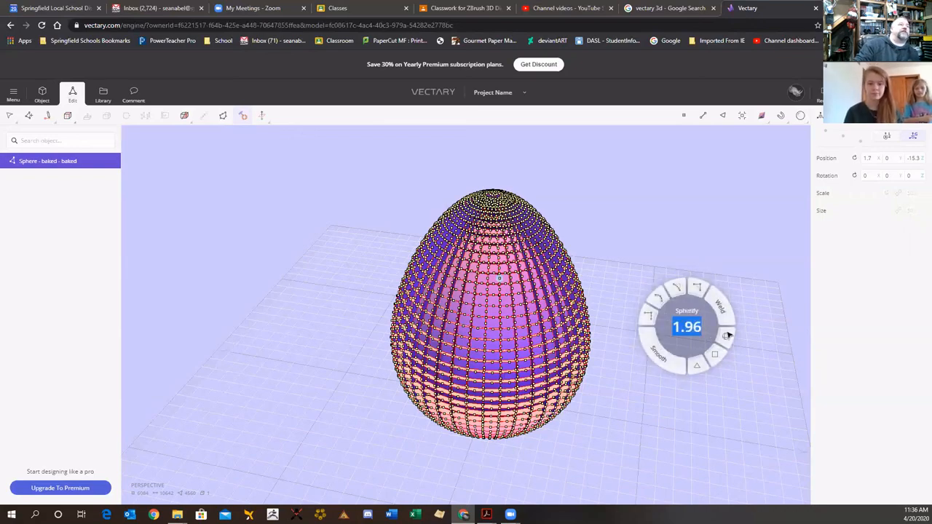
{"action": "mouse_move", "coordinate": [588, 423]}
{"action": "right_mouse_down"}
{"action": "mouse_move", "coordinate": [654, 394]}
{"action": "mouse_move", "coordinate": [605, 430]}
{"action": "right_mouse_up"}
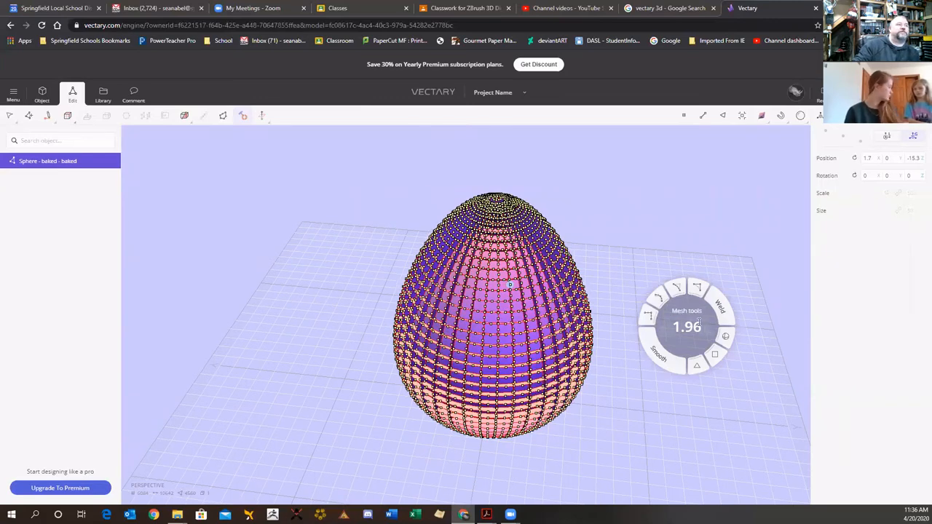
{"action": "left_click", "coordinate": [185, 117]}
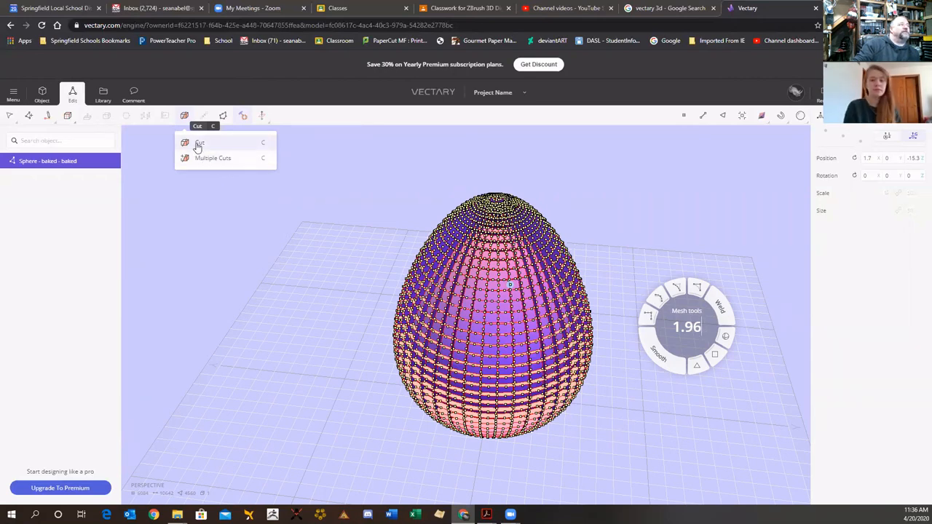
{"action": "right_click_drag", "start_coordinate": [353, 237], "coordinate": [376, 220]}
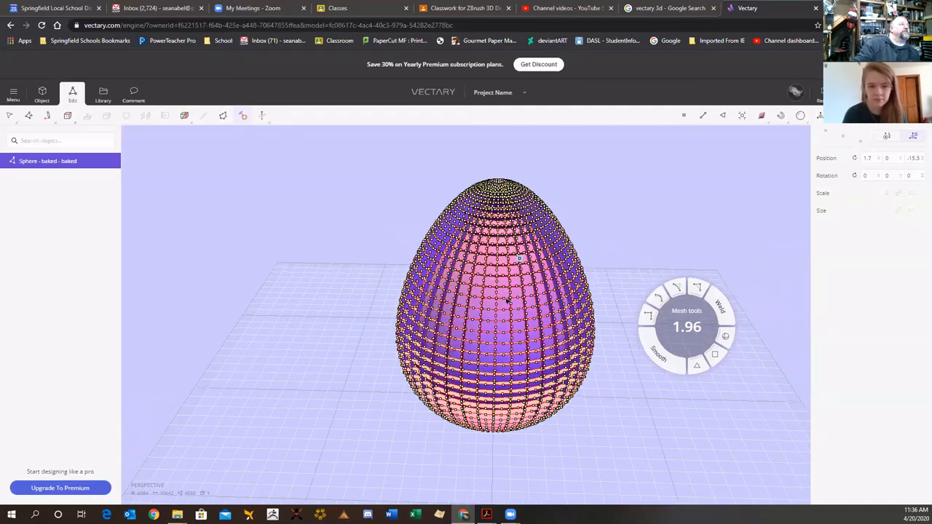
{"action": "right_click_drag", "start_coordinate": [669, 448], "coordinate": [526, 298]}
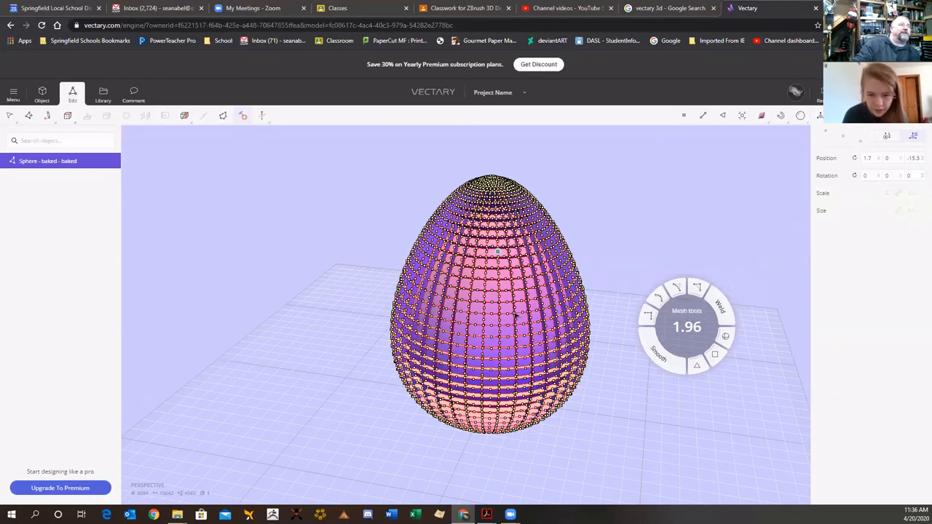
{"action": "right_click_drag", "start_coordinate": [565, 435], "coordinate": [592, 344]}
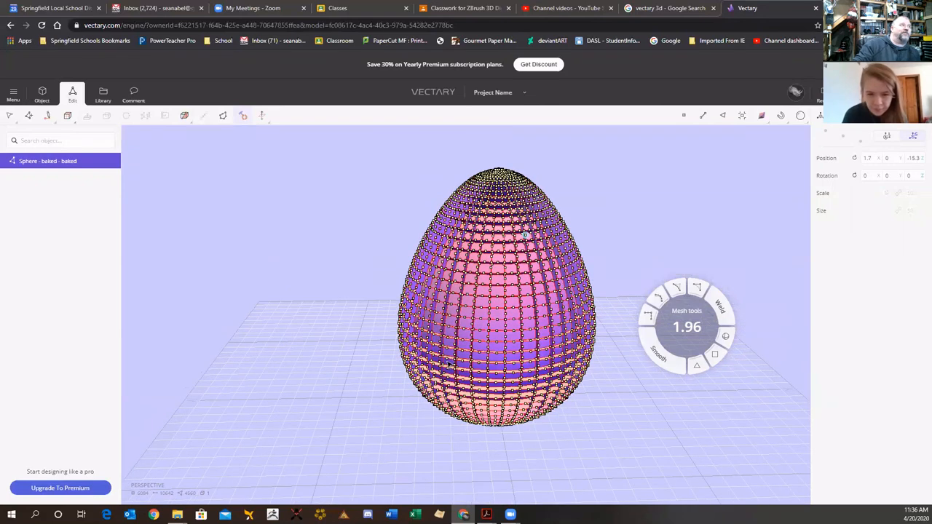
{"action": "right_click_drag", "start_coordinate": [270, 190], "coordinate": [268, 228]}
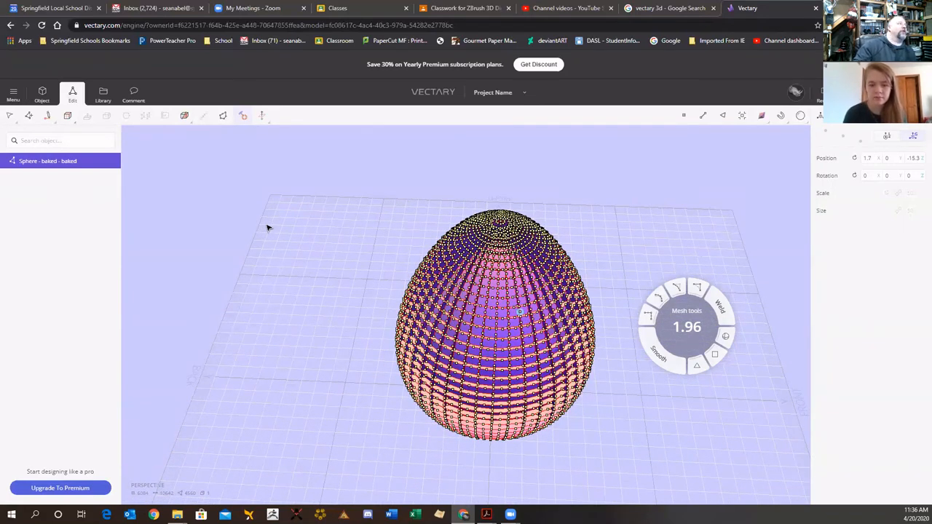
Restart Mesh Tools on the egg, weld its vertices and inspect the crown from above
{"action": "left_click", "coordinate": [69, 117]}
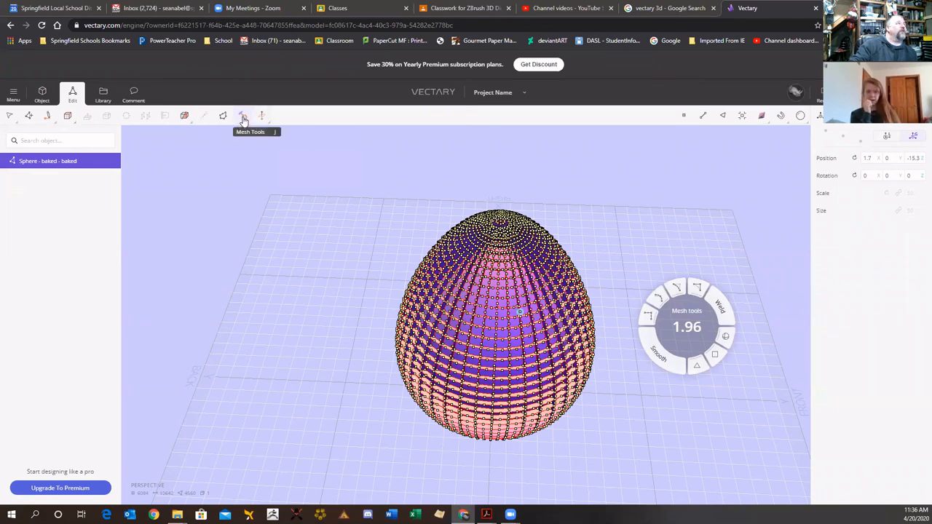
{"action": "right_click_drag", "start_coordinate": [391, 243], "coordinate": [396, 225]}
{"action": "left_click_drag", "start_coordinate": [488, 322], "coordinate": [324, 347]}
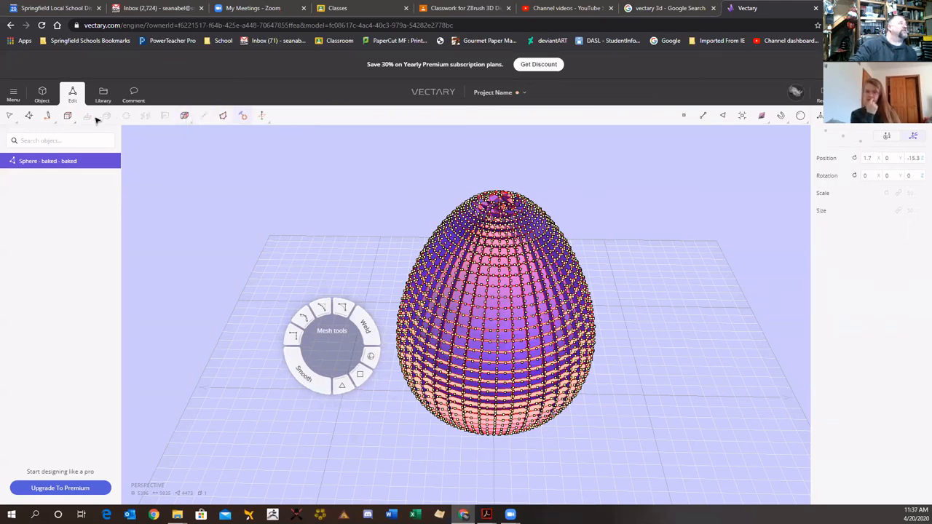
{"action": "left_click", "coordinate": [69, 116]}
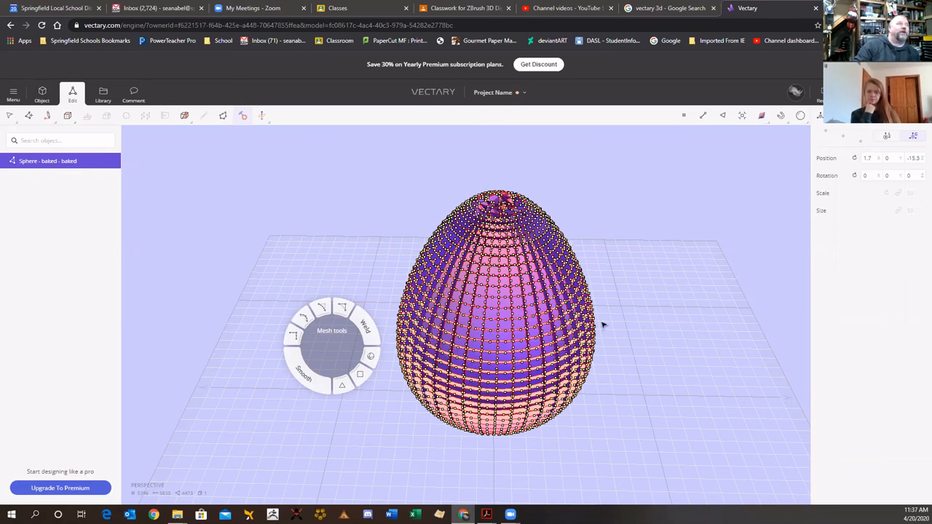
{"action": "right_click_drag", "start_coordinate": [596, 329], "coordinate": [600, 372]}
{"action": "right_click_drag", "start_coordinate": [551, 387], "coordinate": [514, 366]}
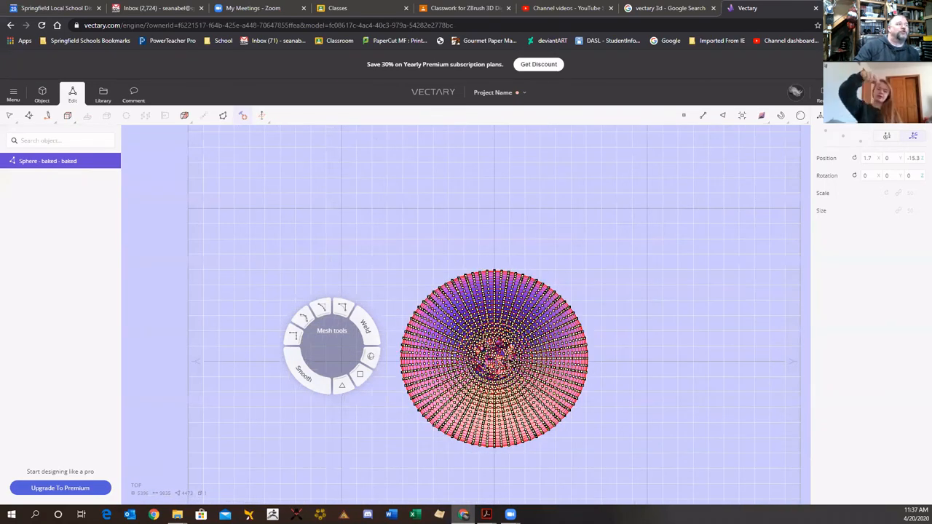
{"action": "right_click_drag", "start_coordinate": [664, 437], "coordinate": [653, 406]}
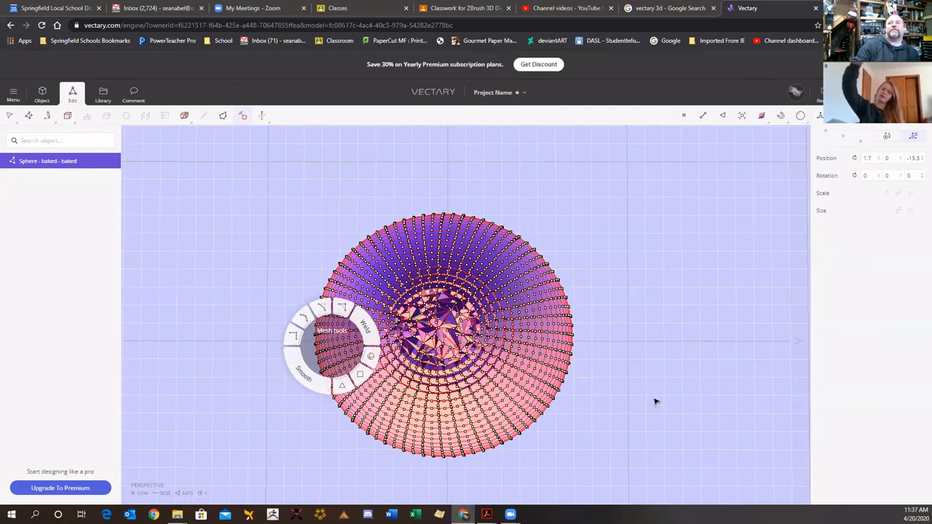
Move the mesh tools wheel off the egg into the empty space beside it
{"action": "right_click_drag", "start_coordinate": [662, 361], "coordinate": [644, 338]}
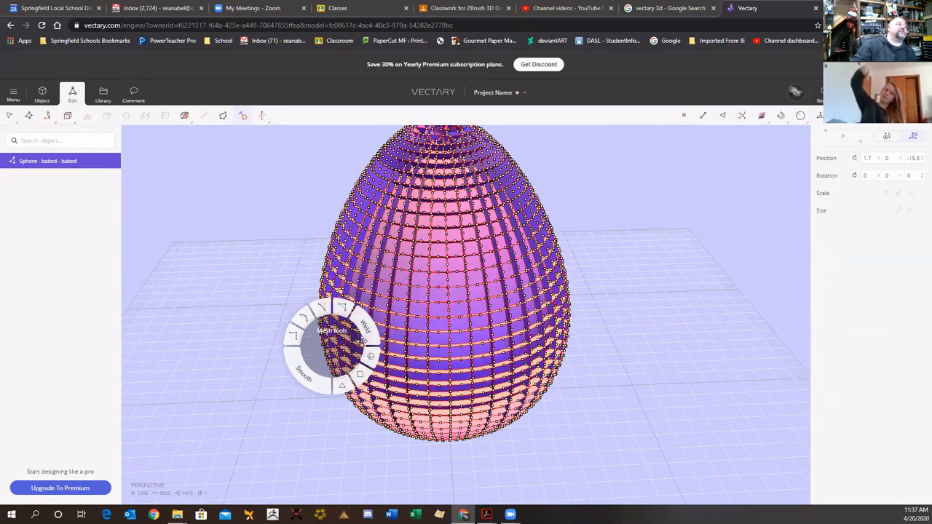
{"action": "left_click_drag", "start_coordinate": [324, 342], "coordinate": [214, 336]}
{"action": "right_click_drag", "start_coordinate": [588, 479], "coordinate": [583, 372]}
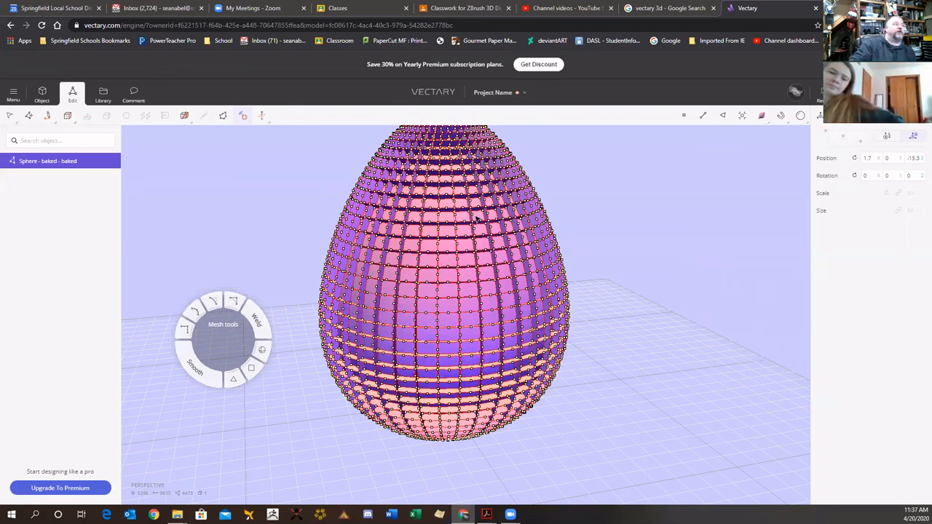
Try to leave the project for the dashboard while saving its changes, and dismiss the save notice
{"action": "mouse_move", "coordinate": [183, 119]}
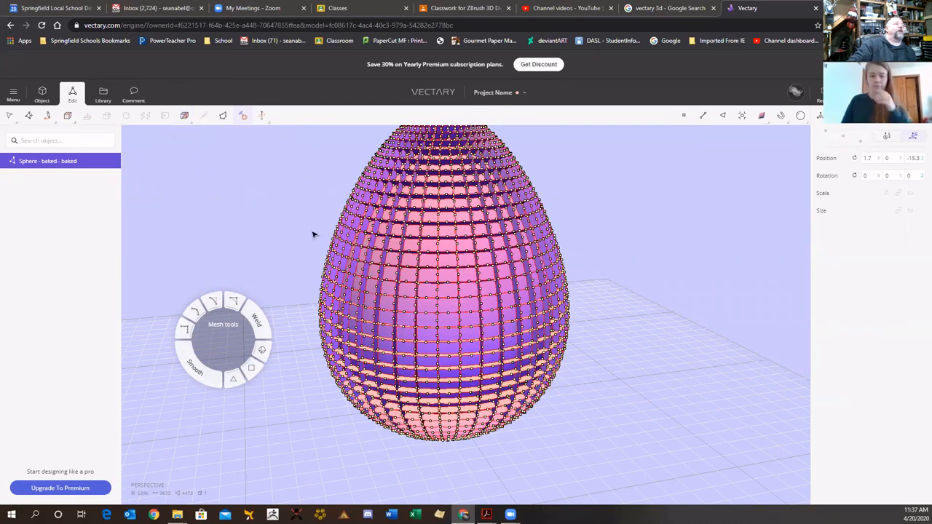
{"action": "left_click", "coordinate": [423, 93]}
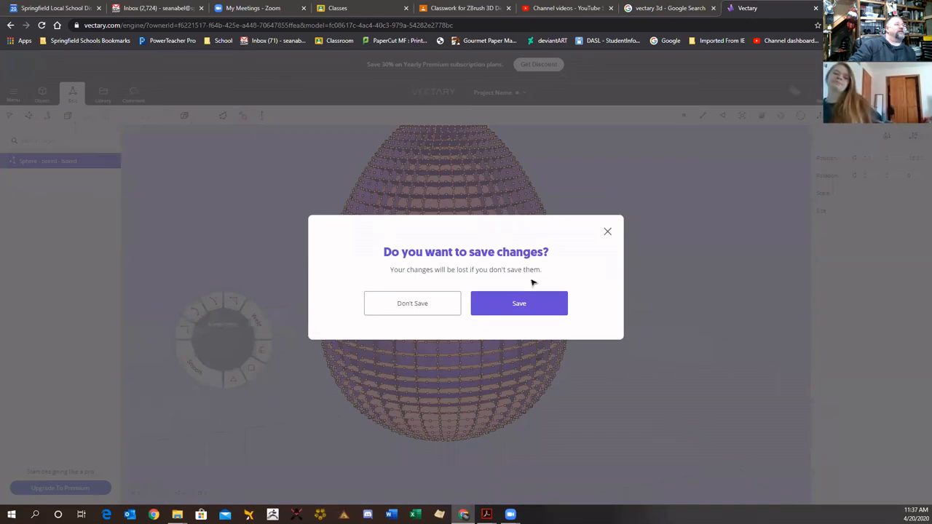
{"action": "left_click", "coordinate": [507, 311]}
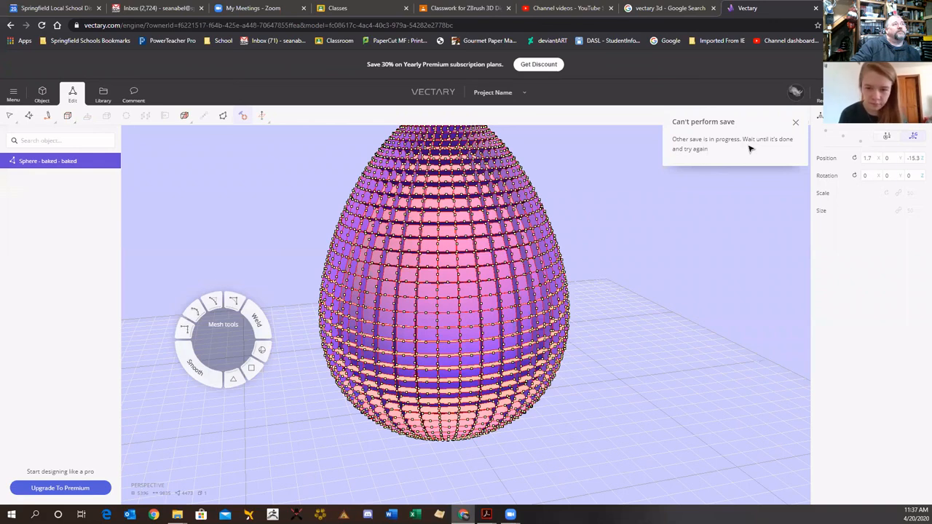
{"action": "left_click", "coordinate": [795, 123]}
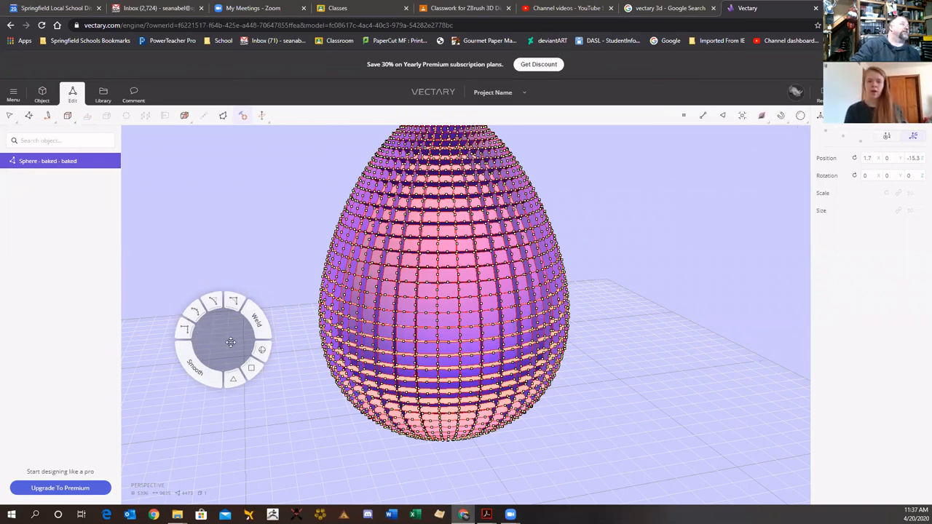
Activate Draw Lines and examine the egg's crown, underside and side mesh from several angles
{"action": "left_click", "coordinate": [65, 115]}
{"action": "left_click", "coordinate": [48, 116]}
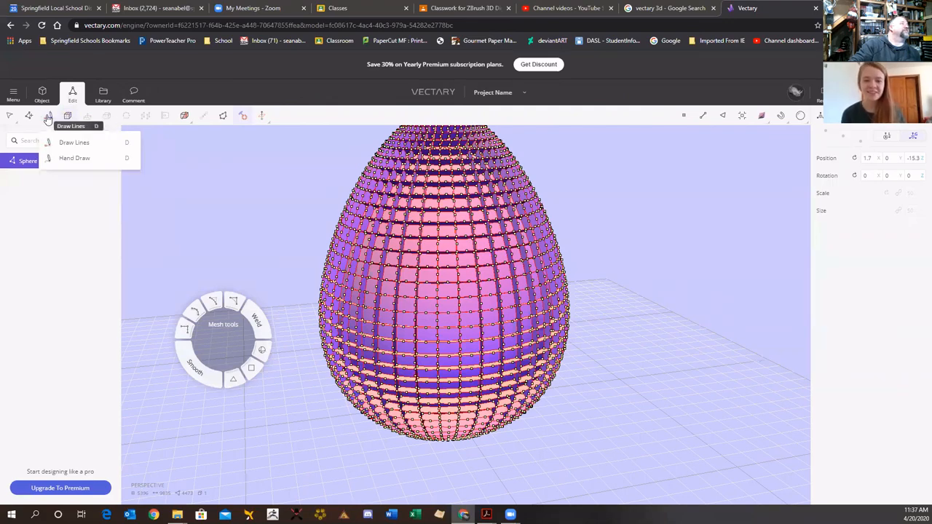
{"action": "mouse_move", "coordinate": [622, 274]}
{"action": "right_mouse_down"}
{"action": "mouse_move", "coordinate": [626, 308]}
{"action": "mouse_move", "coordinate": [683, 317]}
{"action": "mouse_move", "coordinate": [667, 368]}
{"action": "right_mouse_up"}
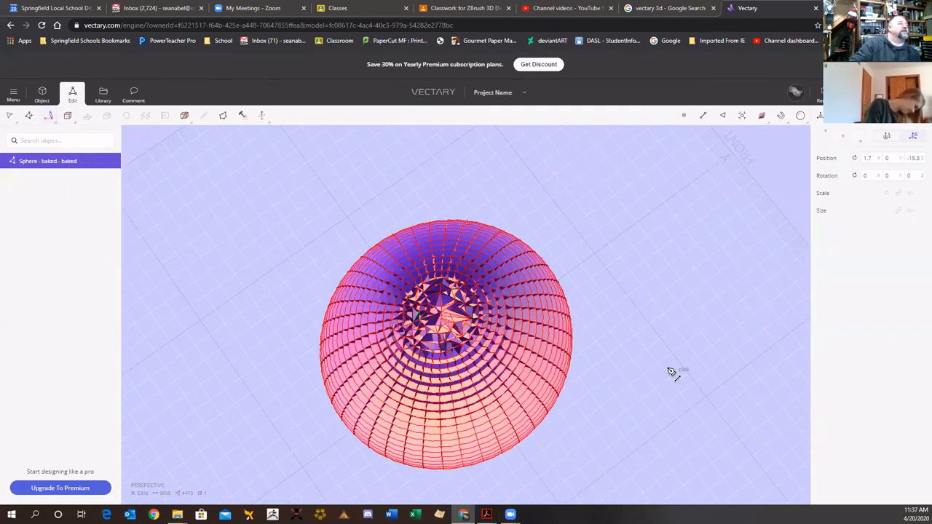
{"action": "scroll", "coordinate": [411, 357], "scroll_direction": "up", "scroll_amount": 5}
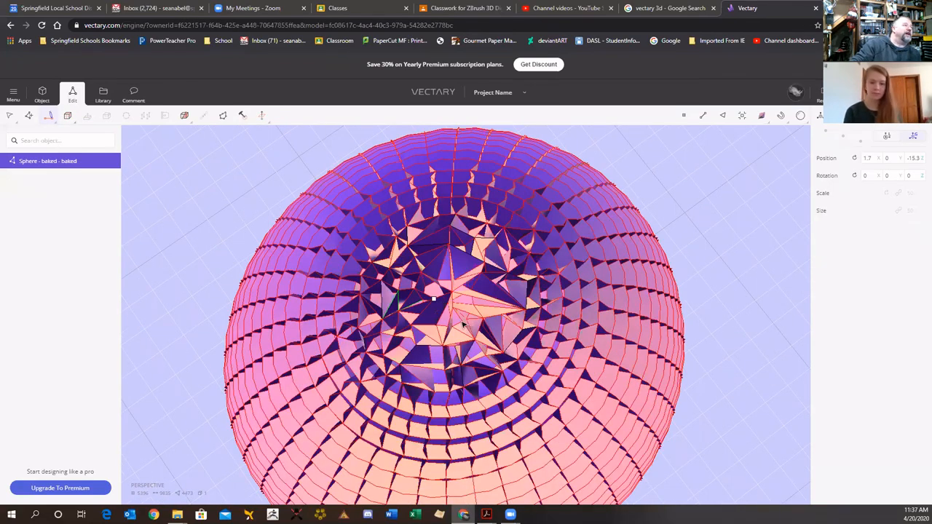
{"action": "right_click_drag", "start_coordinate": [723, 401], "coordinate": [710, 382]}
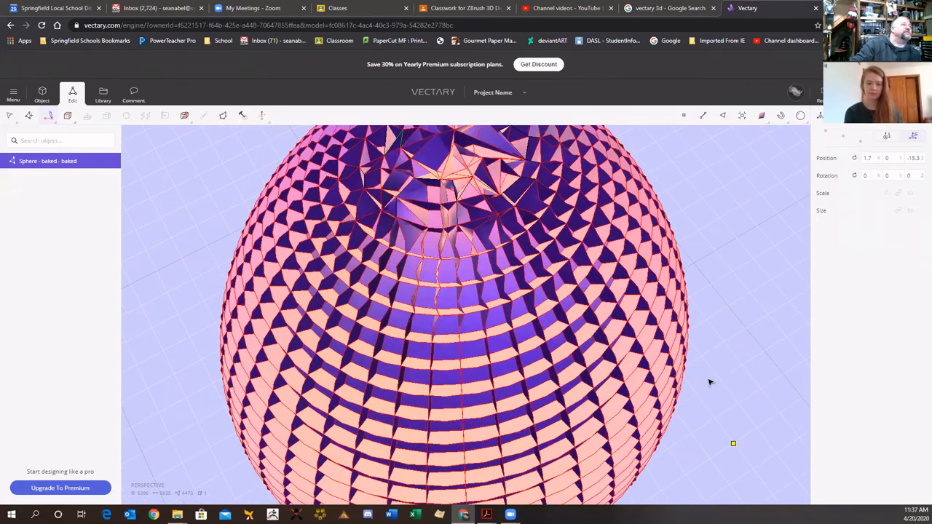
{"action": "right_click_drag", "start_coordinate": [444, 173], "coordinate": [450, 186]}
{"action": "scroll", "coordinate": [577, 356], "scroll_direction": "down", "scroll_amount": 4}
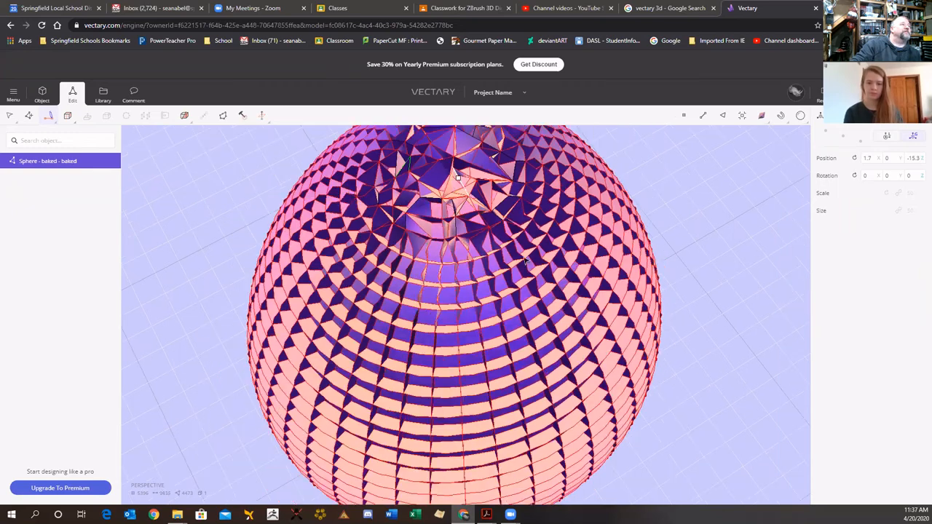
{"action": "right_click_drag", "start_coordinate": [574, 266], "coordinate": [557, 141]}
{"action": "scroll", "coordinate": [513, 356], "scroll_direction": "up", "scroll_amount": 2}
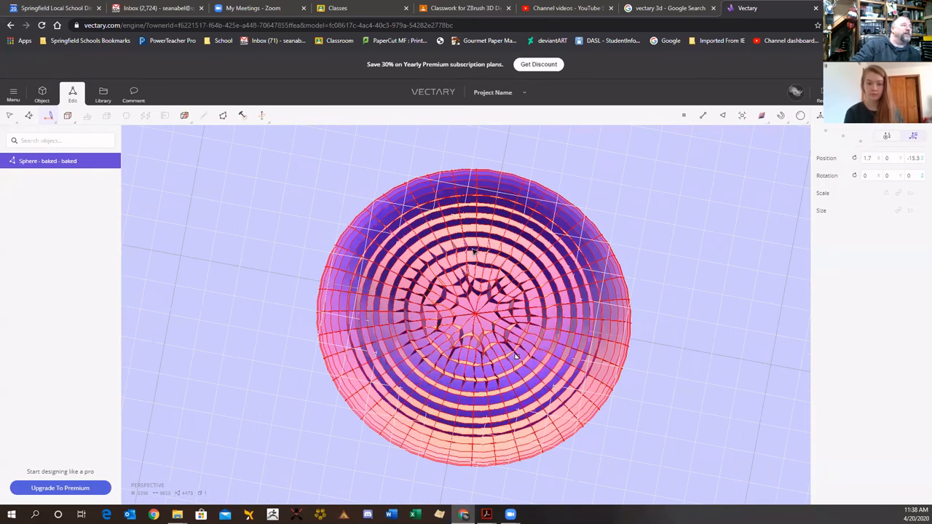
{"action": "right_click_drag", "start_coordinate": [734, 260], "coordinate": [575, 291]}
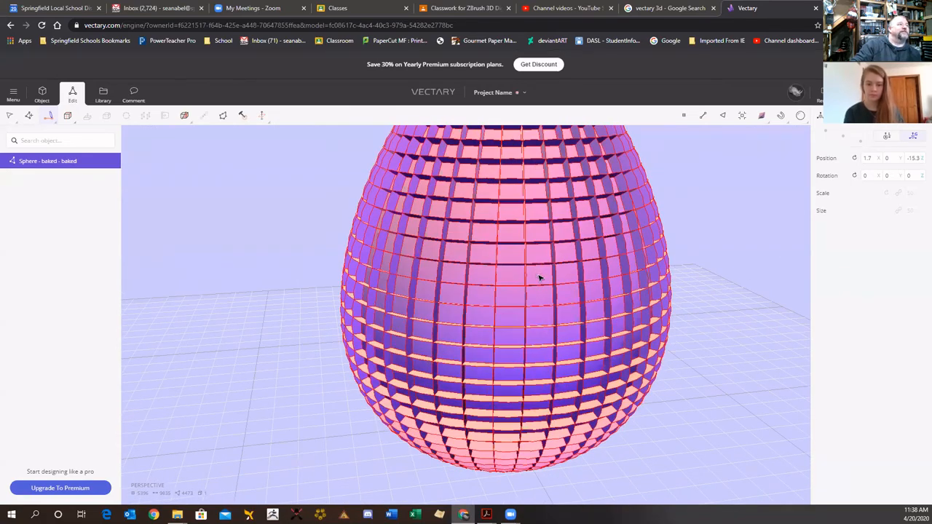
{"action": "right_click_drag", "start_coordinate": [724, 417], "coordinate": [674, 428]}
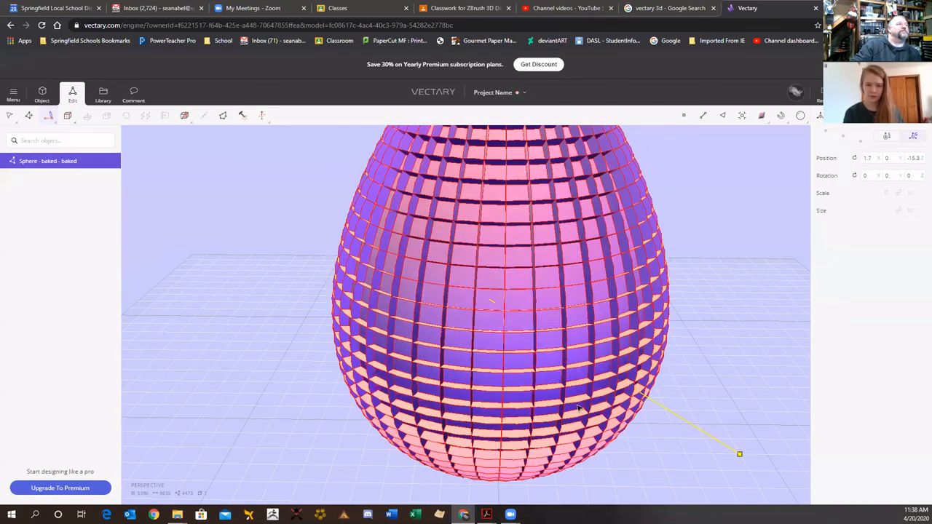
{"action": "right_click_drag", "start_coordinate": [730, 409], "coordinate": [686, 164]}
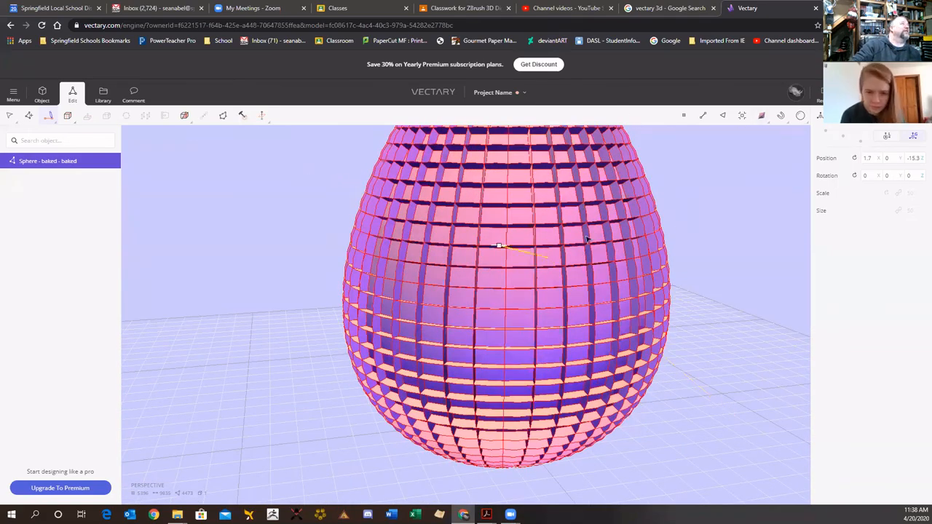
Exit the project to the dashboard with its changes saved, and go to the Vectary home page
{"action": "left_click", "coordinate": [423, 95]}
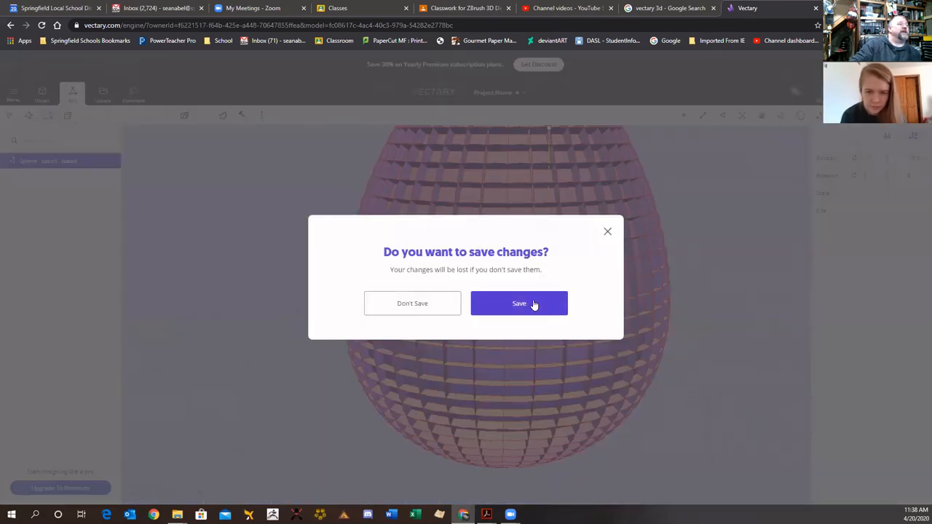
{"action": "left_click", "coordinate": [534, 304]}
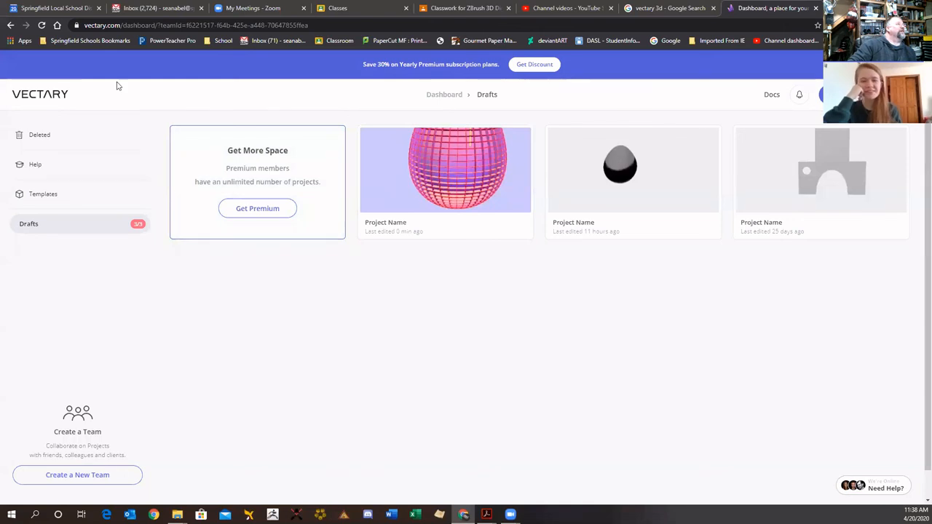
{"action": "left_click", "coordinate": [33, 95]}
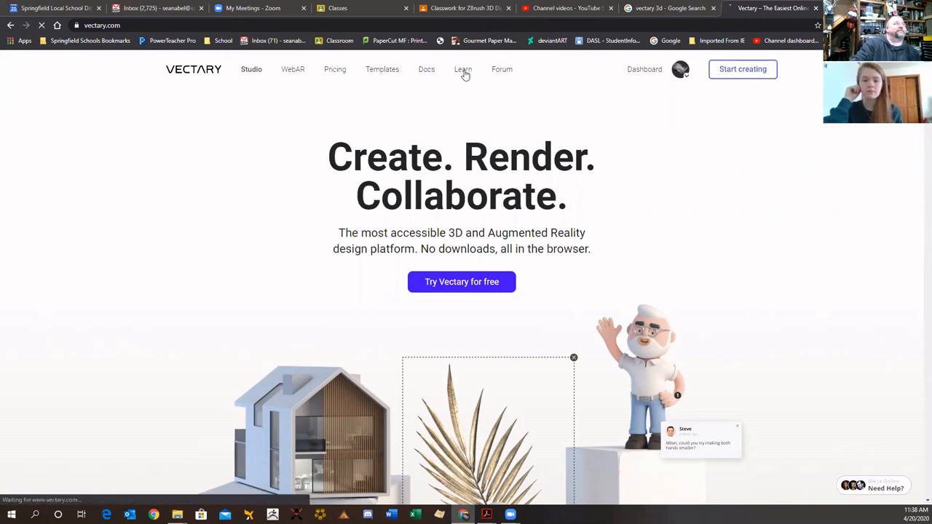
Search the Learn articles for "easter egg" and open "5 super easy-to-make egg decorations you can 3D model at home"
{"action": "scroll", "coordinate": [346, 360], "scroll_direction": "down", "scroll_amount": 3}
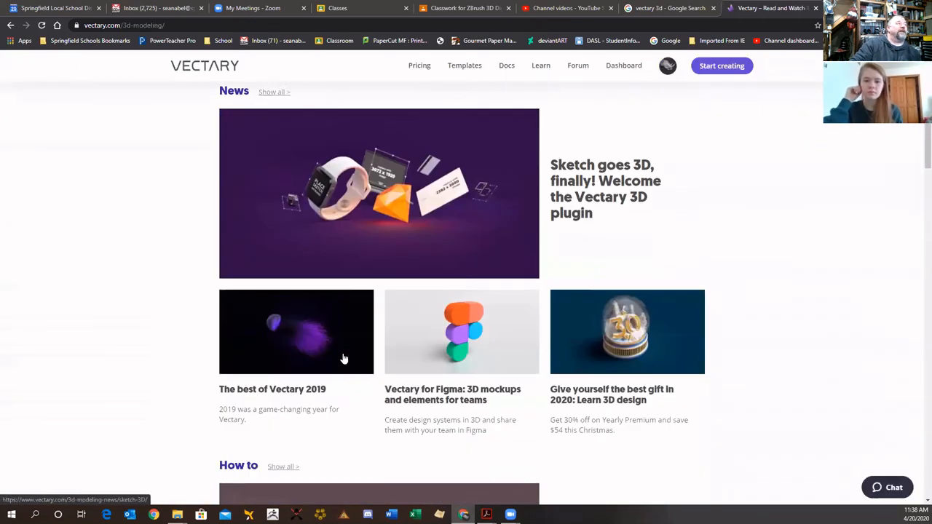
{"action": "scroll", "coordinate": [343, 358], "scroll_direction": "down", "scroll_amount": 10}
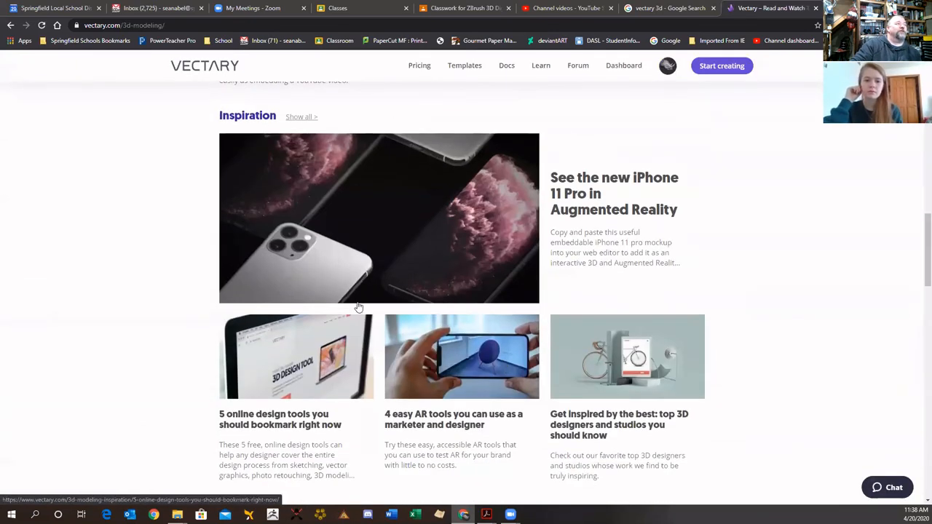
{"action": "scroll", "coordinate": [599, 379], "scroll_direction": "up", "scroll_amount": 12}
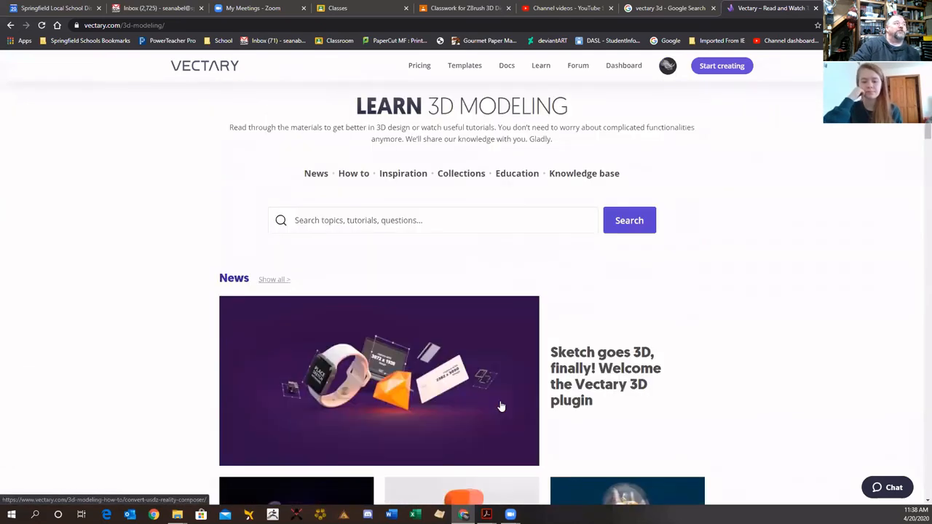
{"action": "scroll", "coordinate": [501, 406], "scroll_direction": "up", "scroll_amount": 1}
{"action": "left_click", "coordinate": [412, 269]}
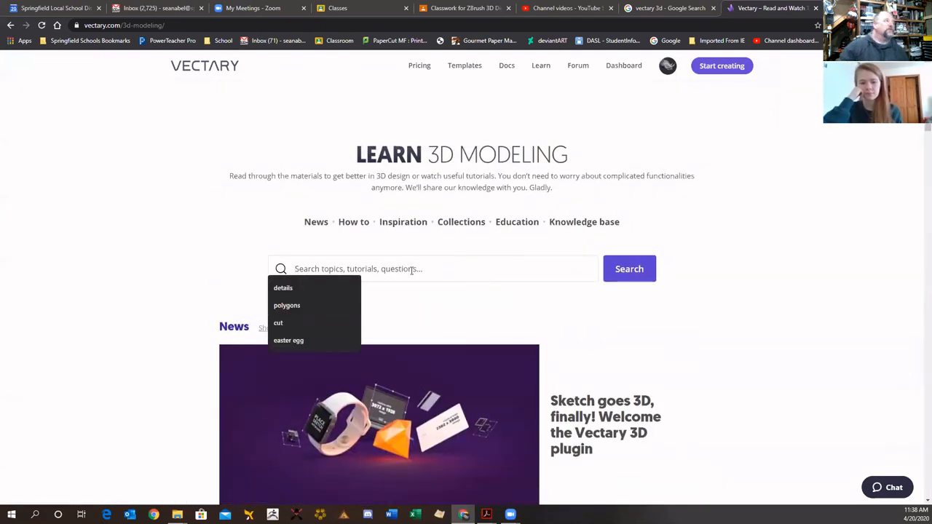
{"action": "left_click", "coordinate": [291, 341]}
{"action": "left_click", "coordinate": [629, 269]}
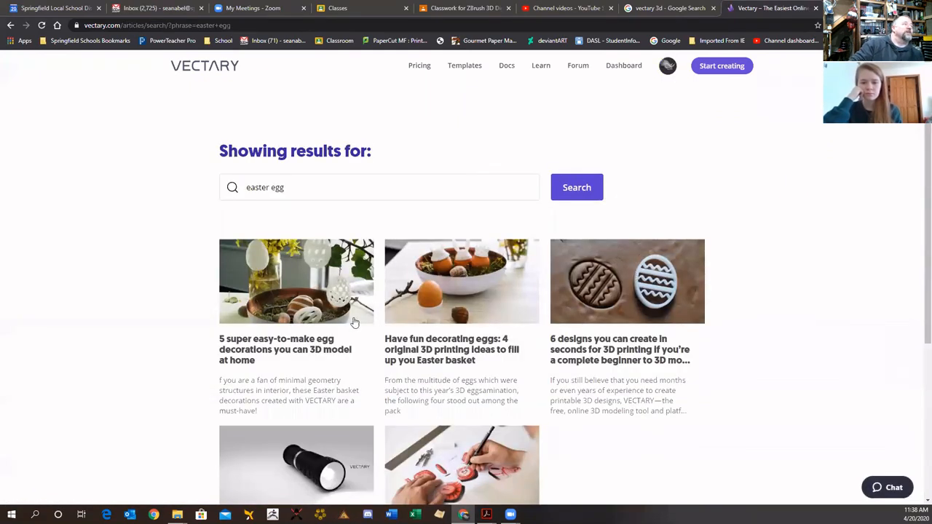
{"action": "left_click", "coordinate": [340, 295]}
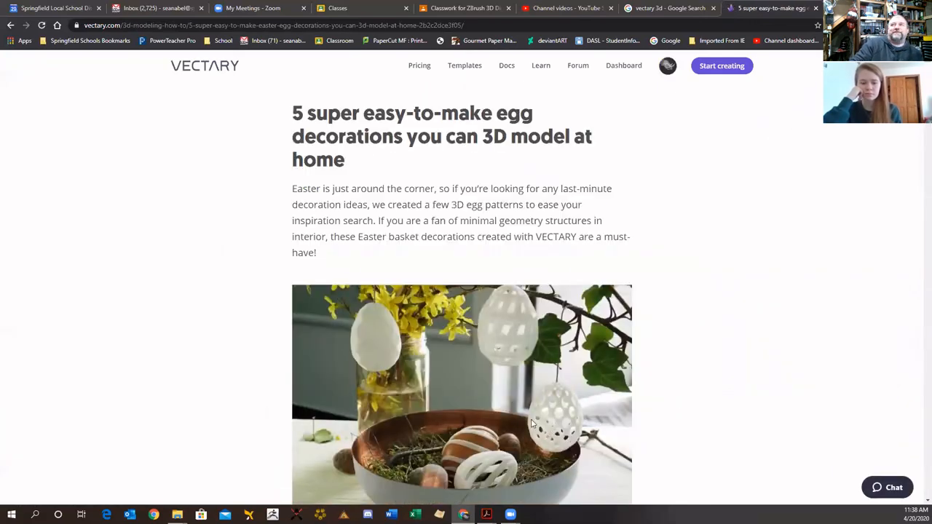
Look through the egg decorations article, focusing on the Easter egg with Voronoi structure and its tutorial video
{"action": "scroll", "coordinate": [525, 415], "scroll_direction": "down", "scroll_amount": 3}
{"action": "scroll", "coordinate": [510, 379], "scroll_direction": "up", "scroll_amount": 1}
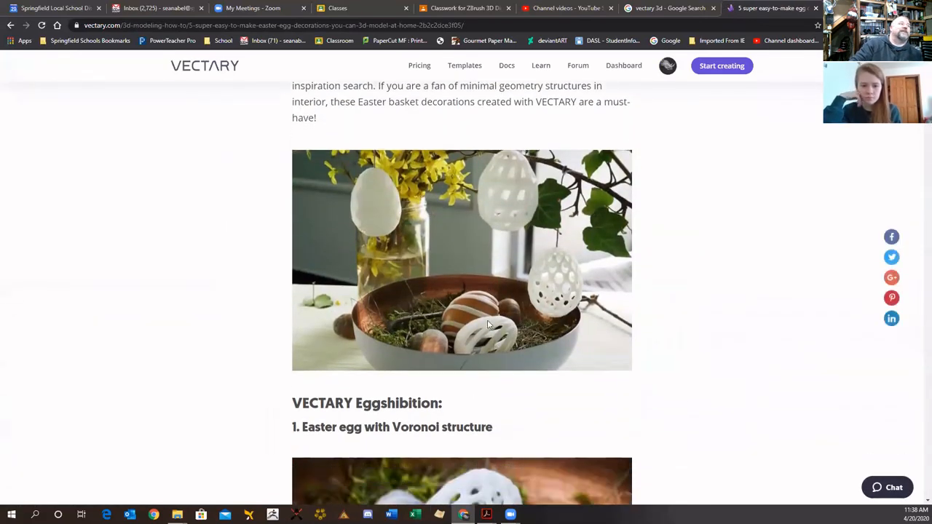
{"action": "scroll", "coordinate": [487, 324], "scroll_direction": "down", "scroll_amount": 1}
{"action": "scroll", "coordinate": [488, 324], "scroll_direction": "down", "scroll_amount": 5}
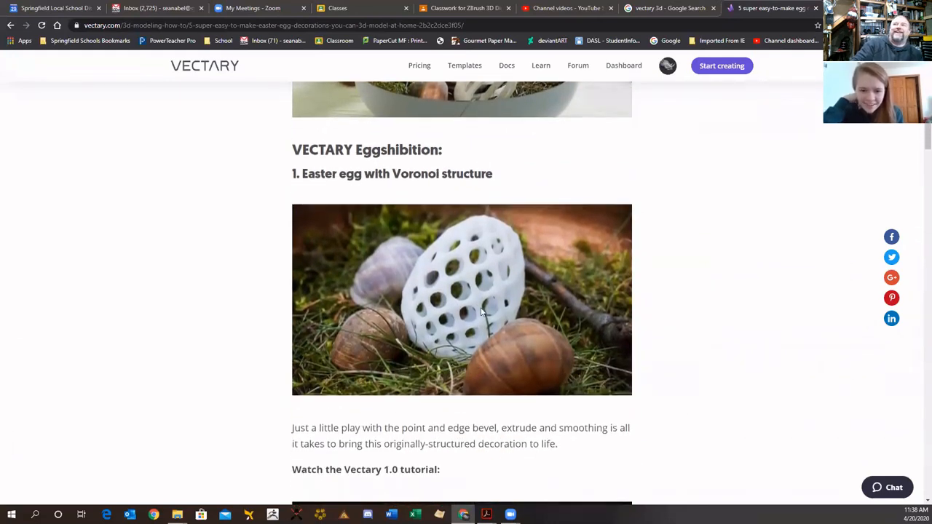
{"action": "scroll", "coordinate": [478, 311], "scroll_direction": "down", "scroll_amount": 6}
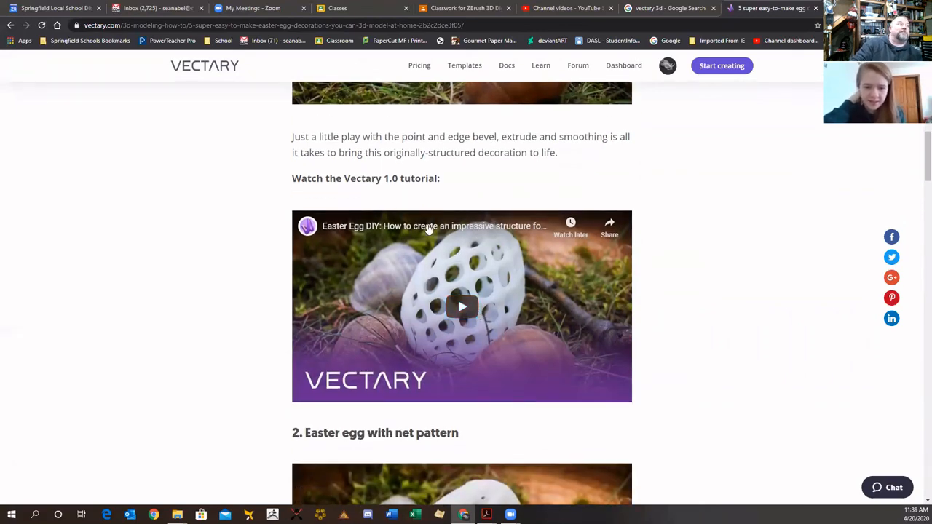
{"action": "scroll", "coordinate": [459, 291], "scroll_direction": "up", "scroll_amount": 4}
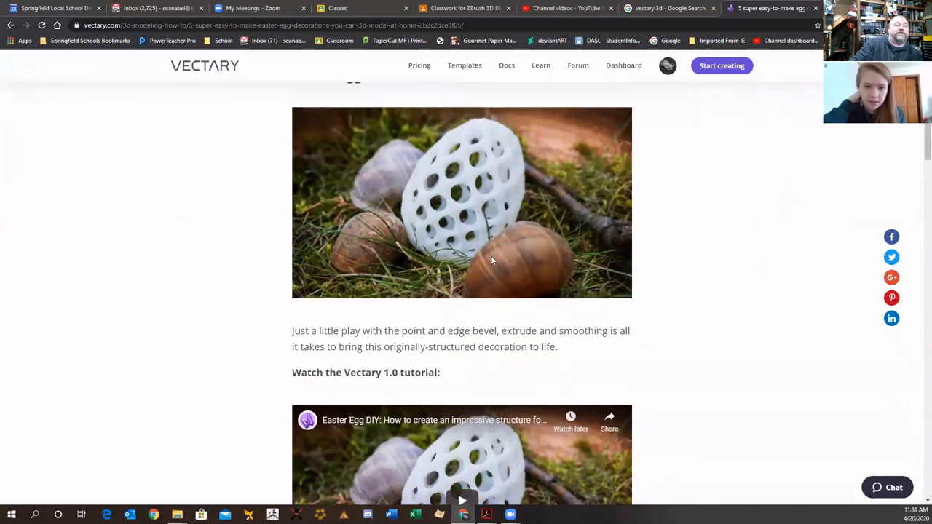
{"action": "scroll", "coordinate": [542, 375], "scroll_direction": "down", "scroll_amount": 3}
{"action": "scroll", "coordinate": [533, 373], "scroll_direction": "down", "scroll_amount": 2}
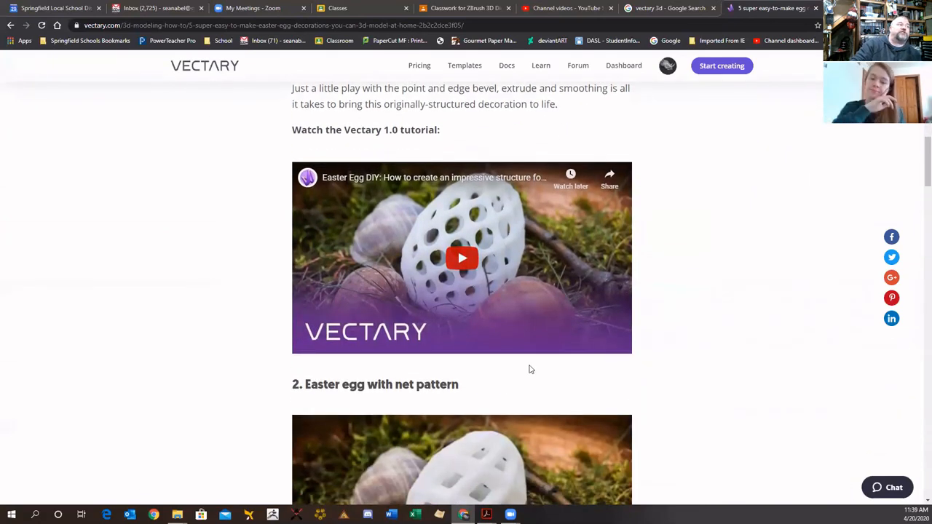
Play the Voronoi Easter egg tutorial video full screen and rewind it by a few seconds
{"action": "left_click", "coordinate": [464, 266]}
{"action": "left_click", "coordinate": [618, 343]}
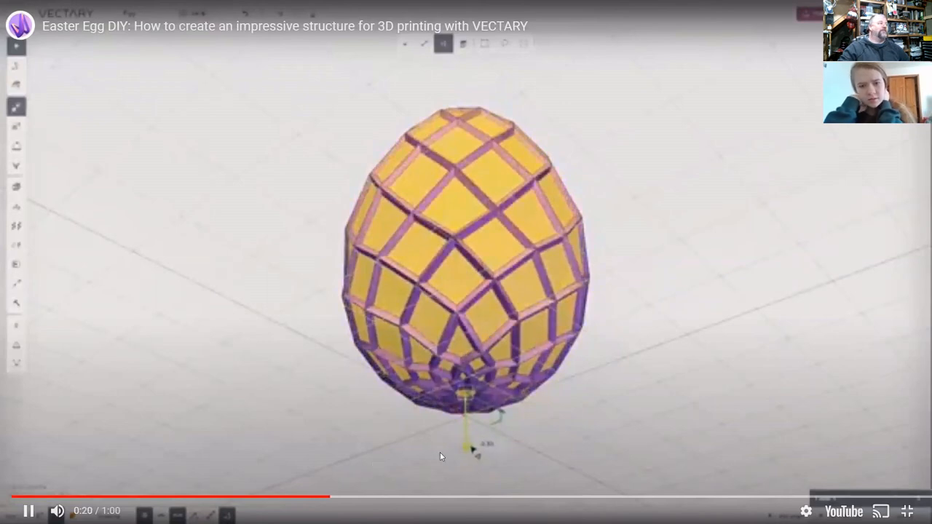
{"action": "left_click_drag", "start_coordinate": [302, 502], "coordinate": [246, 504]}
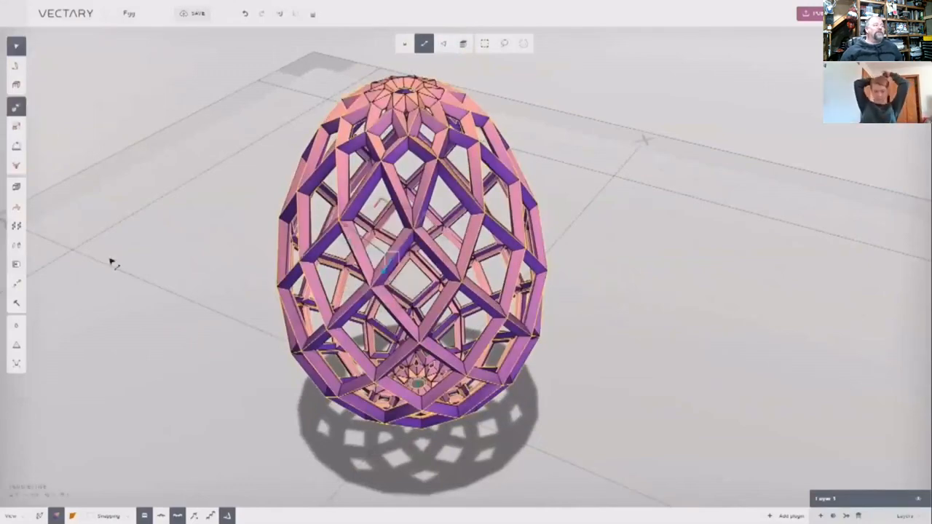
{"action": "left_click_drag", "start_coordinate": [370, 294], "coordinate": [392, 278]}
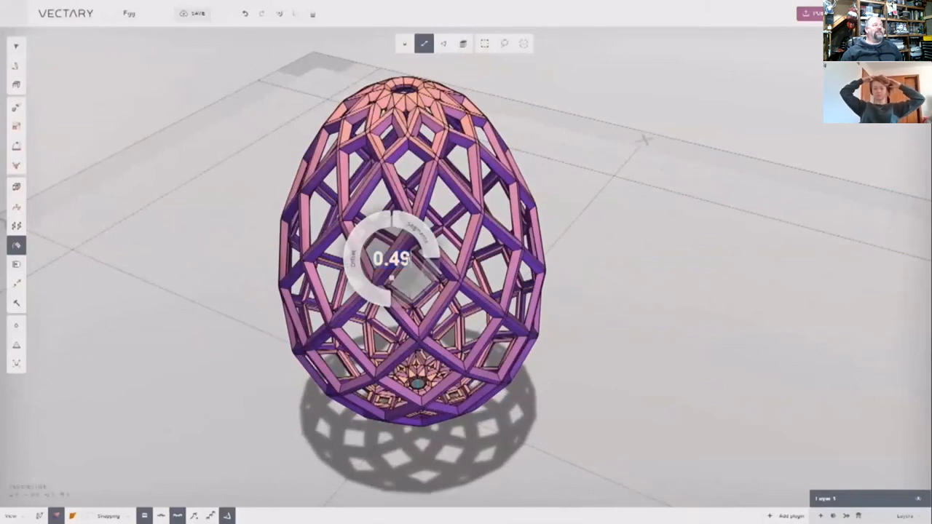
{"action": "left_click", "coordinate": [394, 282]}
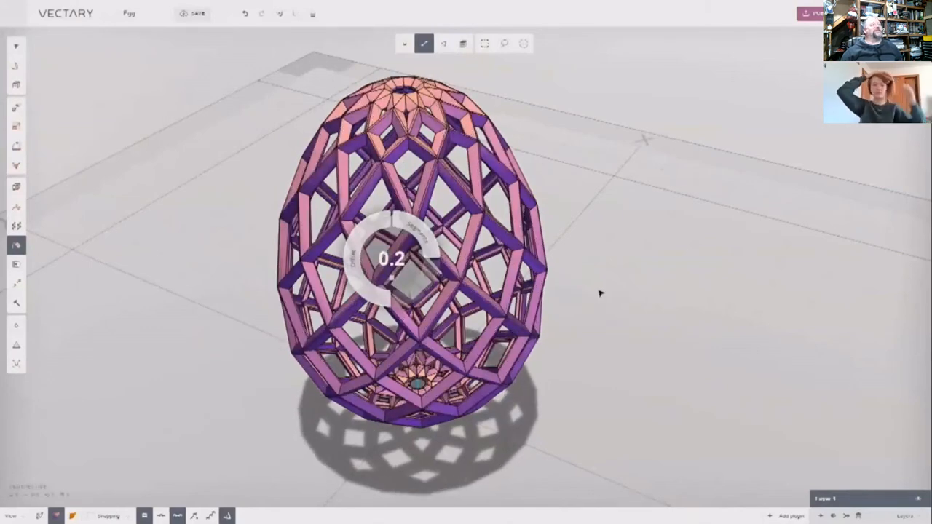
{"action": "left_click", "coordinate": [613, 225]}
{"action": "left_click", "coordinate": [17, 168]}
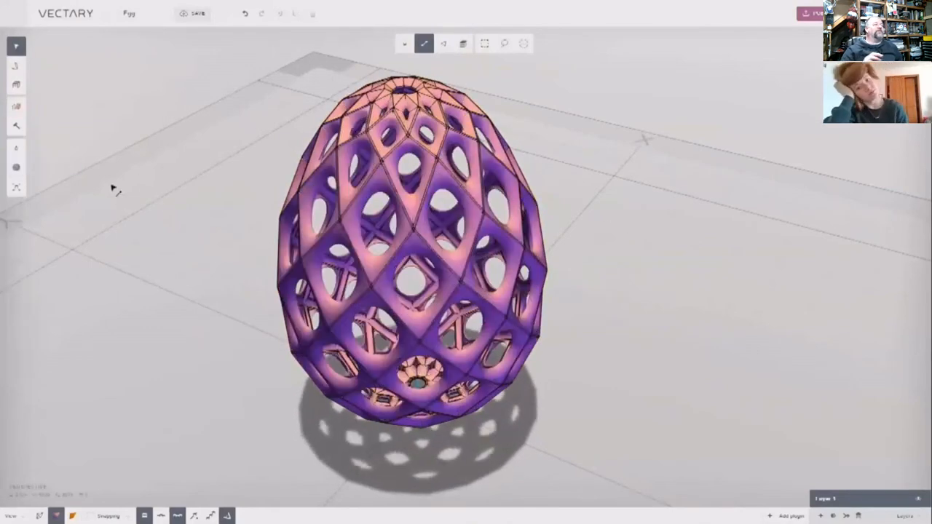
{"action": "left_click", "coordinate": [16, 149]}
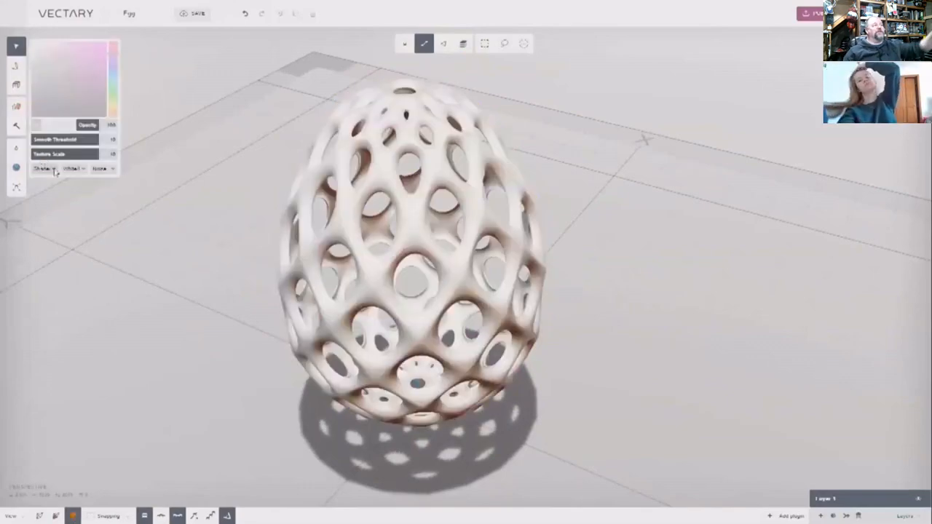
Watch the Voronoi Easter egg tutorial video to its end and leave full screen
{"action": "left_click", "coordinate": [78, 187]}
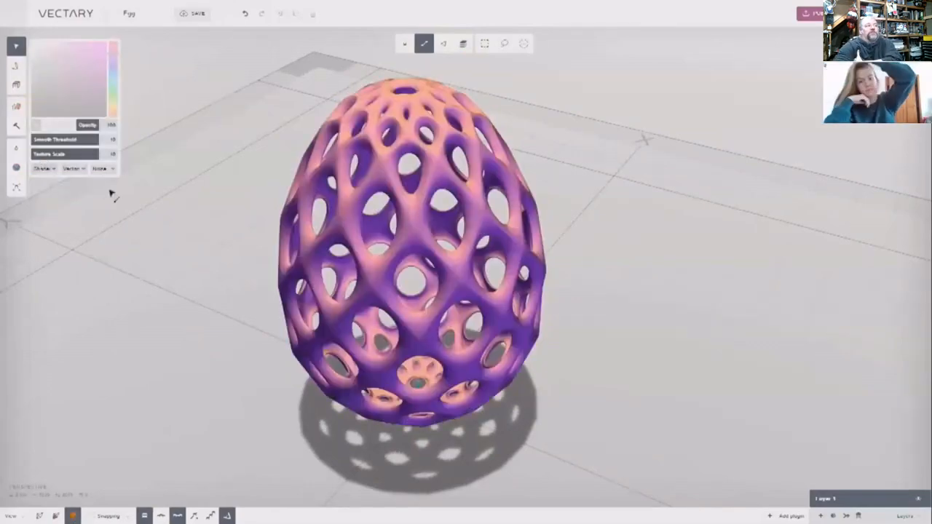
{"action": "left_click_drag", "start_coordinate": [684, 309], "coordinate": [590, 278]}
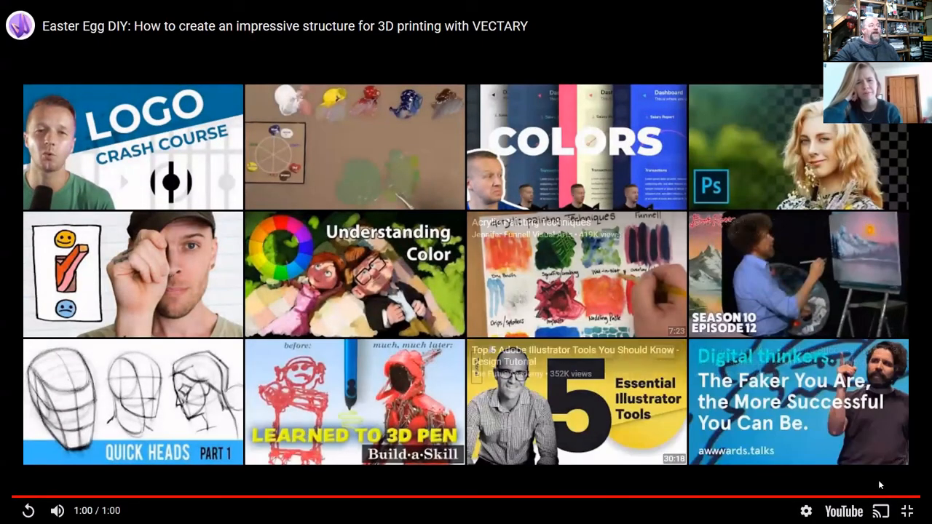
{"action": "left_click", "coordinate": [907, 511]}
Look through the article's remaining egg designs: net pattern, vertical twirl, lowpoly and fish ribbon pattern
{"action": "scroll", "coordinate": [511, 386], "scroll_direction": "down", "scroll_amount": 8}
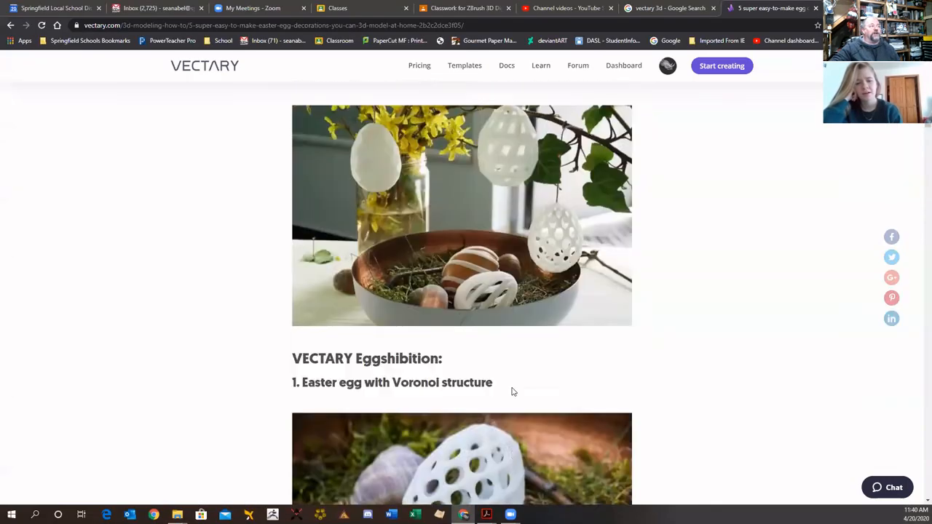
{"action": "scroll", "coordinate": [510, 390], "scroll_direction": "down", "scroll_amount": 4}
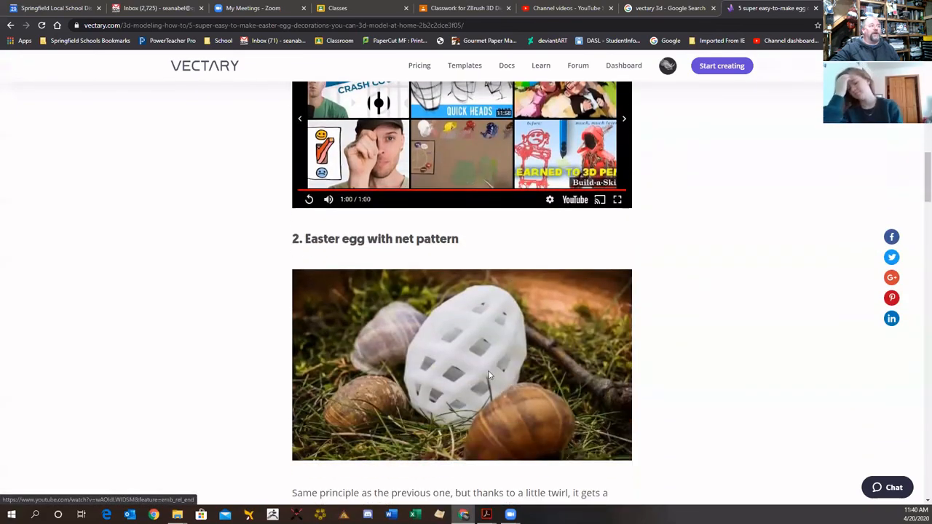
{"action": "scroll", "coordinate": [487, 374], "scroll_direction": "down", "scroll_amount": 6}
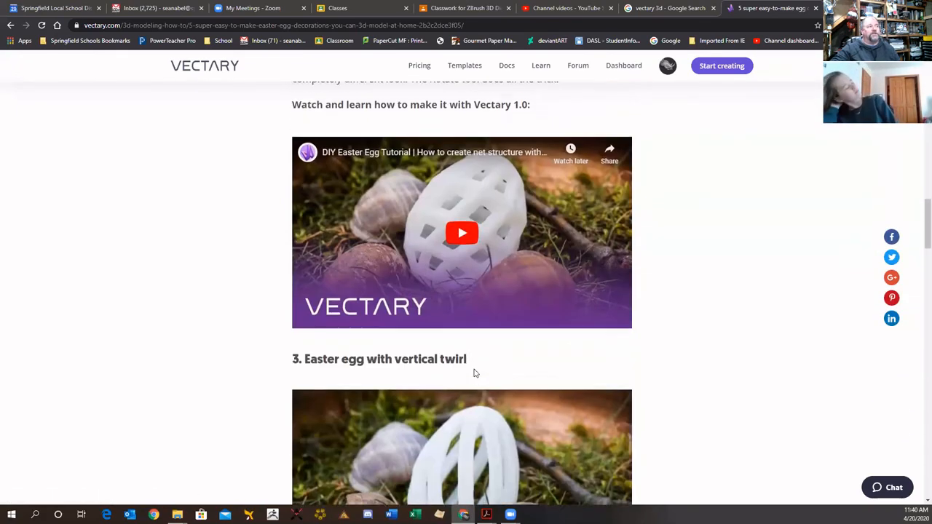
{"action": "scroll", "coordinate": [538, 393], "scroll_direction": "down", "scroll_amount": 7}
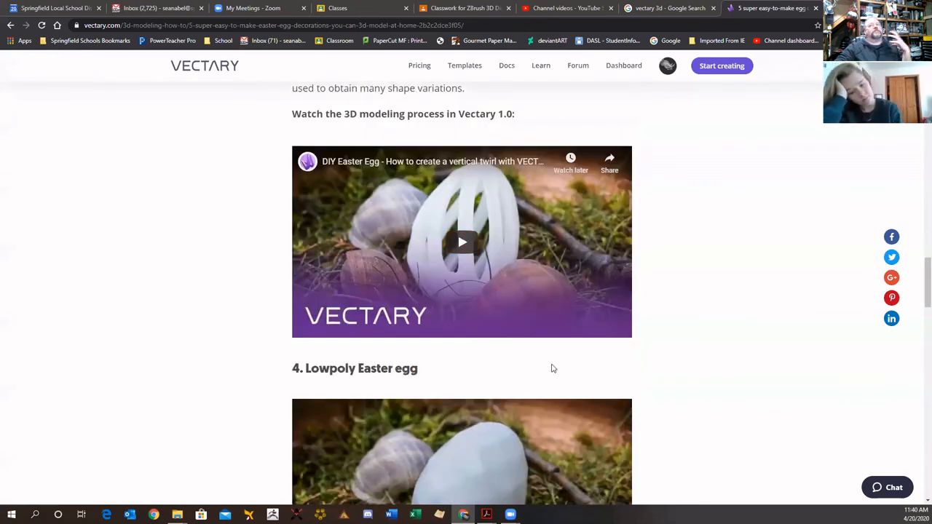
{"action": "scroll", "coordinate": [550, 370], "scroll_direction": "down", "scroll_amount": 4}
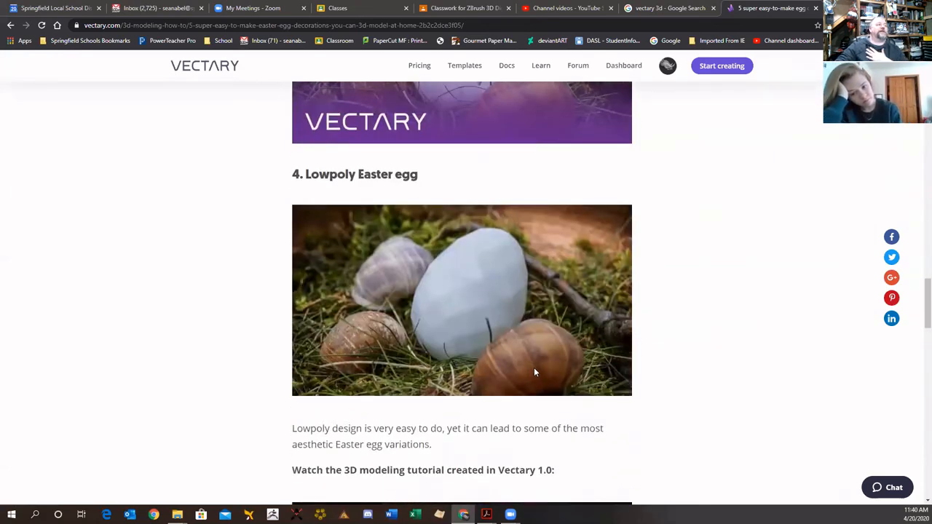
{"action": "scroll", "coordinate": [534, 371], "scroll_direction": "down", "scroll_amount": 1}
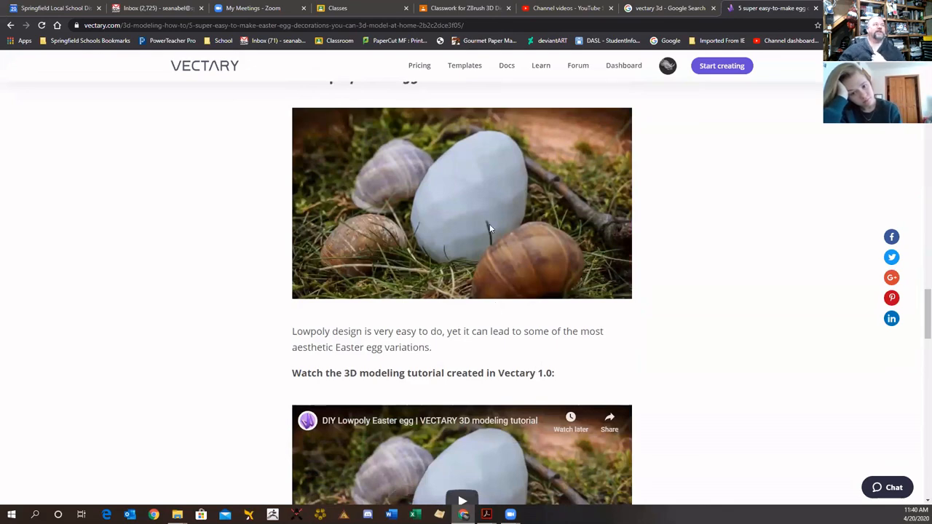
{"action": "scroll", "coordinate": [461, 261], "scroll_direction": "down", "scroll_amount": 3}
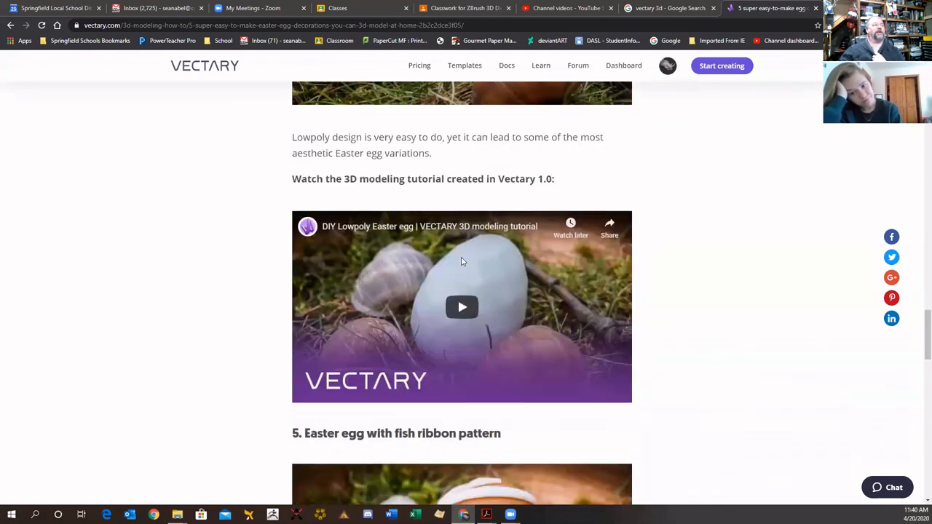
{"action": "scroll", "coordinate": [524, 261], "scroll_direction": "down", "scroll_amount": 3}
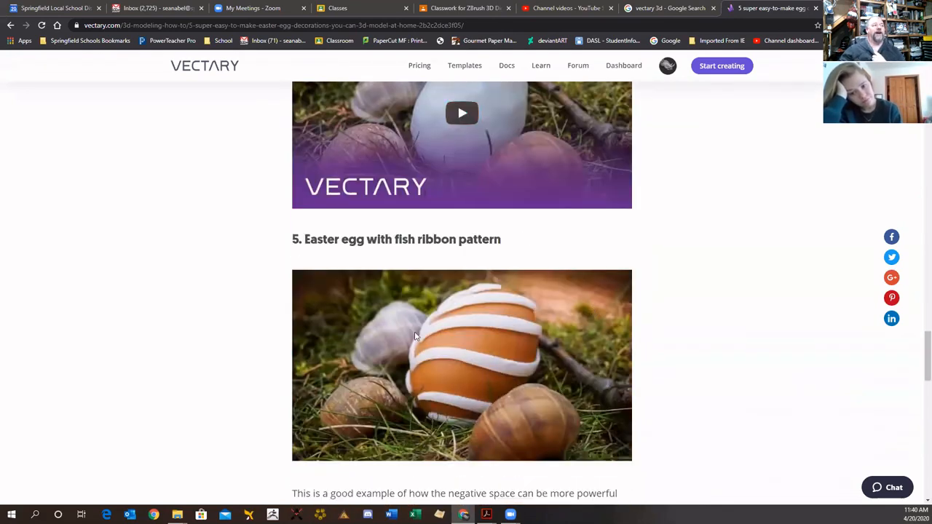
{"action": "scroll", "coordinate": [470, 373], "scroll_direction": "up", "scroll_amount": 2}
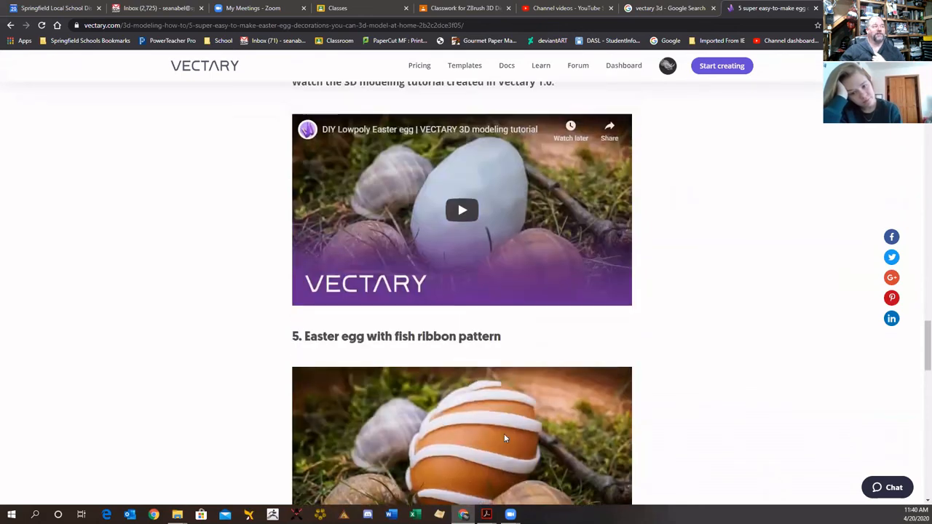
{"action": "scroll", "coordinate": [486, 428], "scroll_direction": "down", "scroll_amount": 3}
{"action": "scroll", "coordinate": [453, 325], "scroll_direction": "down", "scroll_amount": 3}
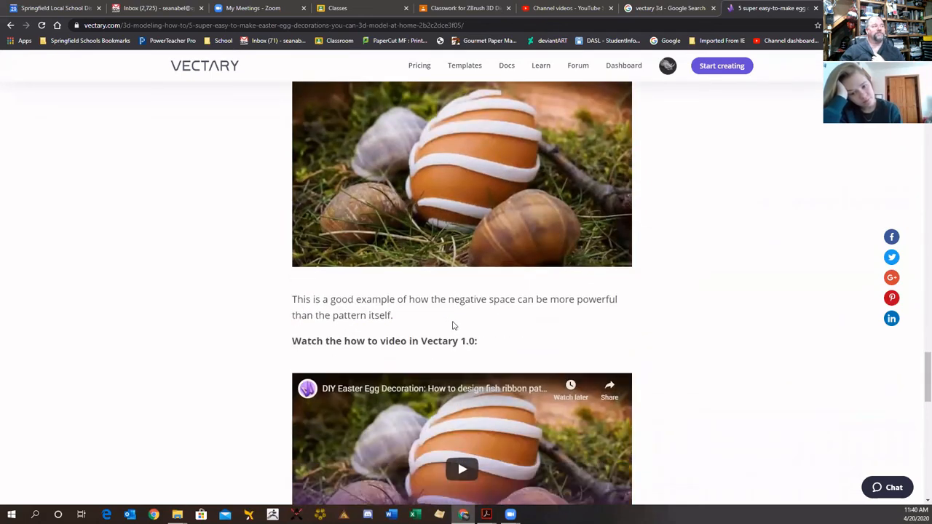
Watch the fish ribbon pattern tutorial full screen, replay it from 0:51, pause on the 3D printer shot and leave full screen
{"action": "left_click", "coordinate": [463, 374]}
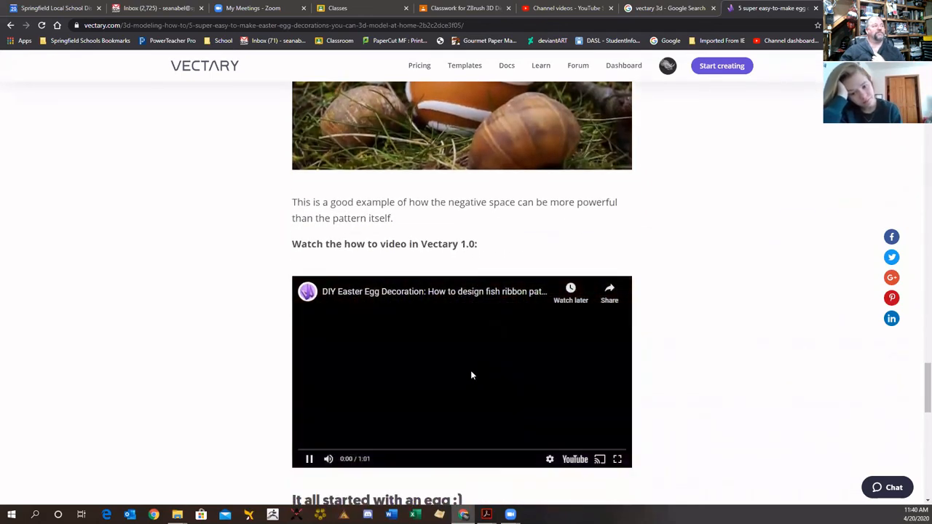
{"action": "left_click", "coordinate": [617, 459]}
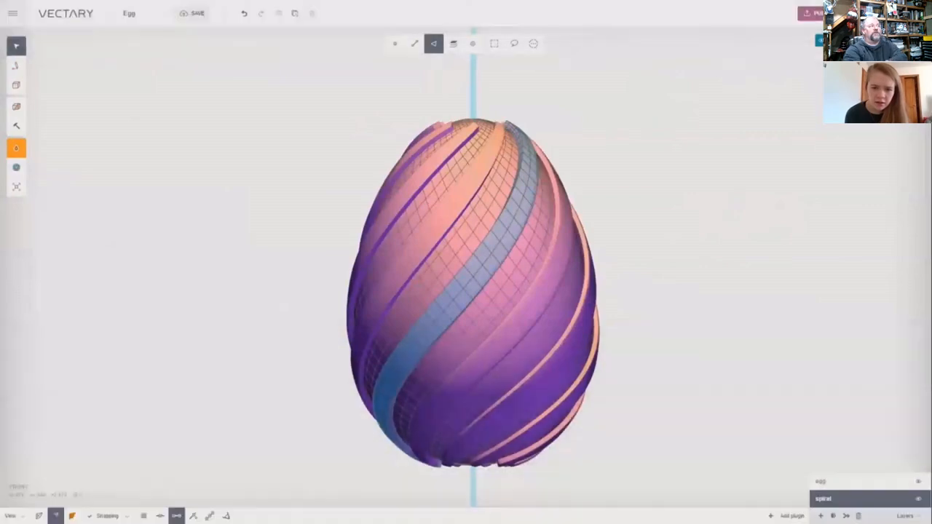
{"action": "mouse_move", "coordinate": [285, 164]}
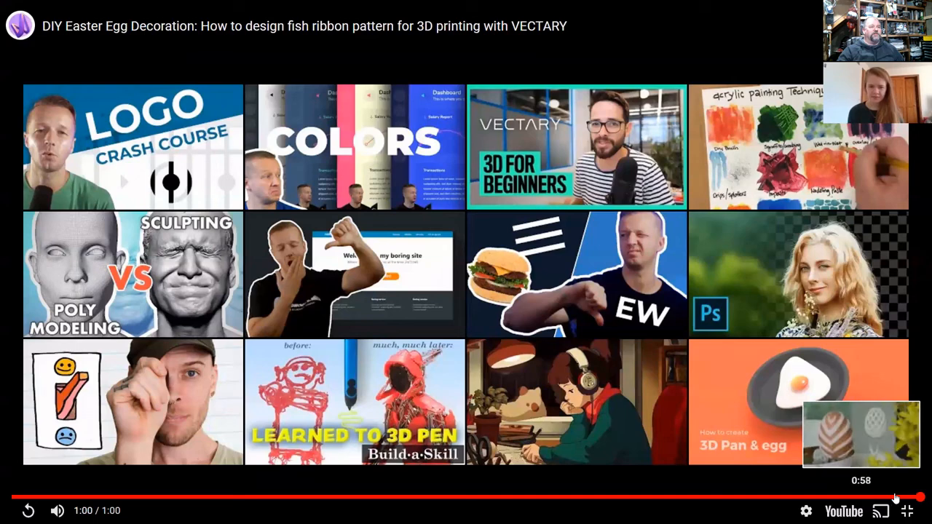
{"action": "left_click", "coordinate": [784, 498]}
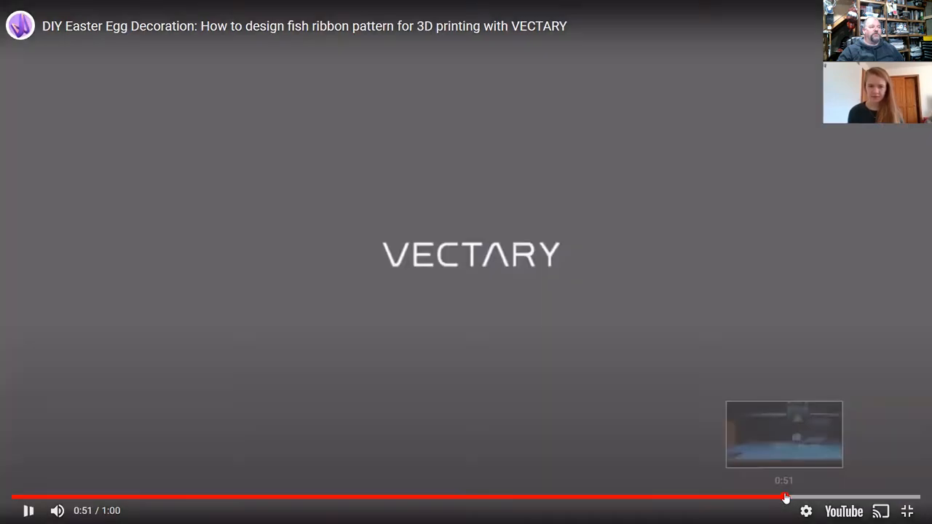
{"action": "left_click", "coordinate": [691, 396]}
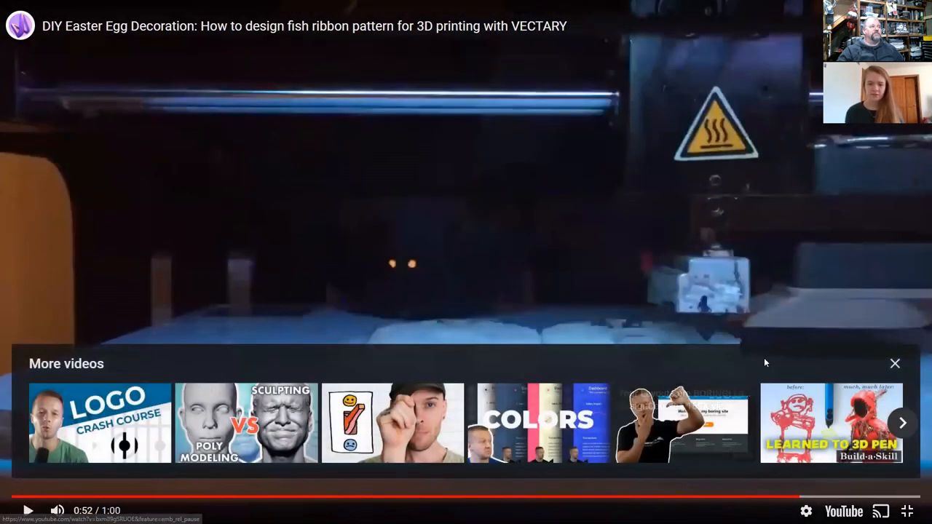
{"action": "left_click", "coordinate": [894, 363]}
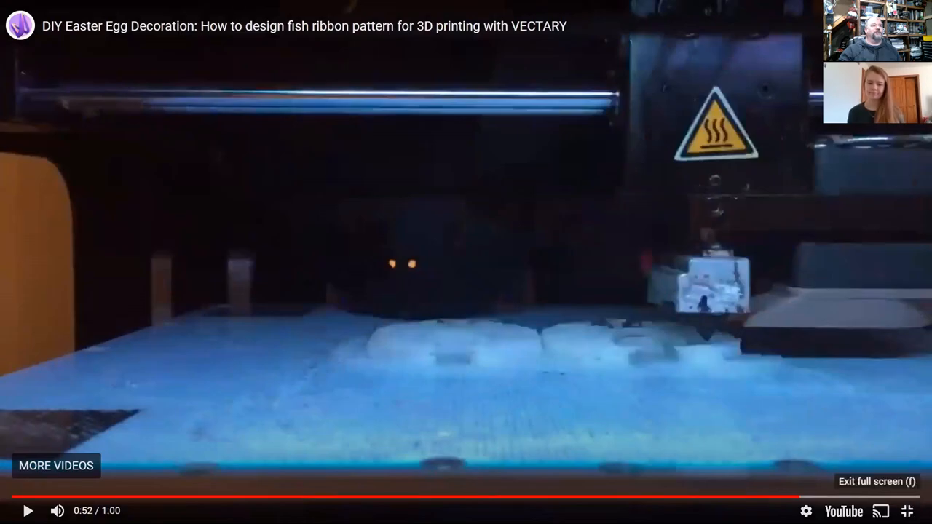
{"action": "left_click", "coordinate": [907, 511]}
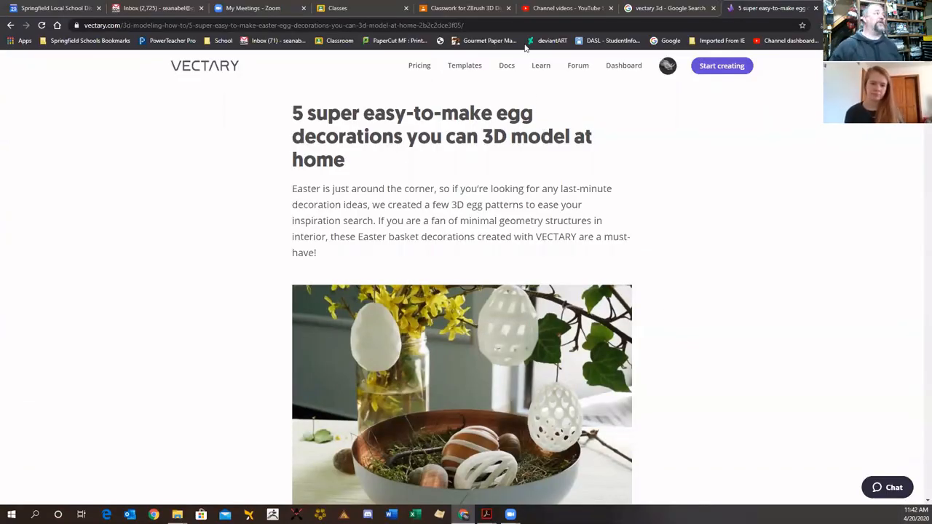
Return to the Vectary dashboard's drafts and delete the project showing the small dark egg
{"action": "left_click", "coordinate": [192, 66]}
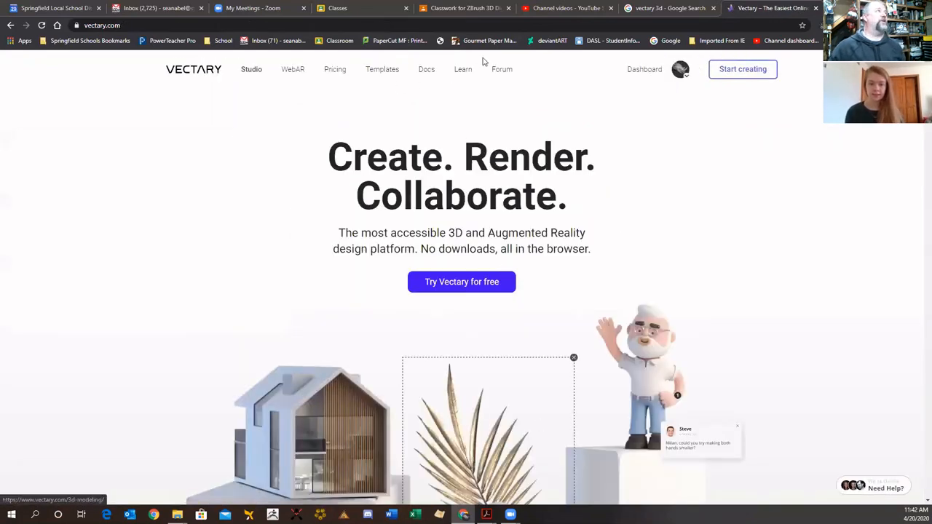
{"action": "left_click", "coordinate": [644, 70]}
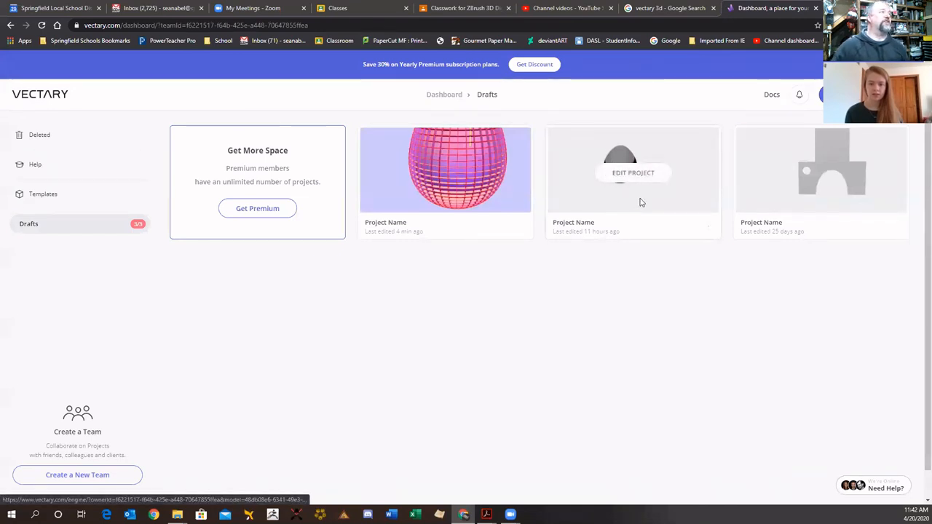
{"action": "left_click", "coordinate": [708, 227]}
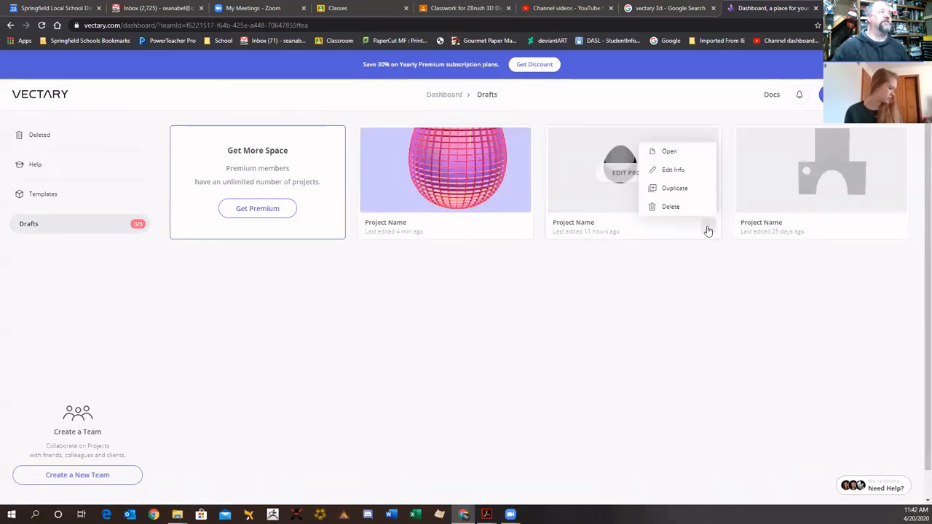
{"action": "left_click", "coordinate": [670, 206]}
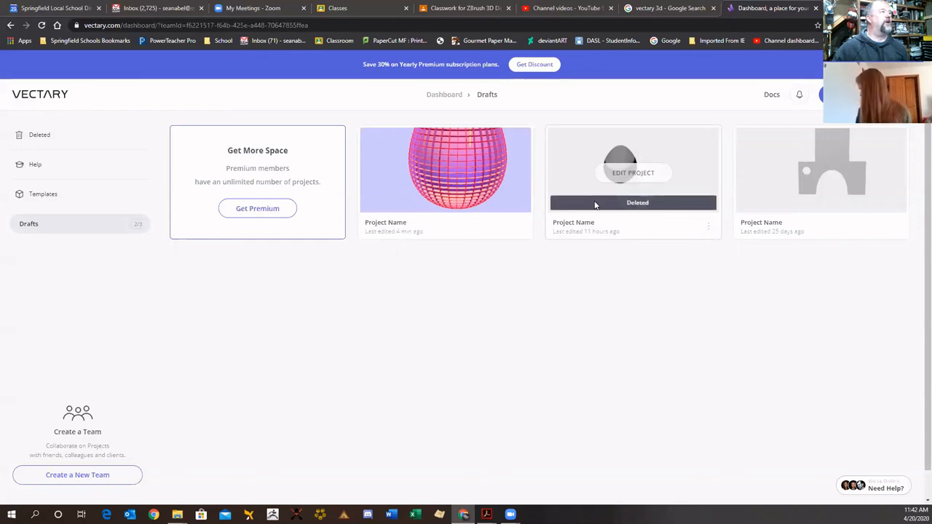
Create a new project and add a sphere primitive to the empty scene
{"action": "left_click", "coordinate": [286, 187]}
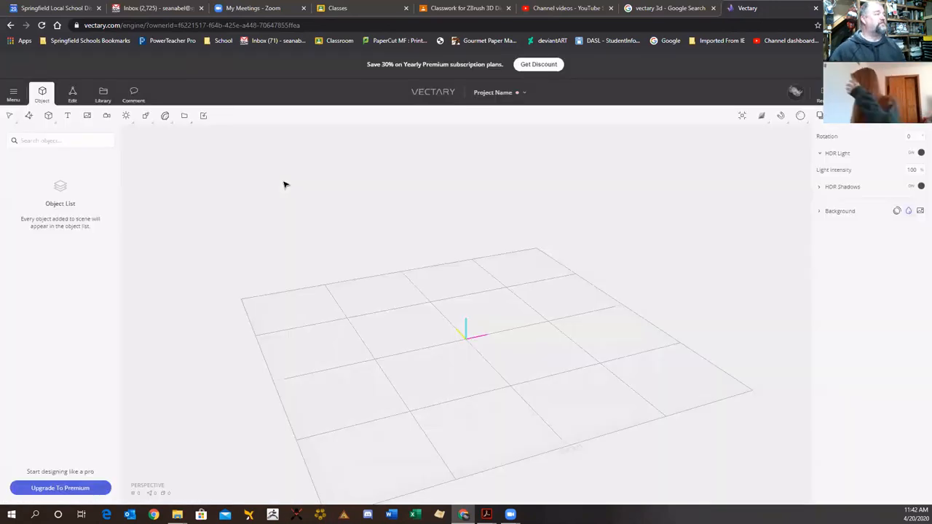
{"action": "left_click", "coordinate": [50, 118]}
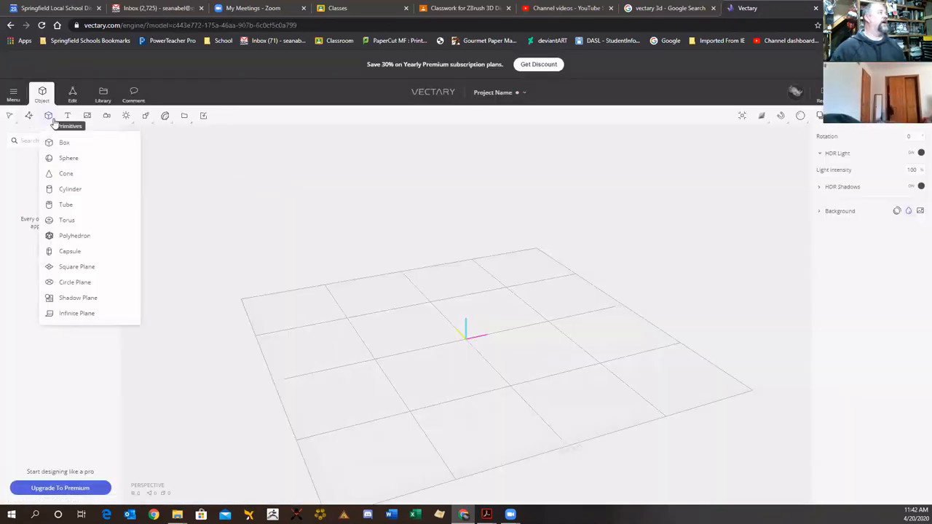
{"action": "left_click", "coordinate": [69, 159]}
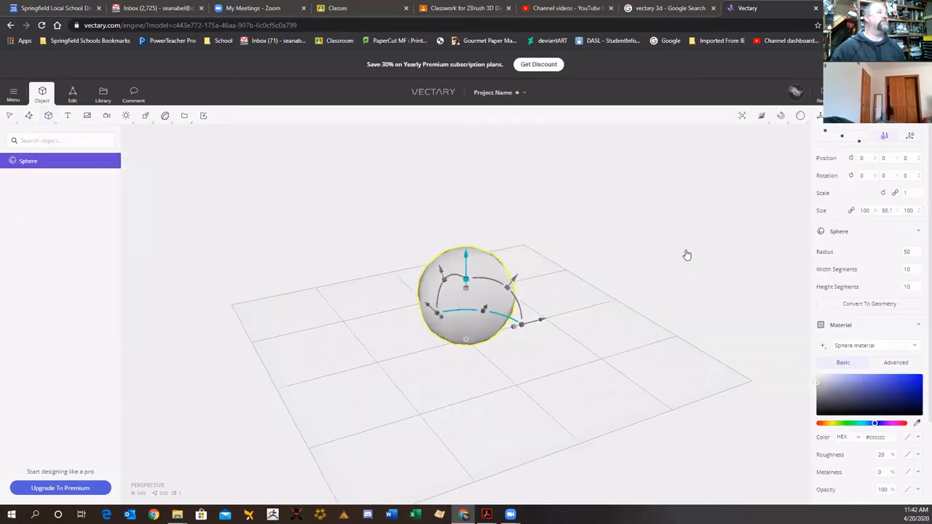
Switch the rendering style to Shaded and stretch the sphere vertically to a height of about 147
{"action": "left_click", "coordinate": [764, 118]}
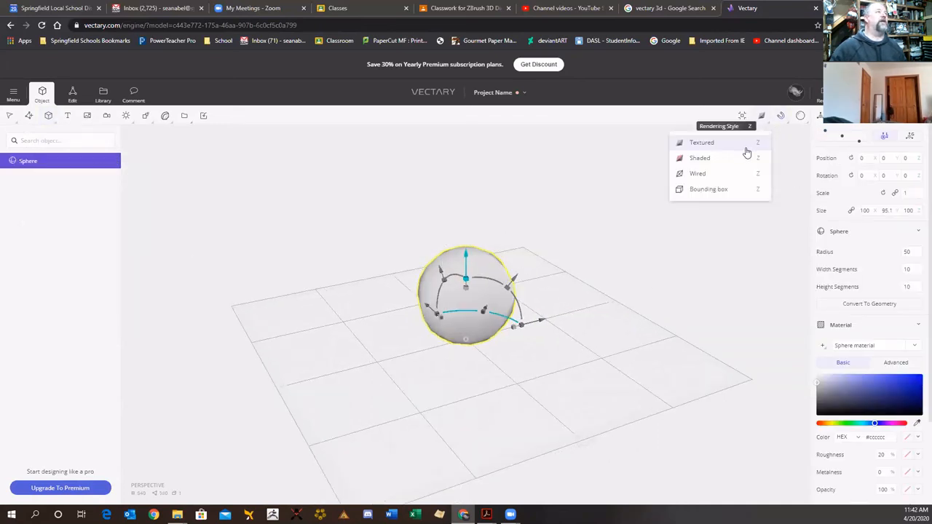
{"action": "left_click", "coordinate": [697, 173]}
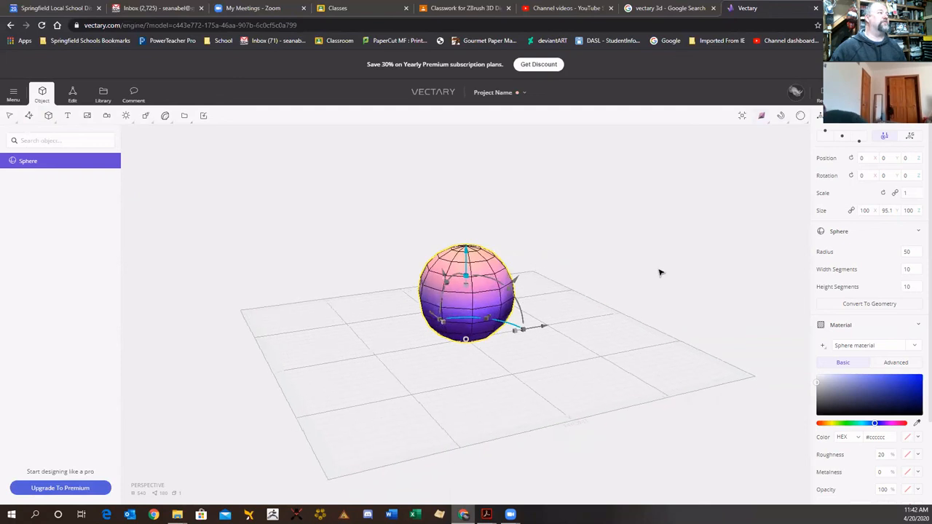
{"action": "mouse_move", "coordinate": [464, 252]}
{"action": "left_mouse_down"}
{"action": "mouse_move", "coordinate": [466, 260]}
{"action": "mouse_move", "coordinate": [466, 242]}
{"action": "left_mouse_up"}
{"action": "left_click_drag", "start_coordinate": [571, 260], "coordinate": [539, 276]}
Apply a Taper deformer to the stretched sphere so it narrows toward the top
{"action": "left_click", "coordinate": [165, 116]}
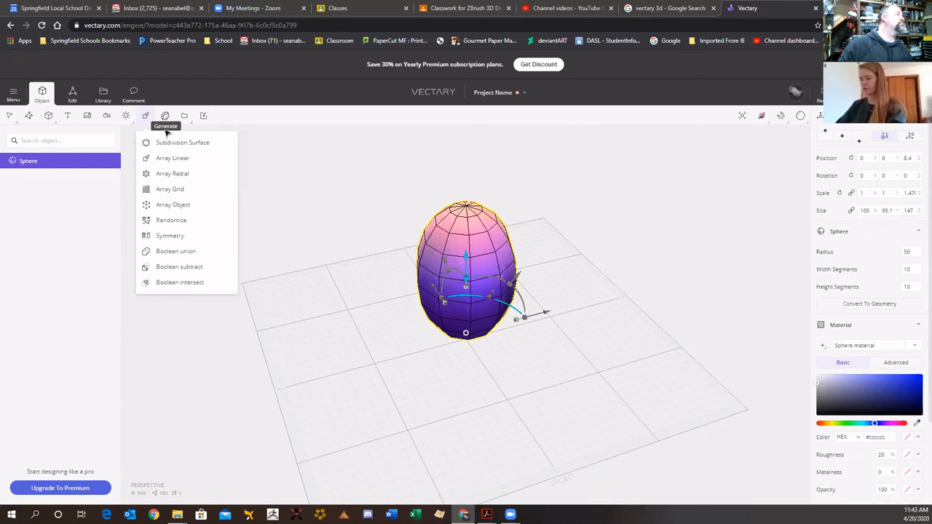
{"action": "left_click", "coordinate": [165, 117]}
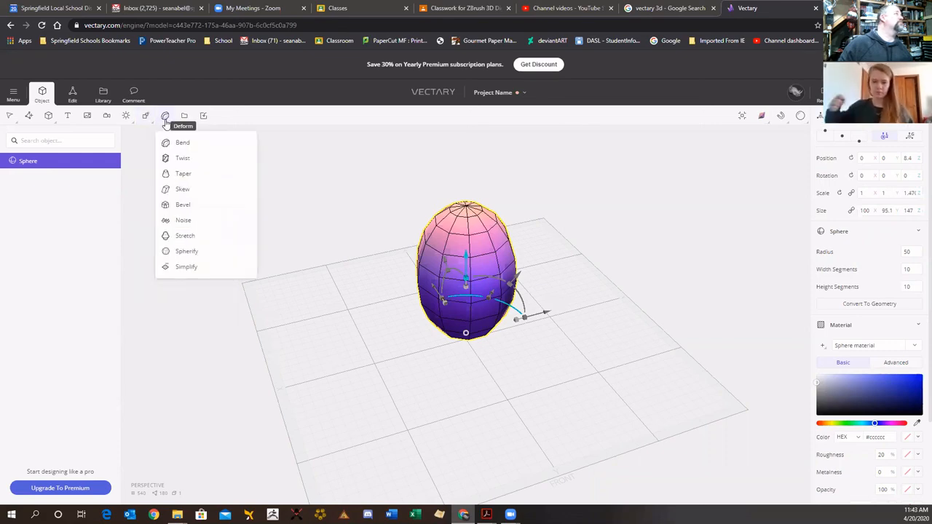
{"action": "left_click", "coordinate": [183, 177]}
{"action": "left_click_drag", "start_coordinate": [583, 276], "coordinate": [552, 264]}
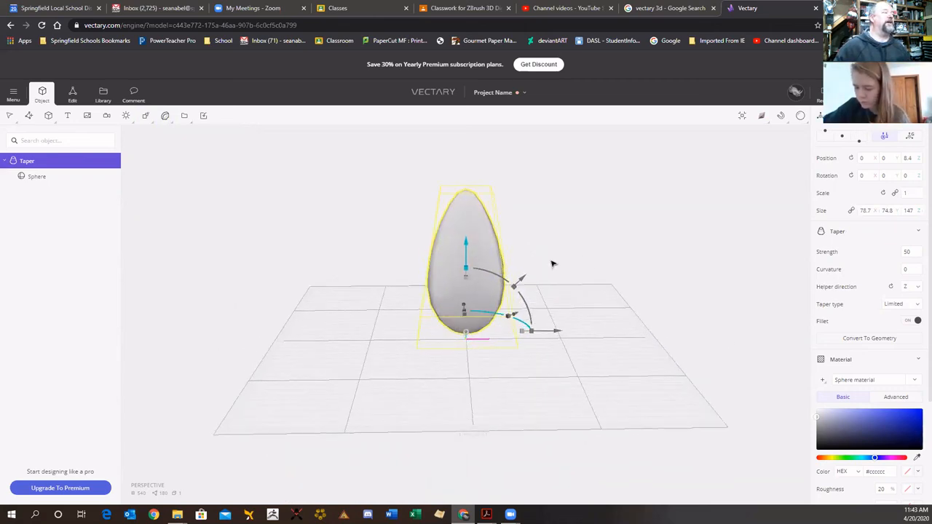
Scale the tapered egg to about 108 wide, 102 deep and 151 high
{"action": "left_click_drag", "start_coordinate": [467, 280], "coordinate": [468, 276]}
{"action": "left_click_drag", "start_coordinate": [626, 304], "coordinate": [517, 306]}
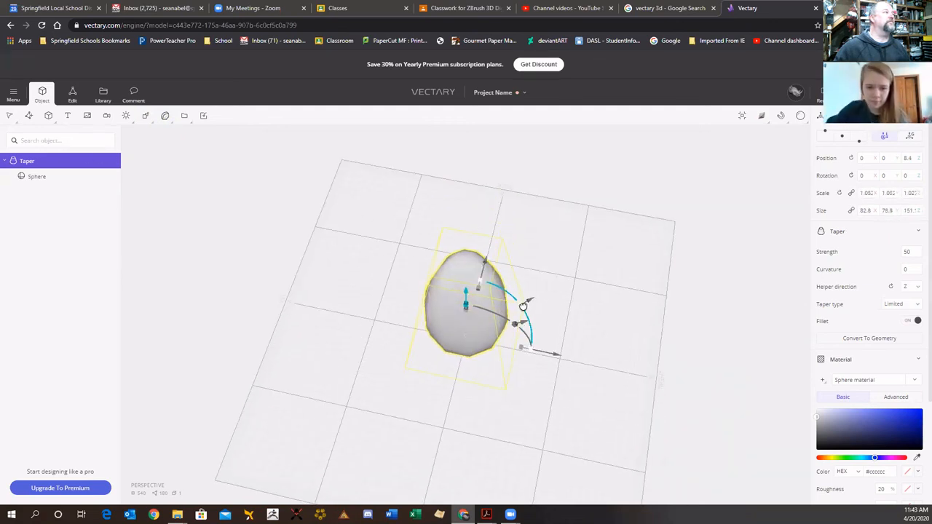
{"action": "left_click_drag", "start_coordinate": [588, 325], "coordinate": [663, 262]}
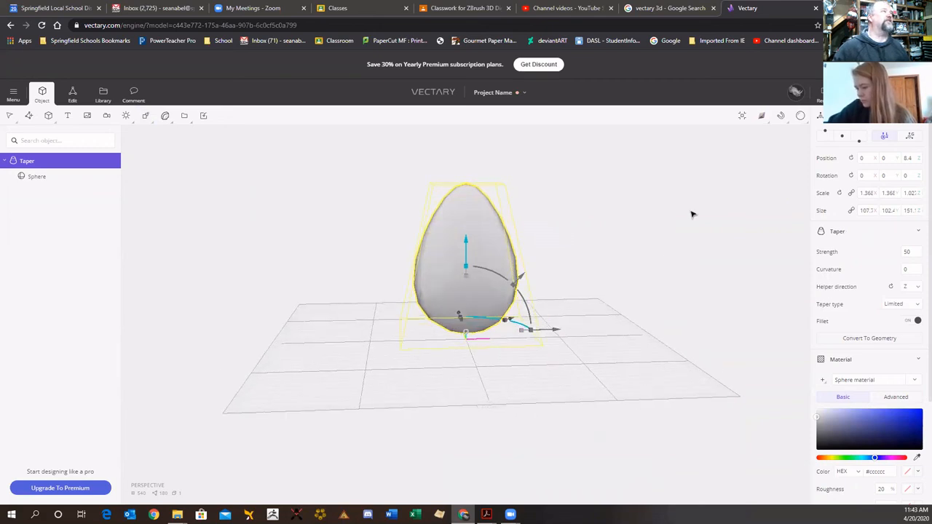
Enter mesh editing for the sphere inside the Taper and bake it into mesh geometry
{"action": "left_click", "coordinate": [72, 95]}
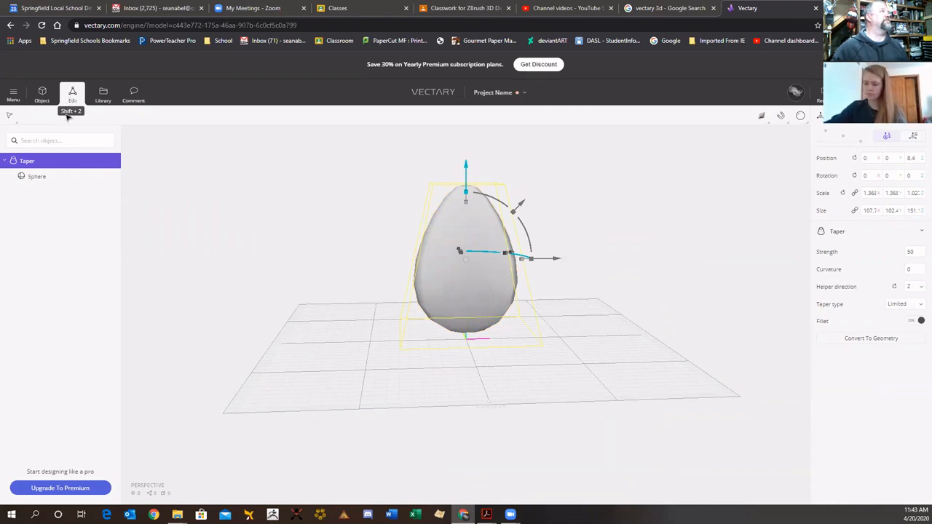
{"action": "left_click", "coordinate": [38, 181]}
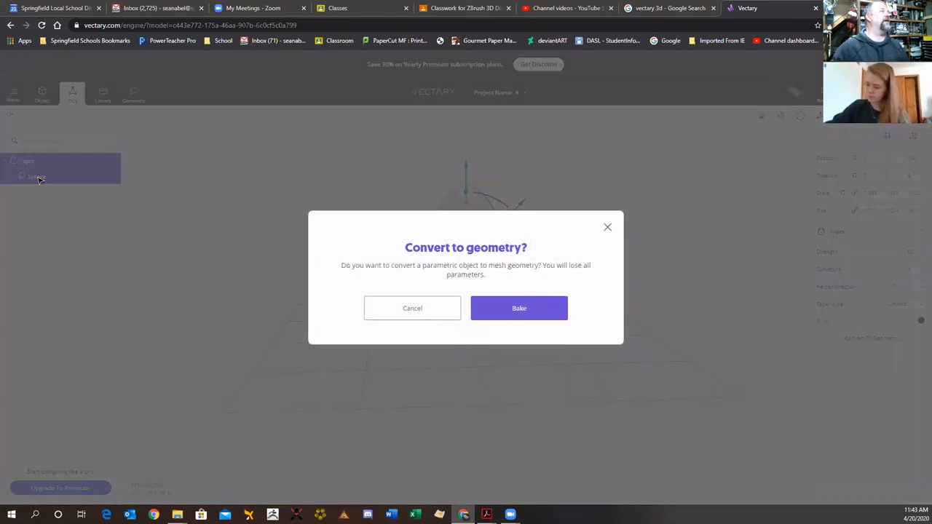
{"action": "left_click", "coordinate": [520, 308]}
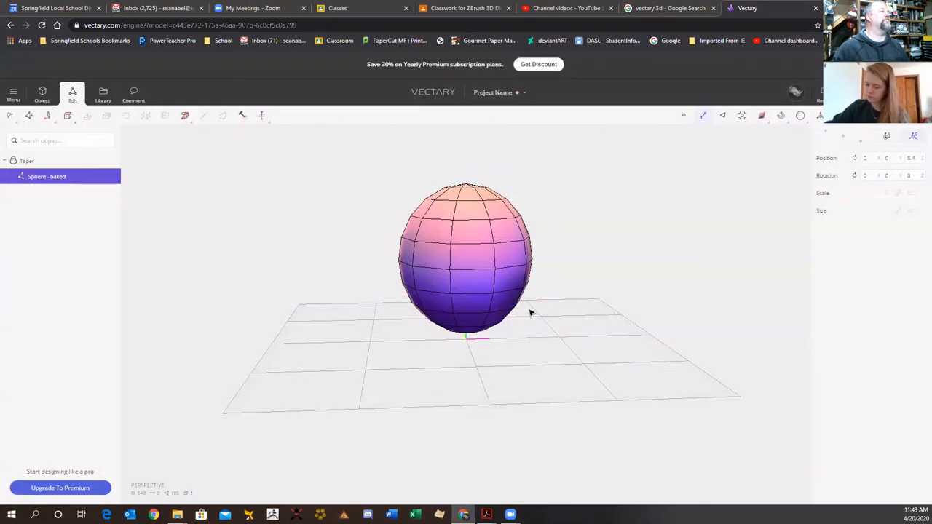
Select the Taper object and switch its rendering style to Shaded to show the mesh grid
{"action": "left_click", "coordinate": [71, 162]}
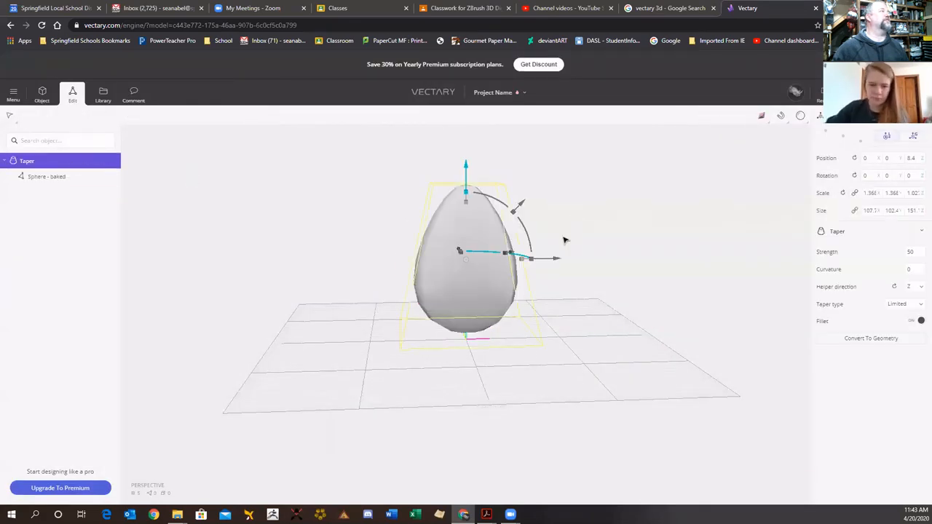
{"action": "left_click_drag", "start_coordinate": [570, 225], "coordinate": [535, 273]}
{"action": "mouse_move", "coordinate": [782, 115]}
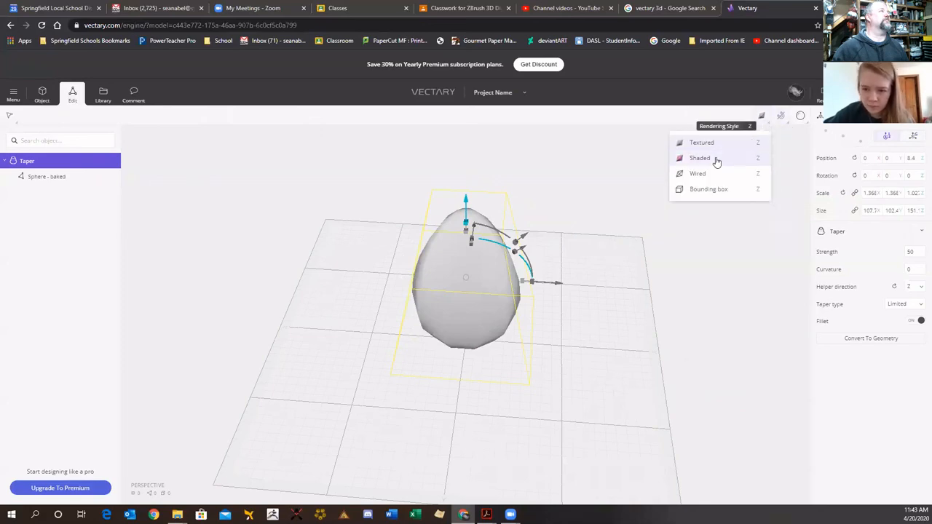
{"action": "left_click", "coordinate": [716, 160]}
{"action": "left_click_drag", "start_coordinate": [633, 308], "coordinate": [693, 266]}
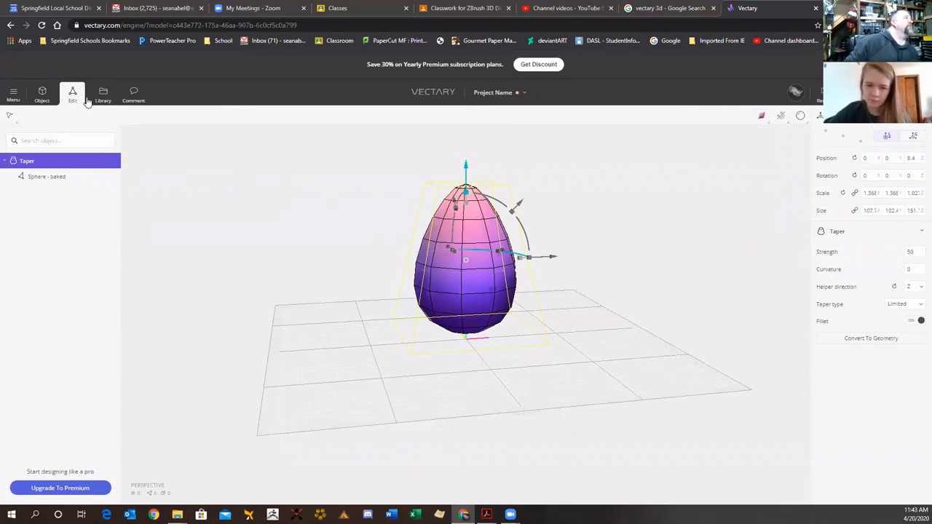
Return to object mode and convert the tapered egg to geometry, merging the Taper deformer into the mesh
{"action": "left_click", "coordinate": [15, 122]}
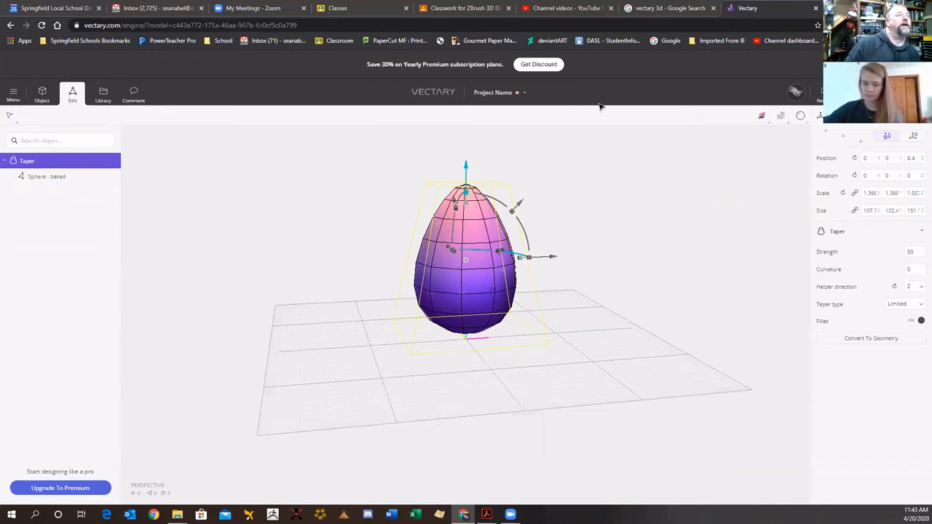
{"action": "left_click", "coordinate": [41, 102]}
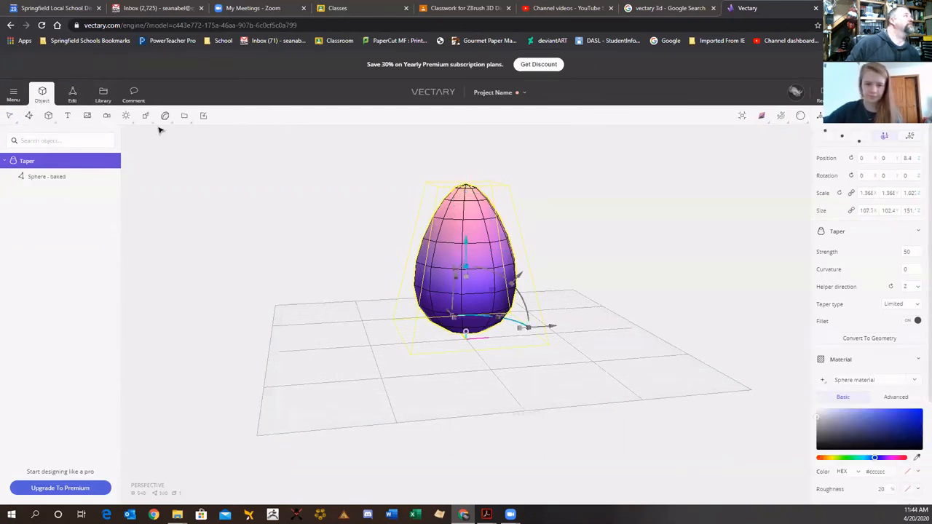
{"action": "mouse_move", "coordinate": [160, 129]}
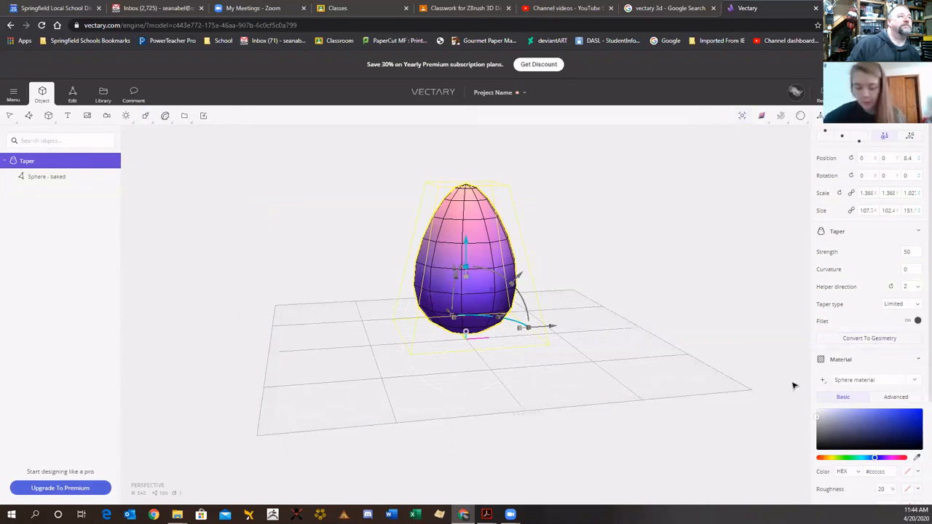
{"action": "left_click_drag", "start_coordinate": [781, 433], "coordinate": [786, 399]}
{"action": "left_click_drag", "start_coordinate": [735, 324], "coordinate": [709, 333]}
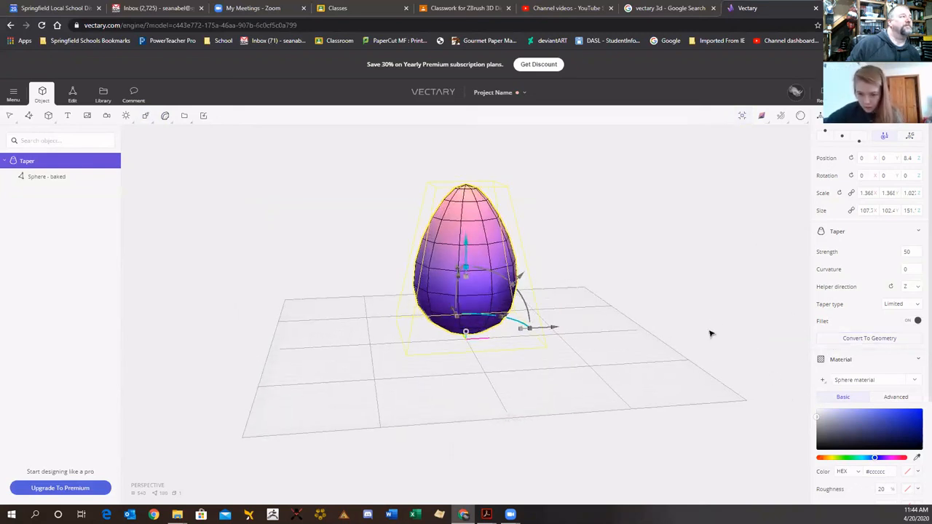
{"action": "left_click", "coordinate": [853, 340]}
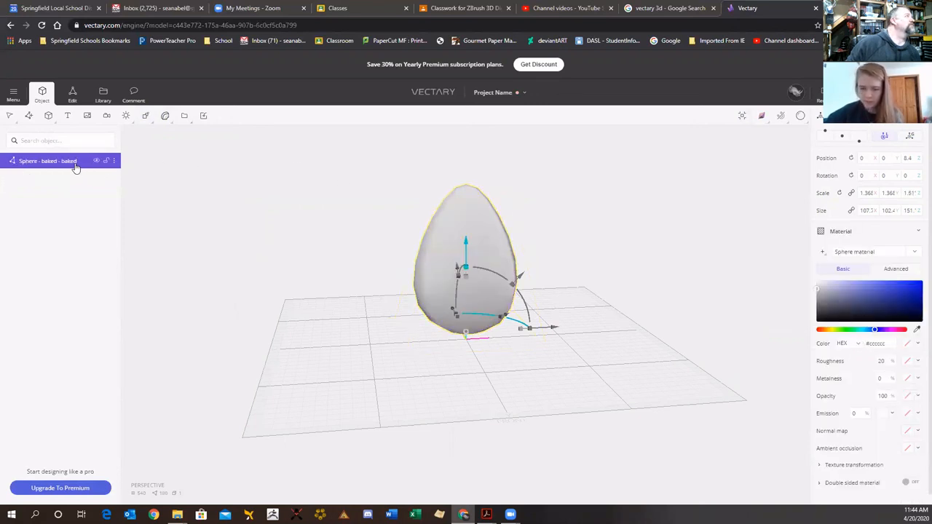
Move the baked egg's pivot to the centre of the object
{"action": "left_click", "coordinate": [48, 116]}
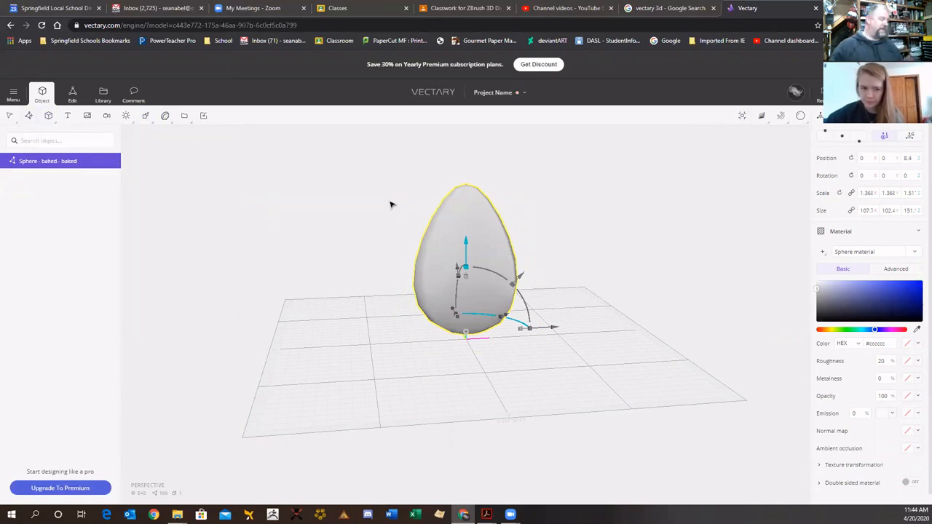
{"action": "left_click_drag", "start_coordinate": [363, 159], "coordinate": [534, 359]}
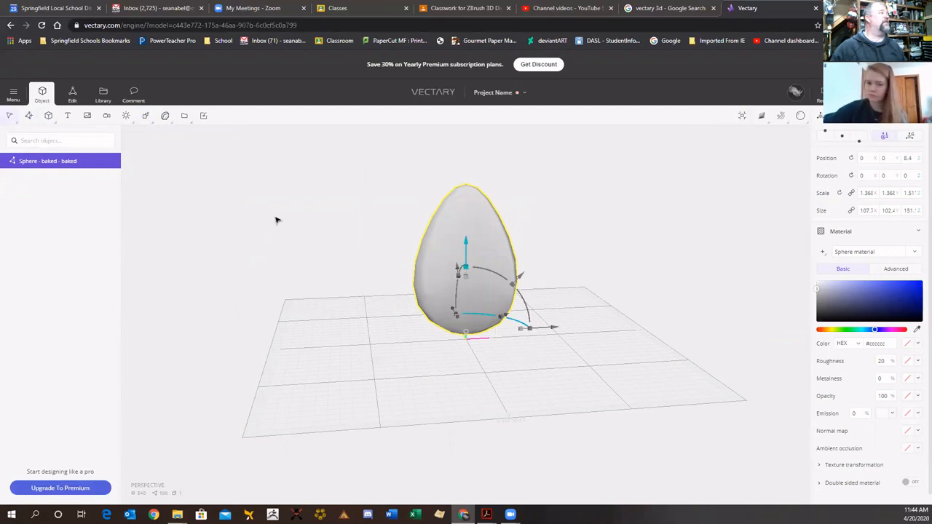
{"action": "left_click", "coordinate": [843, 138]}
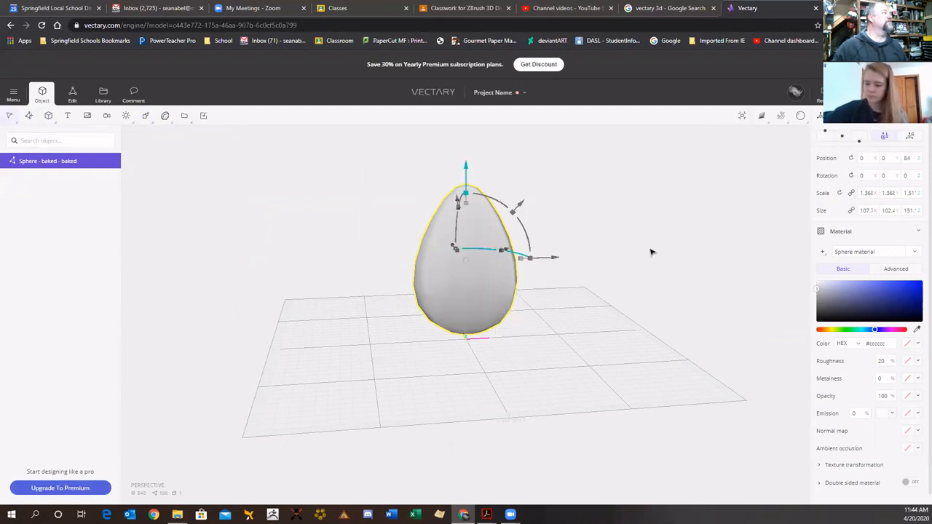
{"action": "right_click_drag", "start_coordinate": [650, 247], "coordinate": [667, 253]}
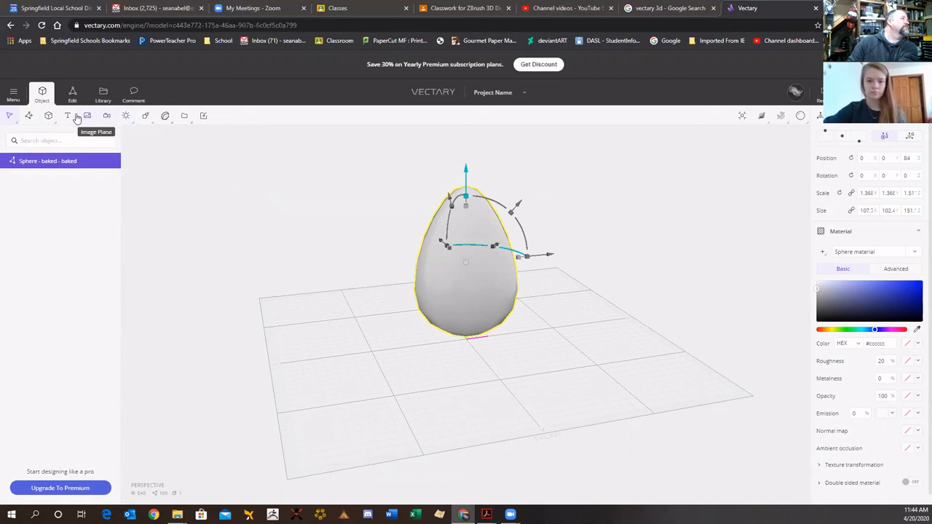
Set the rendering style to Shaded for the fully baked egg
{"action": "mouse_move", "coordinate": [59, 120]}
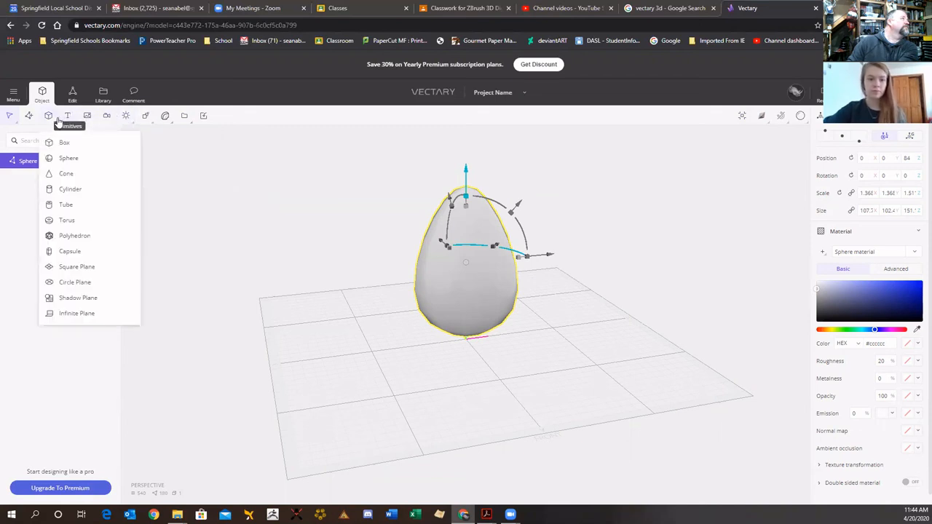
{"action": "mouse_move", "coordinate": [9, 121]}
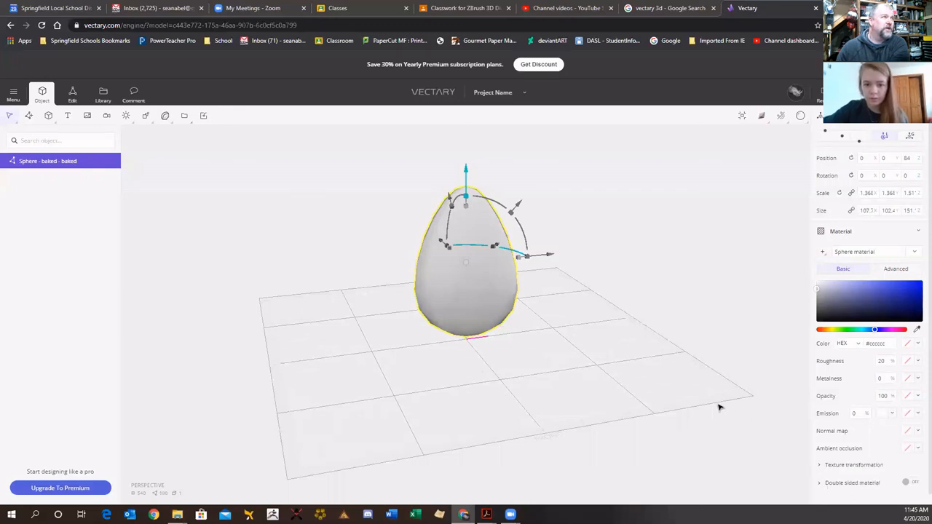
{"action": "mouse_move", "coordinate": [762, 116]}
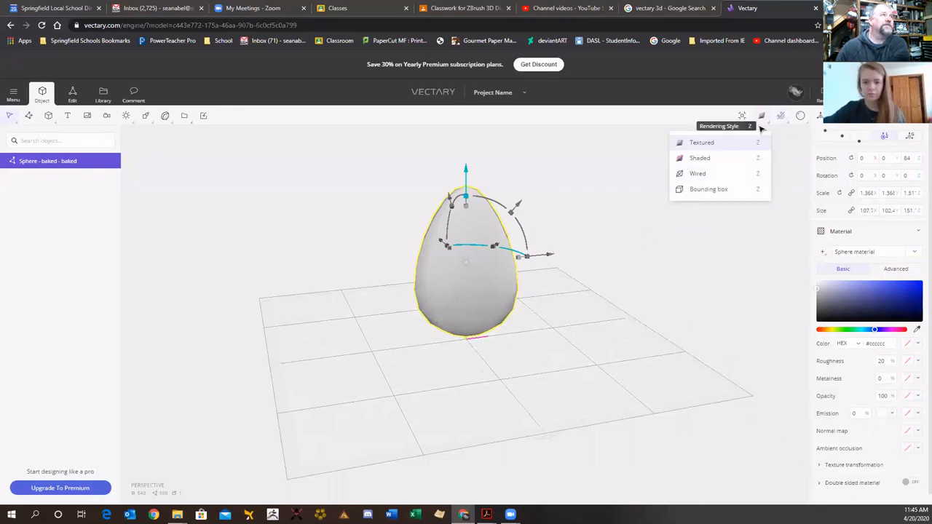
{"action": "left_click", "coordinate": [725, 158]}
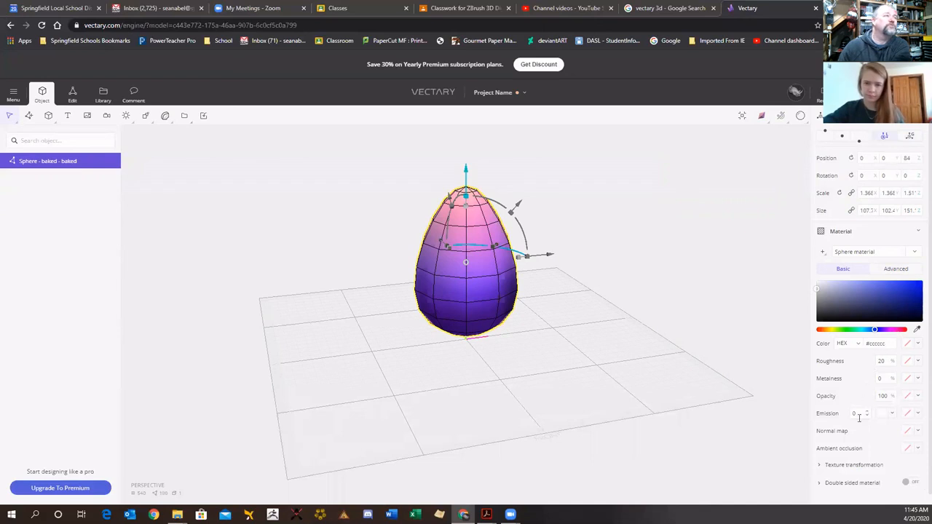
{"action": "scroll", "coordinate": [856, 387], "scroll_direction": "down", "scroll_amount": 1}
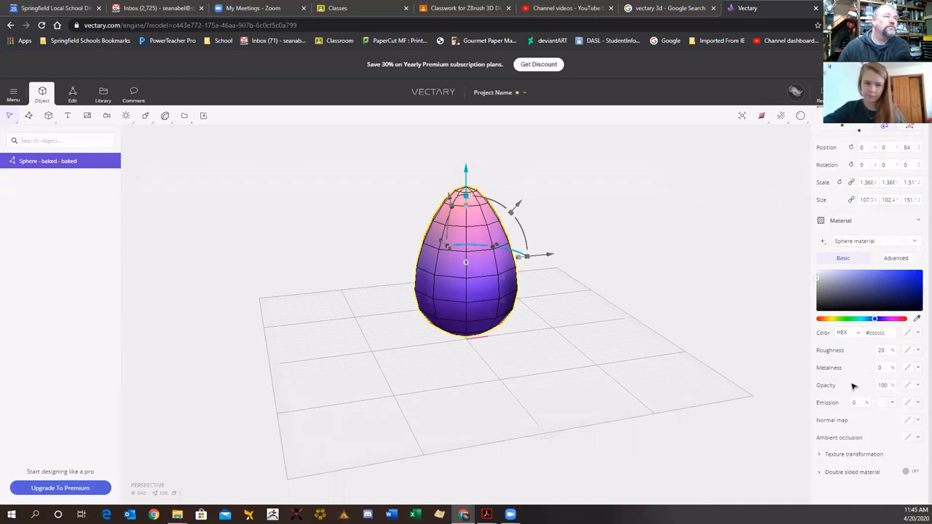
{"action": "scroll", "coordinate": [856, 385], "scroll_direction": "up", "scroll_amount": 1}
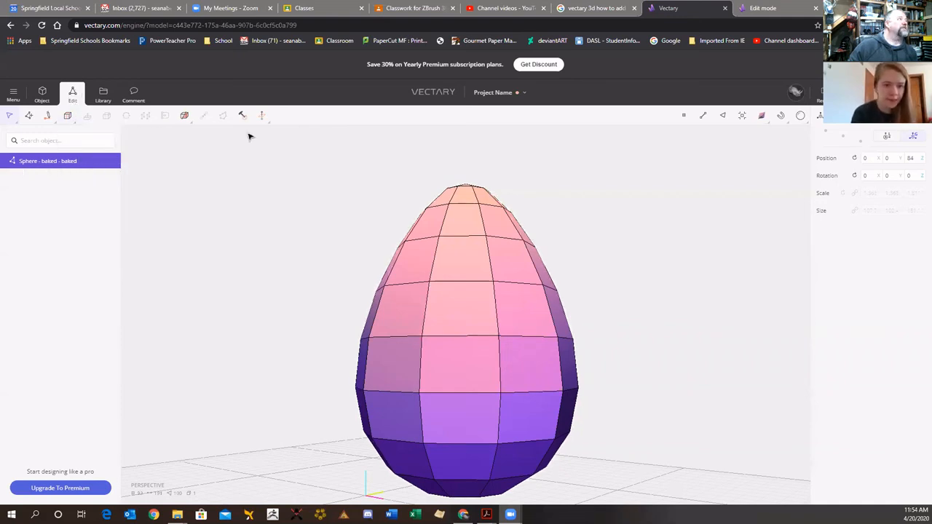
Raise the Smooth Threshold of the egg mesh's normals to 143 so the facets shade smoothly
{"action": "mouse_move", "coordinate": [263, 116]}
{"action": "mouse_move", "coordinate": [294, 147]}
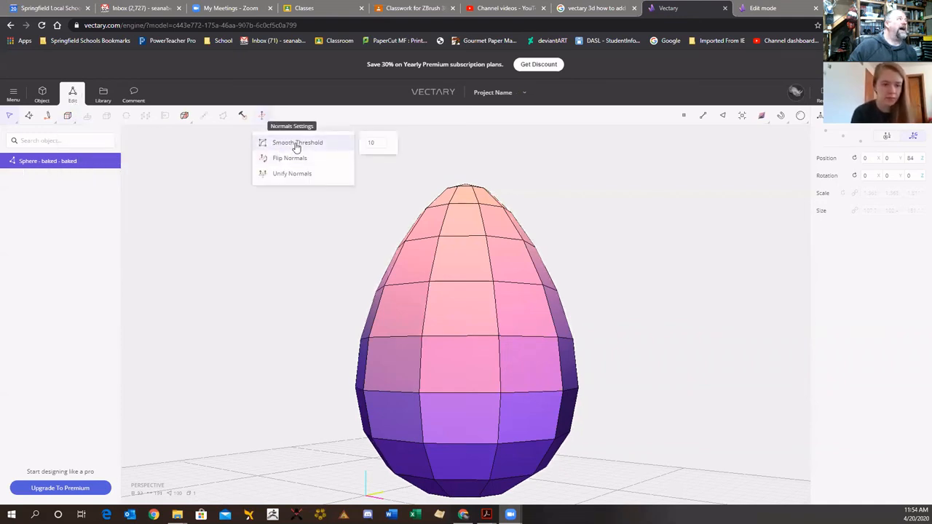
{"action": "left_click", "coordinate": [384, 140]}
{"action": "left_click", "coordinate": [384, 139]}
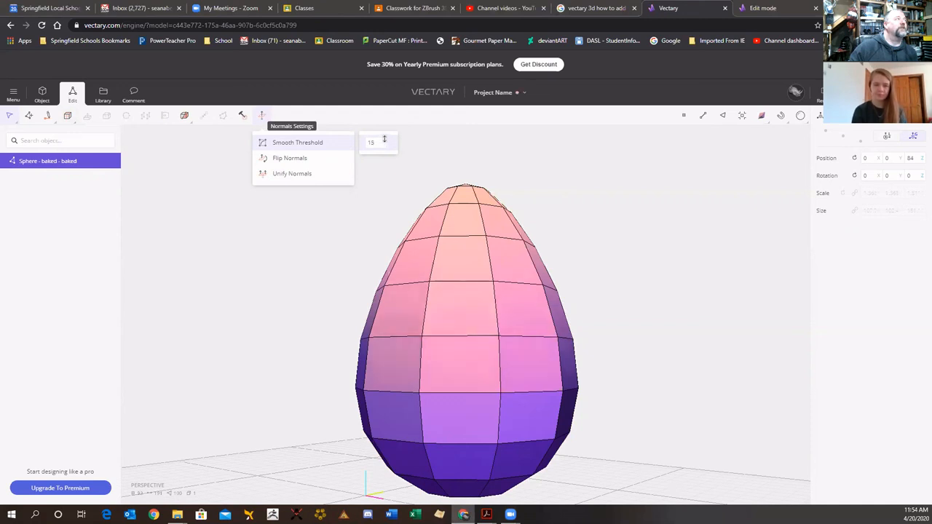
{"action": "mouse_move", "coordinate": [385, 140]}
{"action": "left_mouse_down"}
{"action": "mouse_move", "coordinate": [387, 129]}
{"action": "mouse_move", "coordinate": [385, 138]}
{"action": "left_mouse_up"}
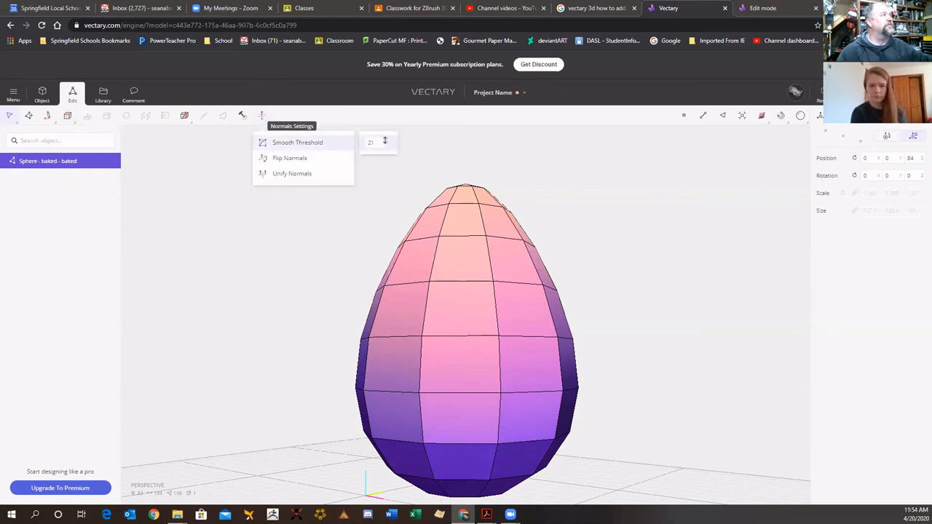
{"action": "left_click_drag", "start_coordinate": [384, 140], "coordinate": [381, 115]}
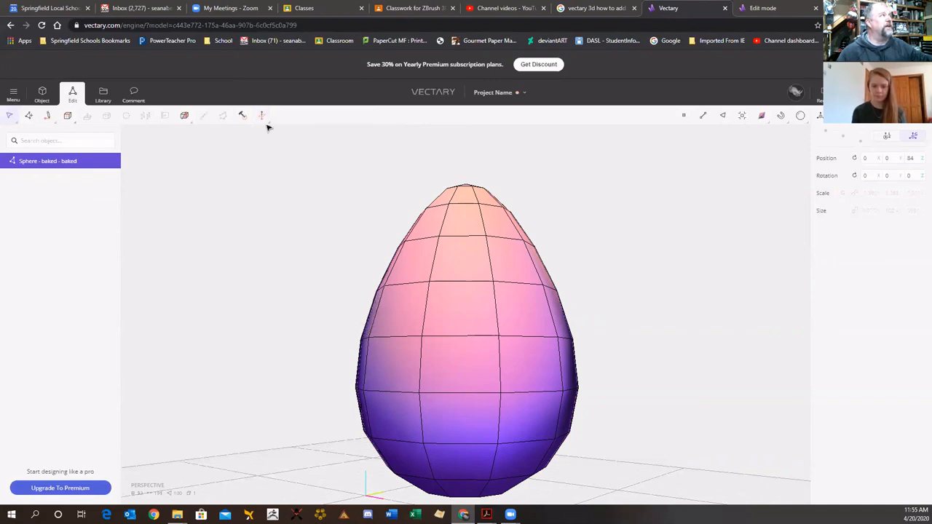
{"action": "mouse_move", "coordinate": [262, 118]}
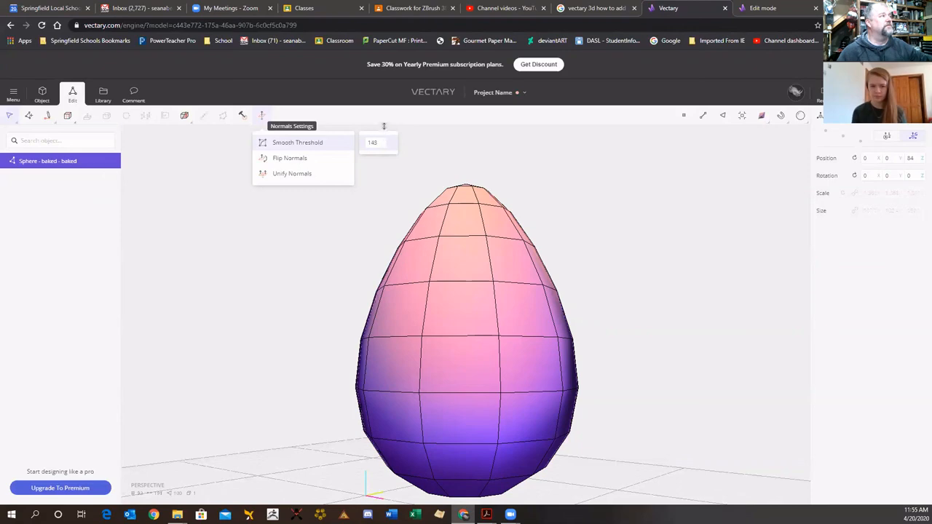
{"action": "right_click_drag", "start_coordinate": [613, 322], "coordinate": [470, 292]}
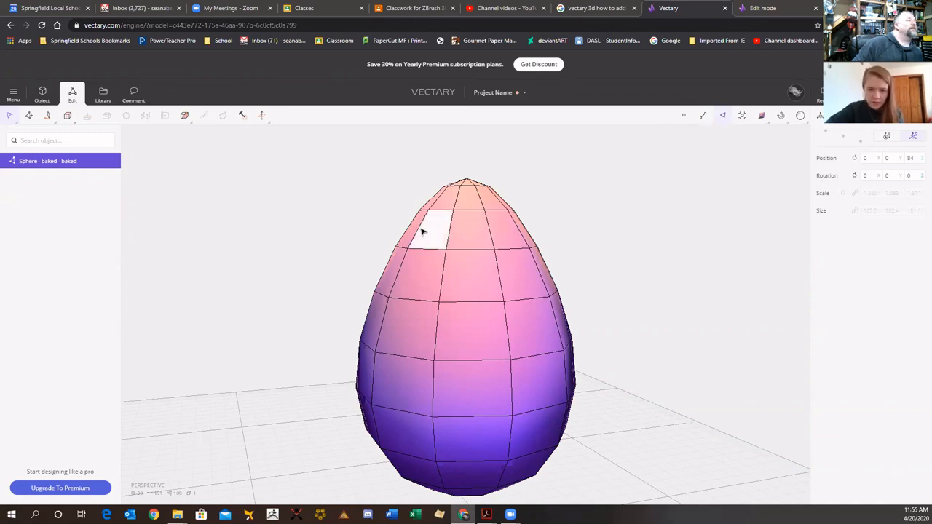
Return to object mode and examine the egg's material settings, including the texture transformation options
{"action": "mouse_move", "coordinate": [271, 125]}
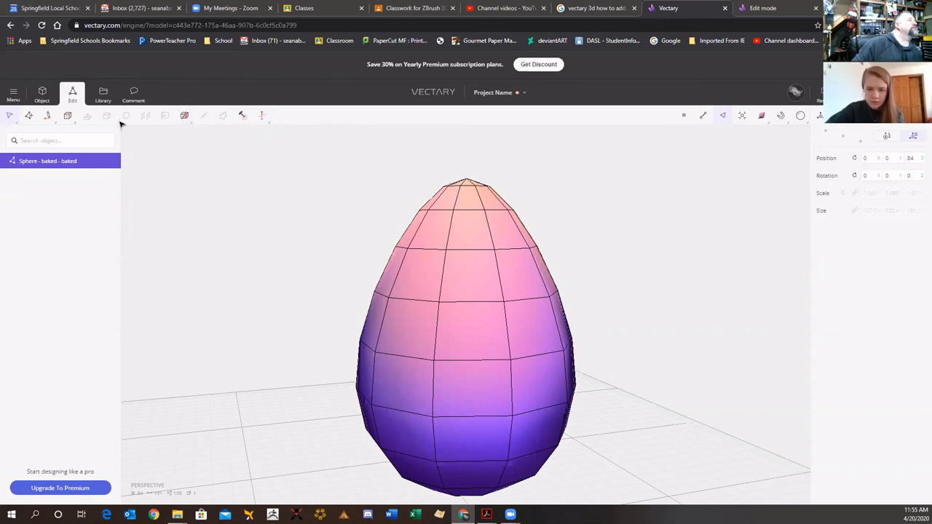
{"action": "mouse_move", "coordinate": [71, 125]}
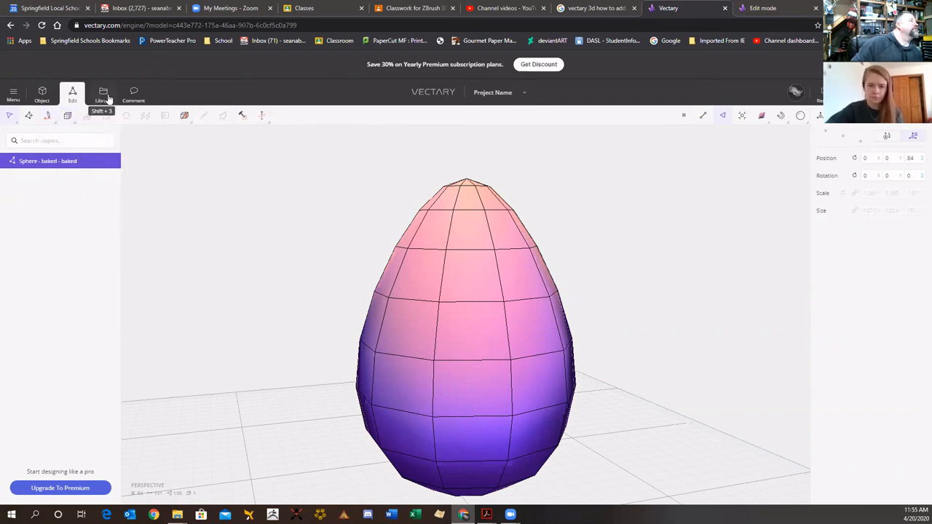
{"action": "left_click", "coordinate": [51, 99]}
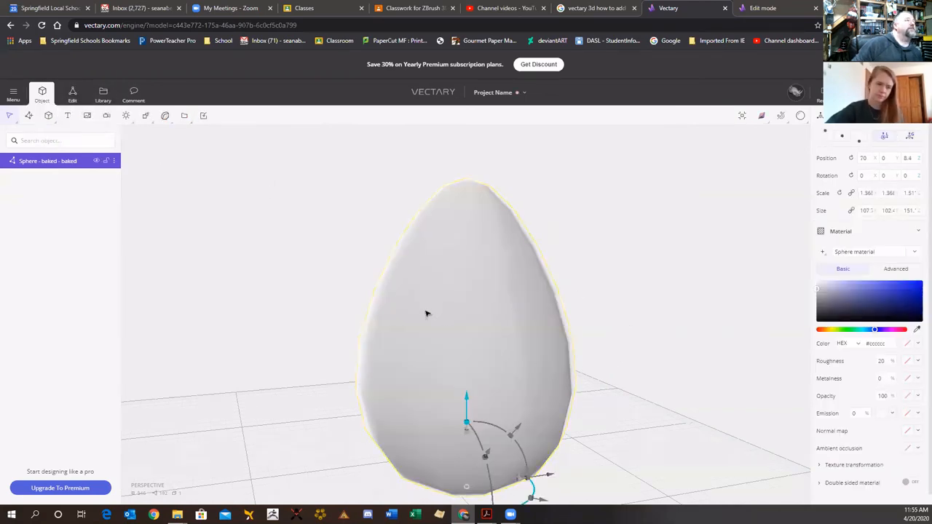
{"action": "left_click_drag", "start_coordinate": [710, 278], "coordinate": [748, 267]}
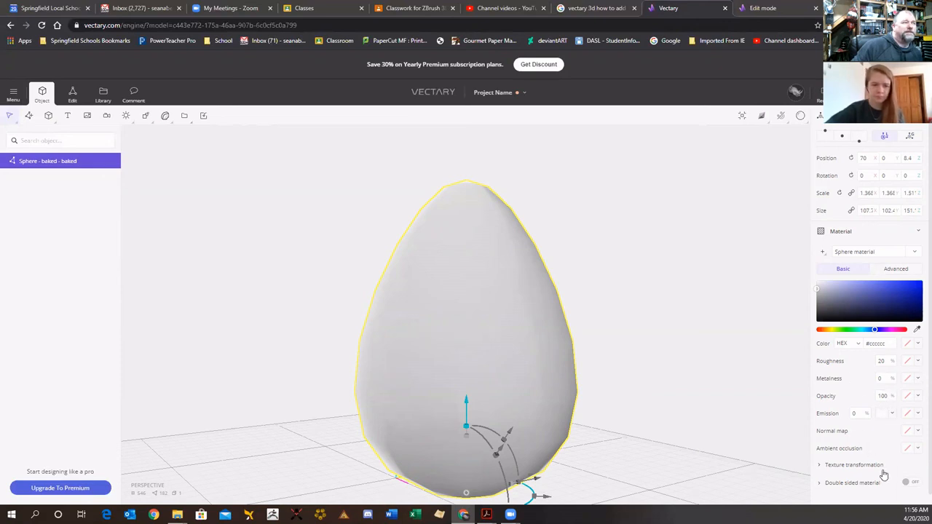
{"action": "left_click", "coordinate": [818, 465]}
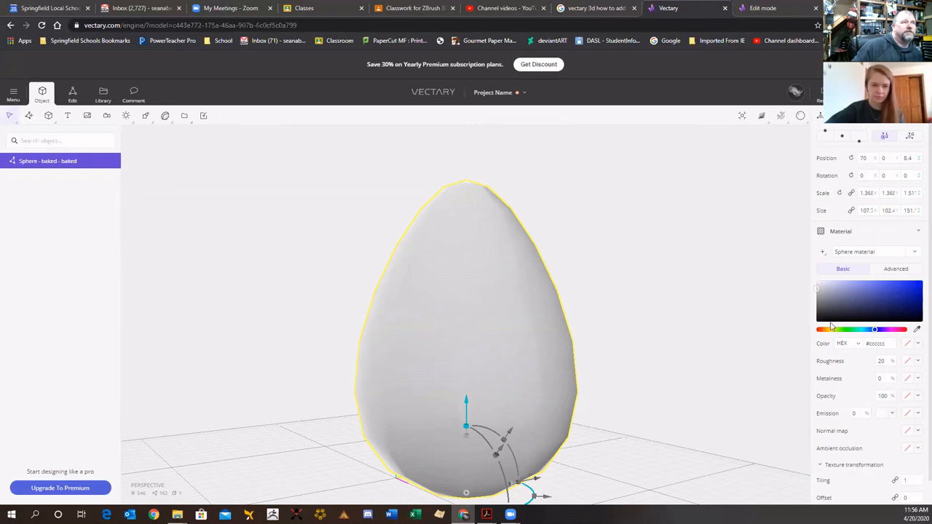
{"action": "left_click", "coordinate": [920, 232]}
{"action": "left_click", "coordinate": [920, 233]}
{"action": "scroll", "coordinate": [918, 230], "scroll_direction": "down", "scroll_amount": 2}
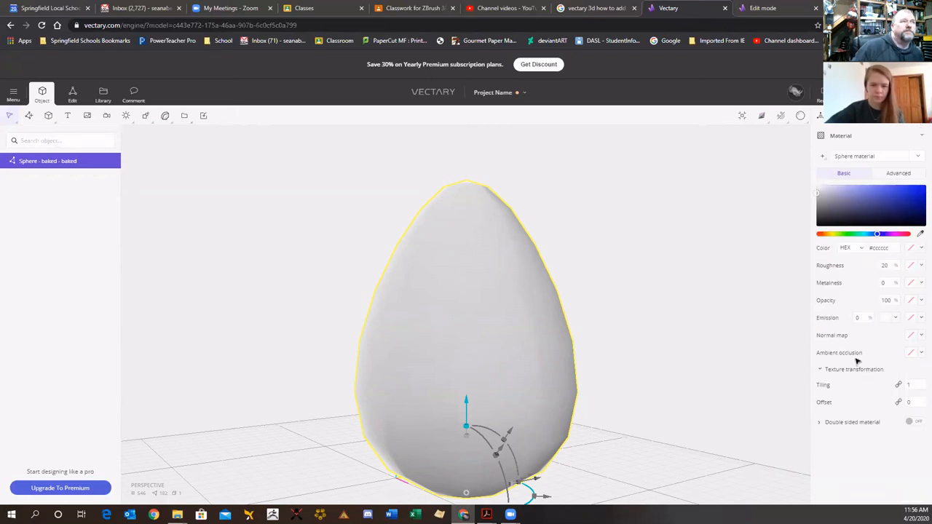
{"action": "left_click", "coordinate": [822, 373]}
{"action": "left_click", "coordinate": [820, 374]}
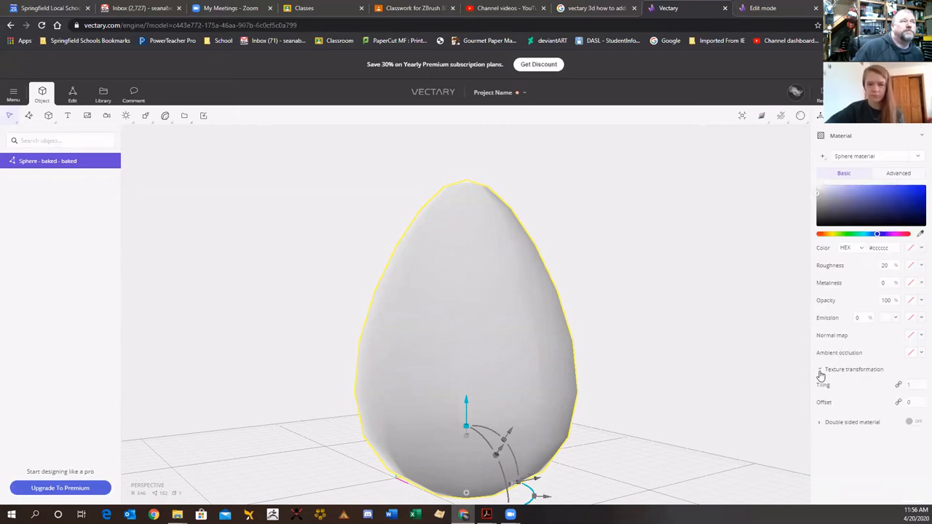
{"action": "left_click", "coordinate": [821, 373]}
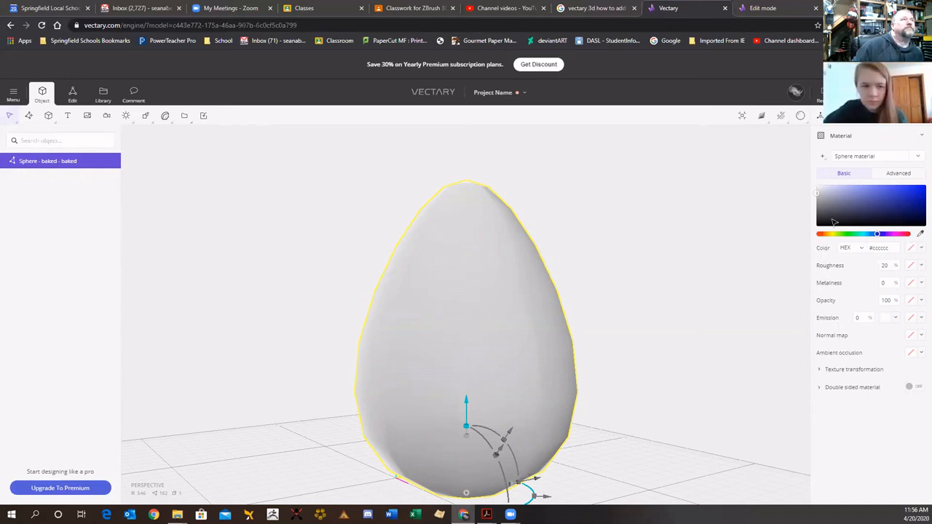
Switch the egg's transform gizmo to global orientation and move its pivot to the centre of the object
{"action": "left_click", "coordinate": [921, 137]}
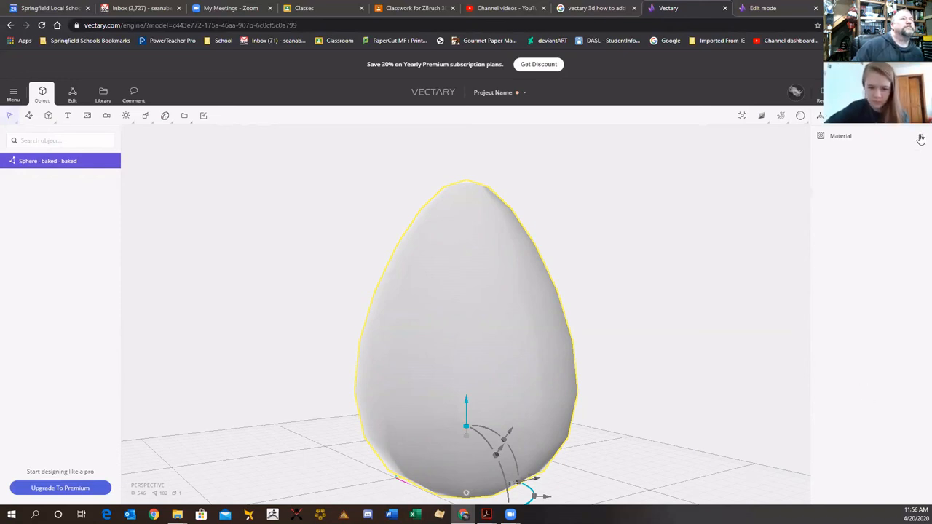
{"action": "left_click", "coordinate": [921, 139]}
{"action": "scroll", "coordinate": [917, 134], "scroll_direction": "up", "scroll_amount": 2}
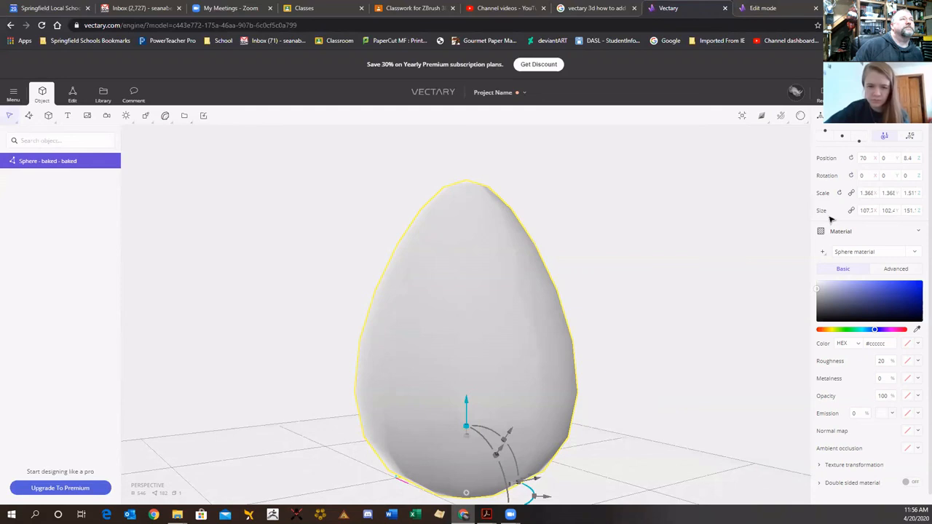
{"action": "left_click", "coordinate": [917, 271]}
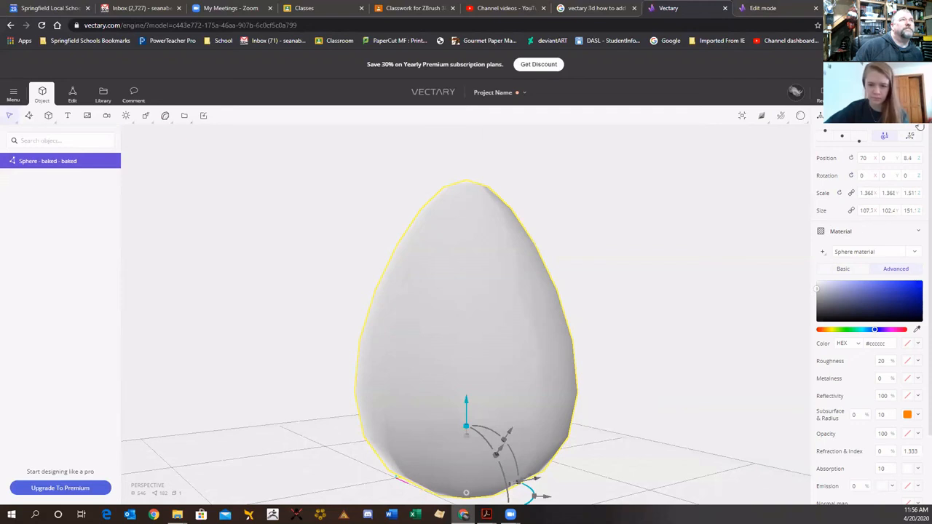
{"action": "left_click", "coordinate": [910, 137]}
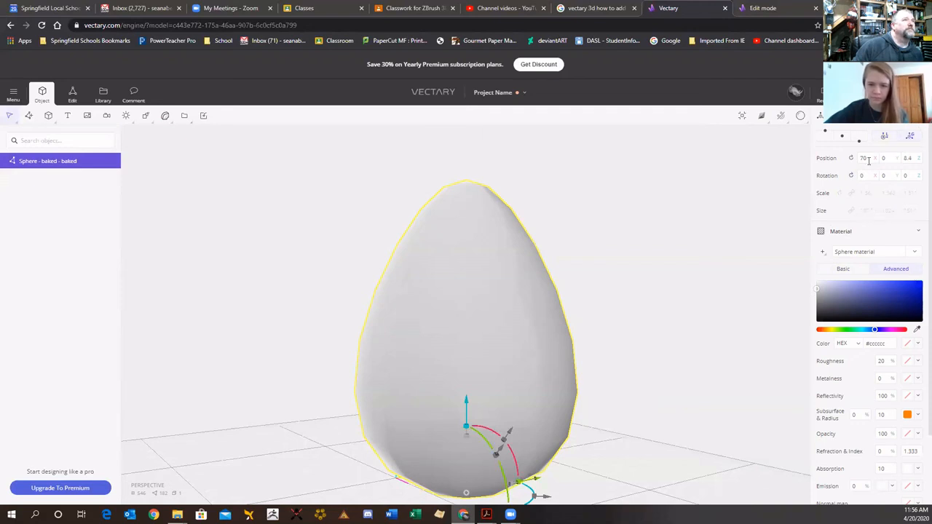
{"action": "left_click", "coordinate": [842, 138]}
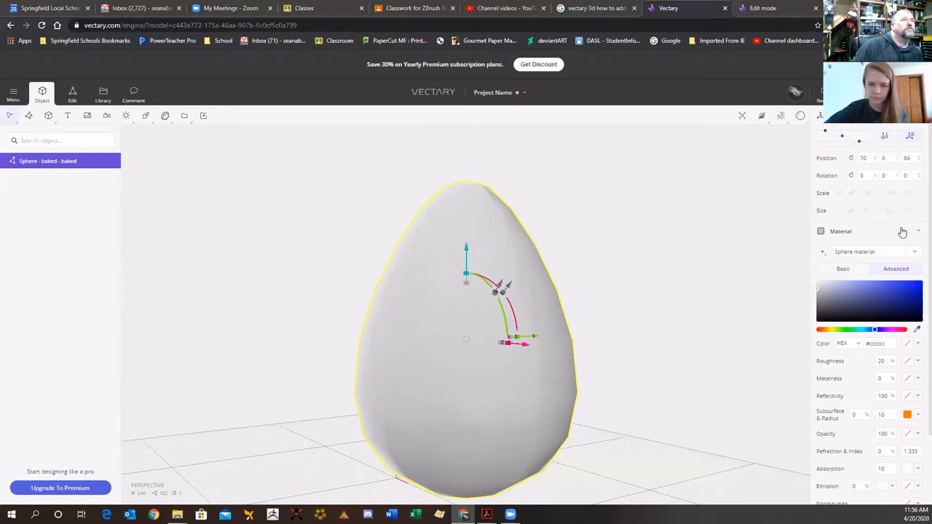
Compare the Basic and Advanced settings of the egg's Sphere material, ending on the Basic settings
{"action": "scroll", "coordinate": [918, 125], "scroll_direction": "down", "scroll_amount": 2}
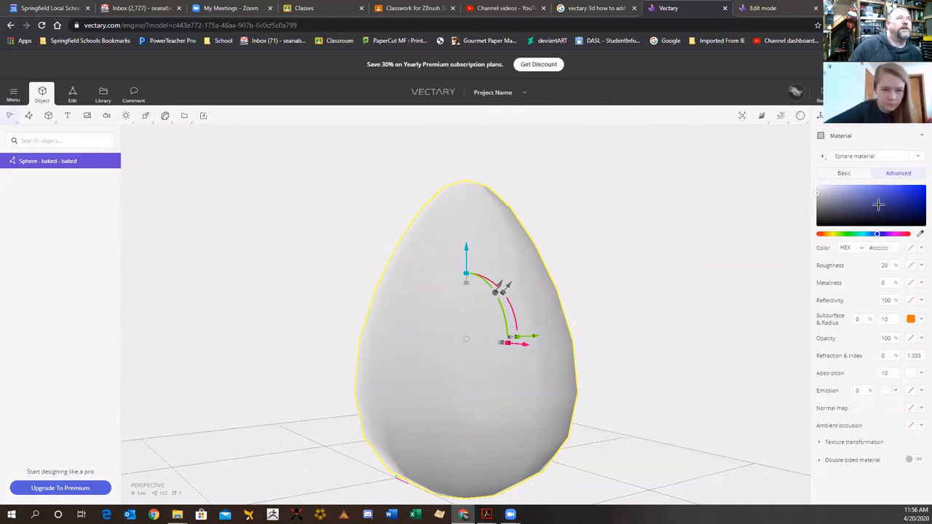
{"action": "left_click", "coordinate": [855, 178]}
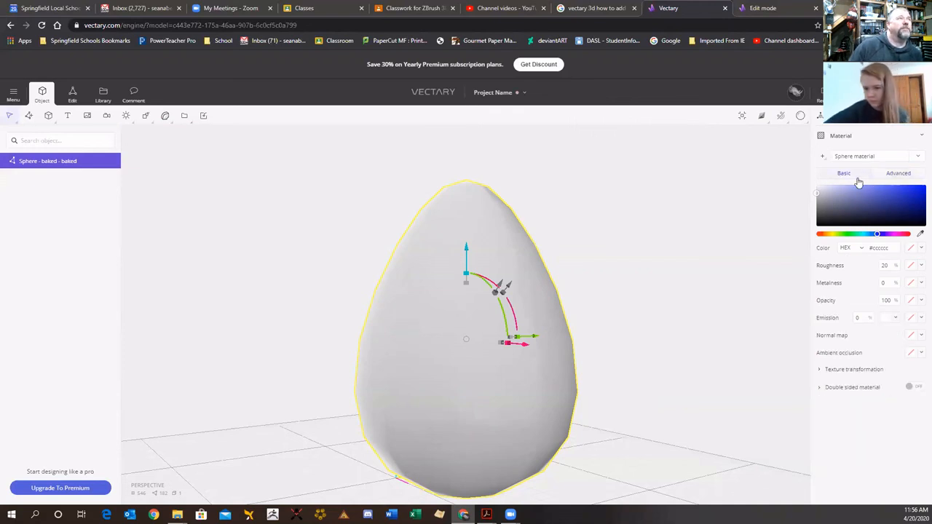
{"action": "left_click", "coordinate": [892, 175]}
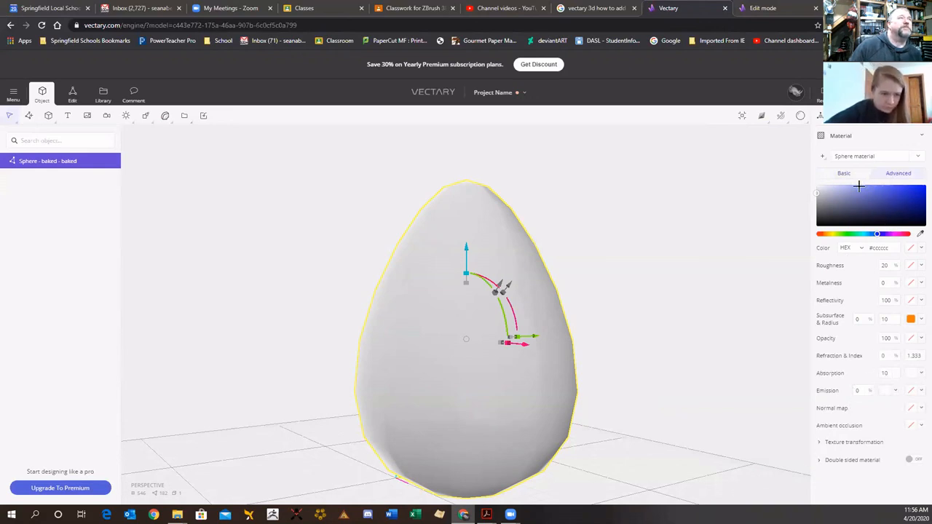
{"action": "left_click", "coordinate": [844, 174]}
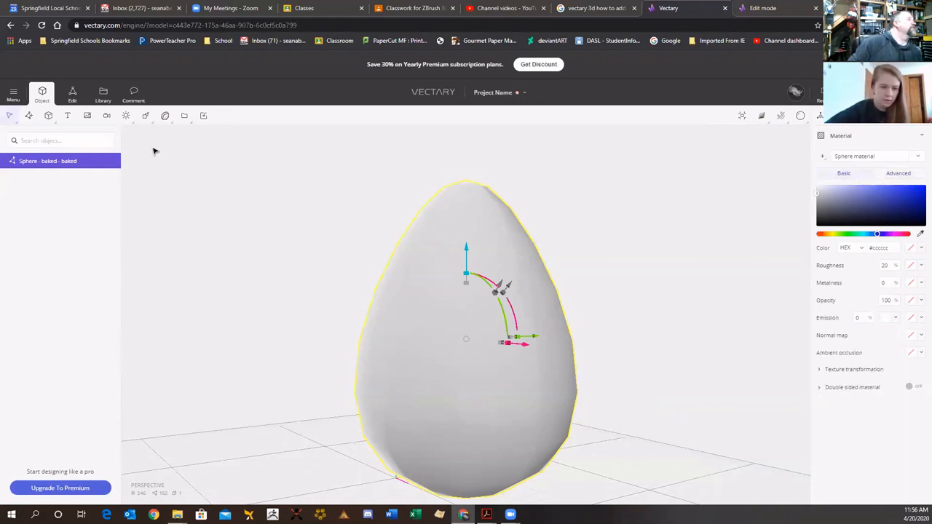
{"action": "mouse_move", "coordinate": [133, 125]}
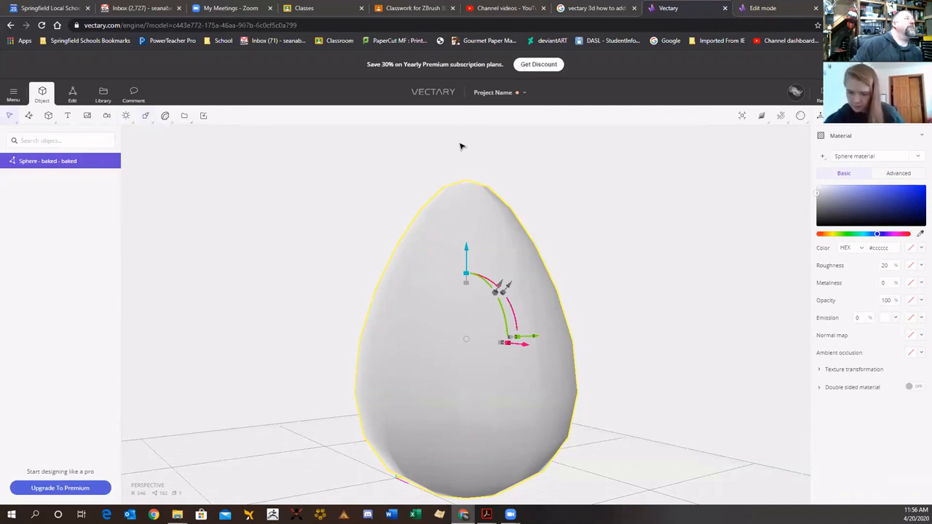
Add a Subdivision Surface to the baked egg and set the rendering style to Shaded to show its mesh
{"action": "mouse_move", "coordinate": [762, 117]}
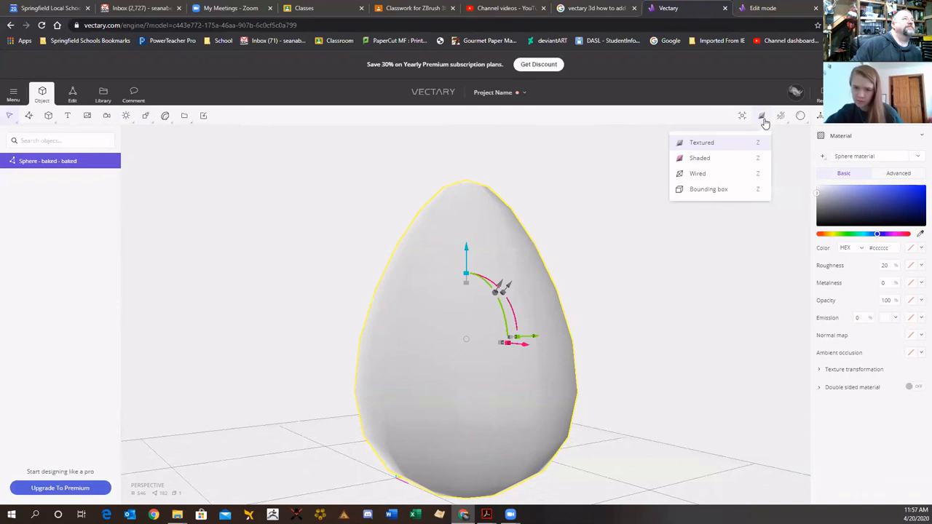
{"action": "left_click", "coordinate": [702, 158]}
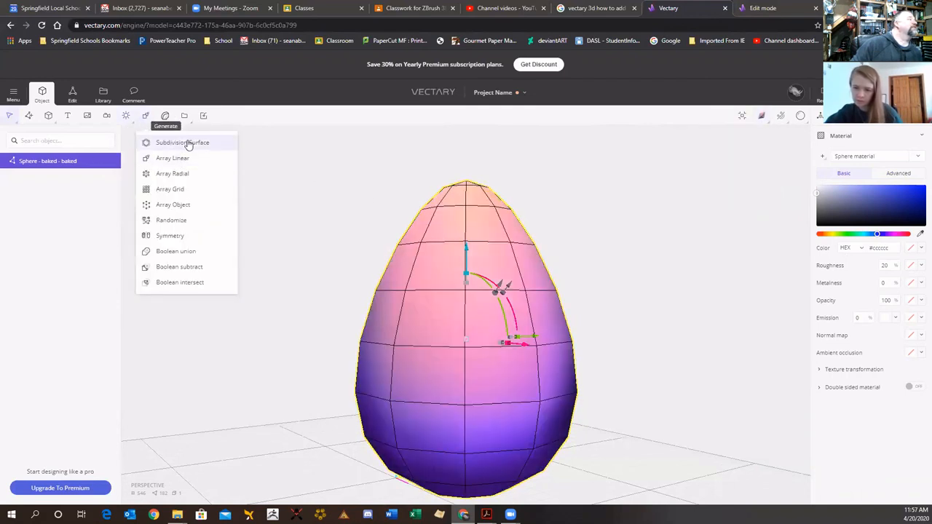
{"action": "left_click", "coordinate": [182, 143]}
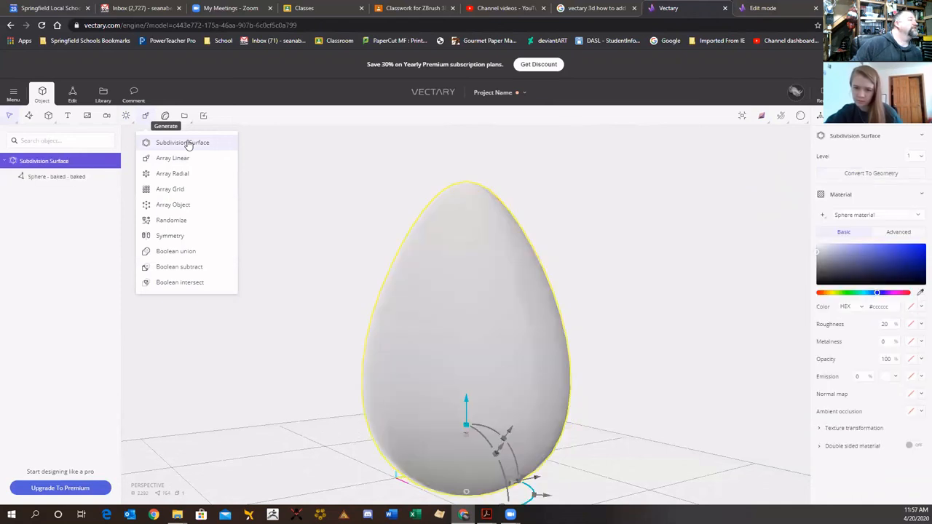
{"action": "mouse_move", "coordinate": [763, 118]}
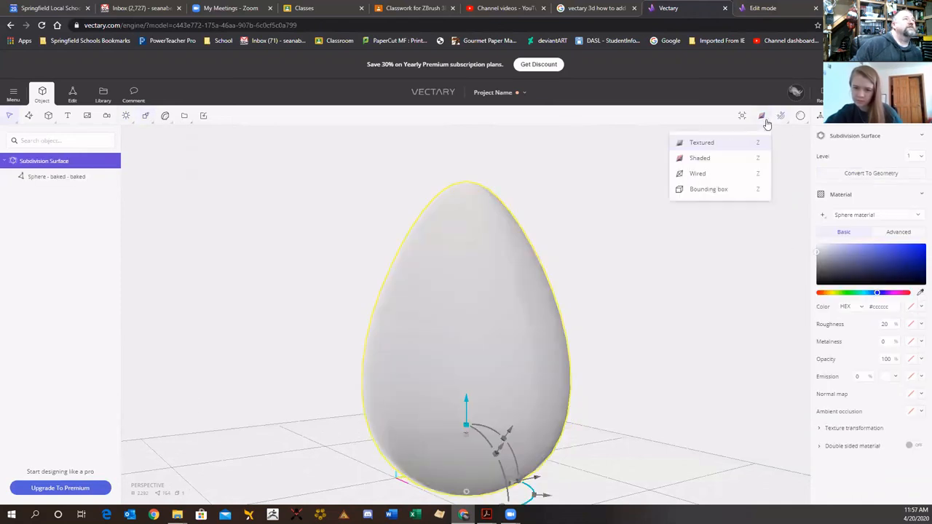
{"action": "left_click", "coordinate": [739, 166]}
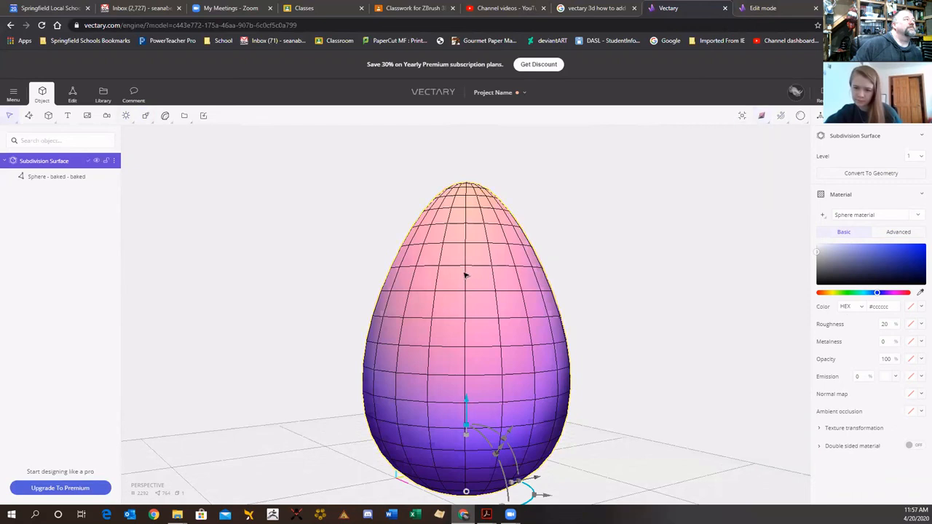
Add a second Subdivision Surface on top of the first and show the denser mesh in Shaded rendering style
{"action": "mouse_move", "coordinate": [164, 116]}
{"action": "left_click", "coordinate": [163, 149]}
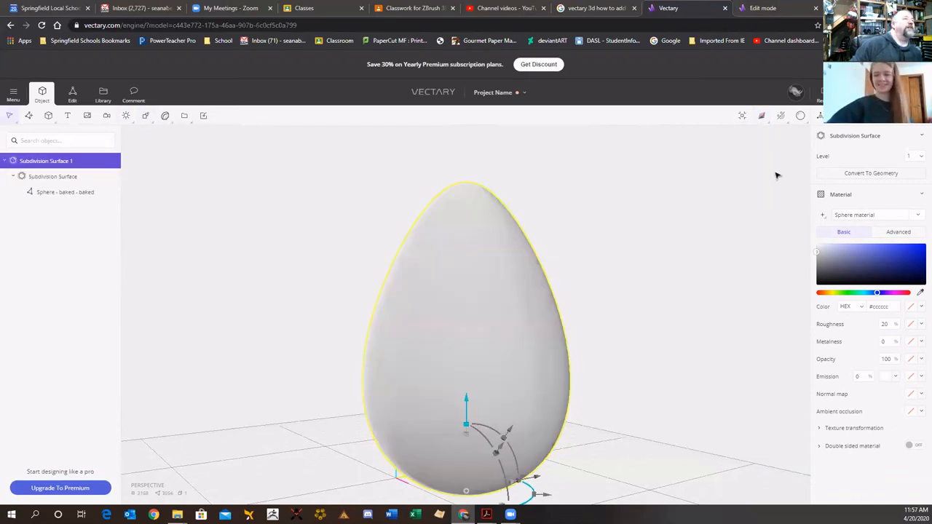
{"action": "mouse_move", "coordinate": [763, 118]}
{"action": "left_click", "coordinate": [716, 159]}
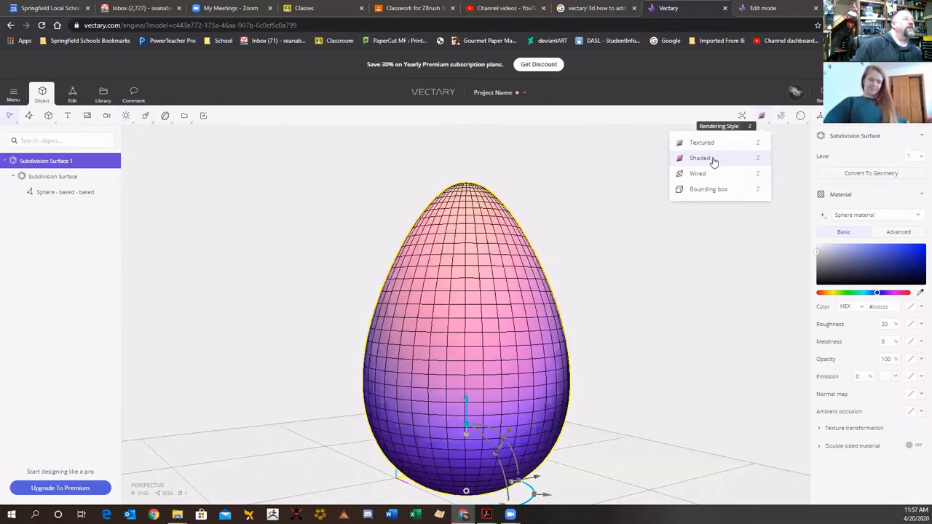
{"action": "left_click_drag", "start_coordinate": [354, 296], "coordinate": [384, 307]}
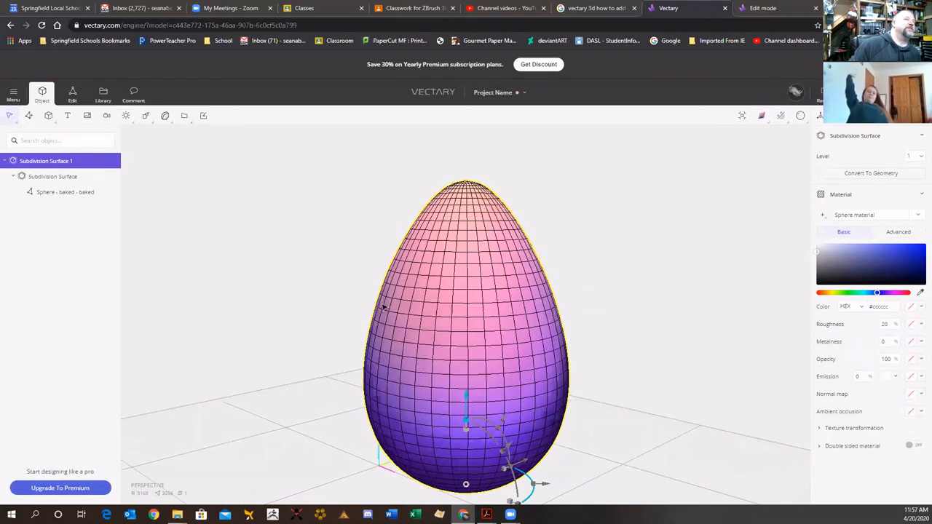
Move the pivot of the doubly subdivided egg to the centre of the object
{"action": "left_click", "coordinate": [920, 130]}
{"action": "scroll", "coordinate": [877, 140], "scroll_direction": "up", "scroll_amount": 2}
{"action": "left_click", "coordinate": [848, 139]}
{"action": "right_click_drag", "start_coordinate": [669, 307], "coordinate": [599, 296]}
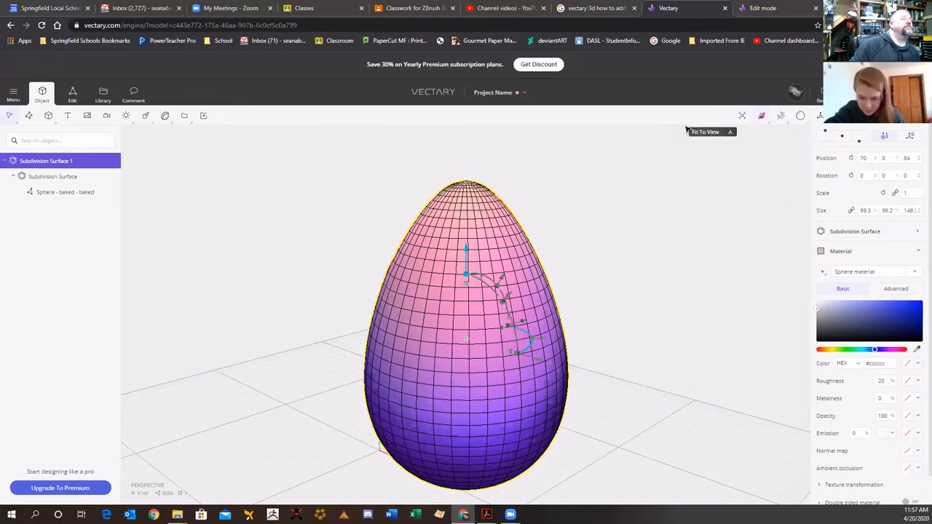
Enter edit mode and bake the subdivided egg into mesh geometry
{"action": "left_click", "coordinate": [72, 93]}
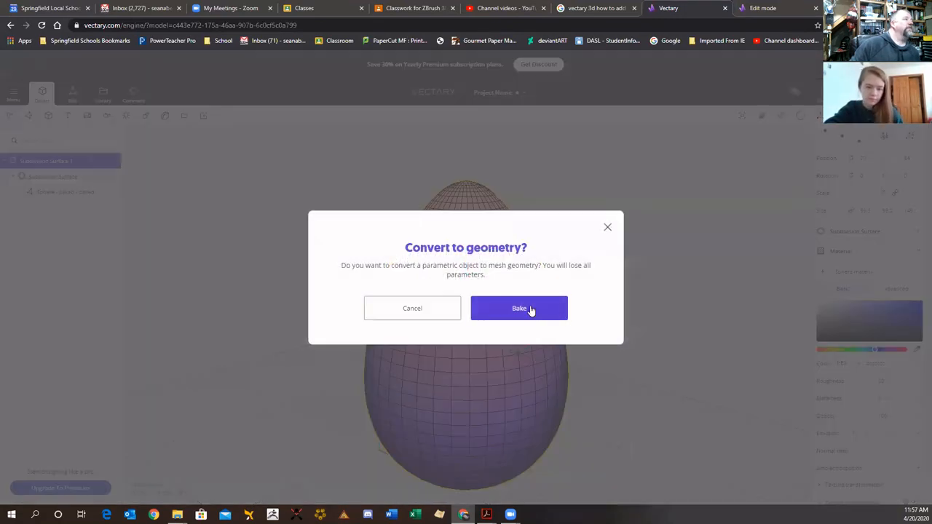
{"action": "left_click", "coordinate": [532, 308]}
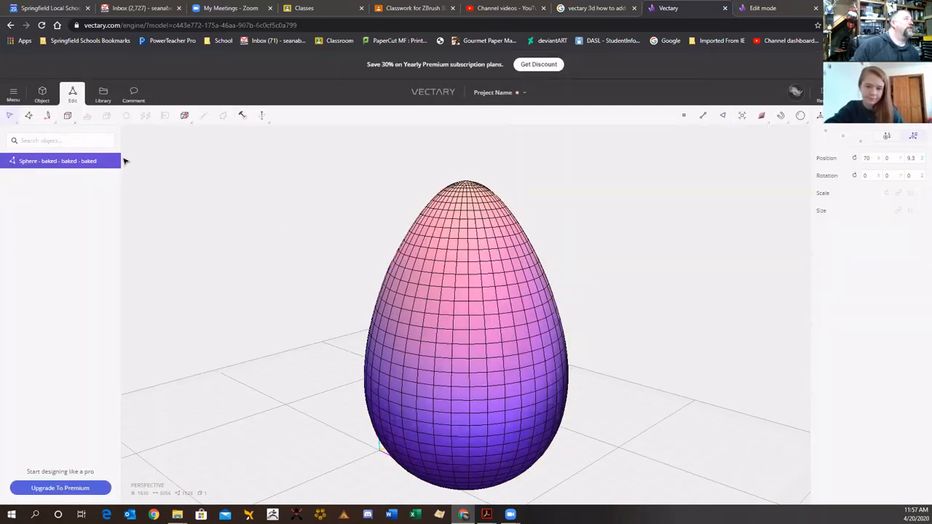
{"action": "left_click", "coordinate": [66, 116]}
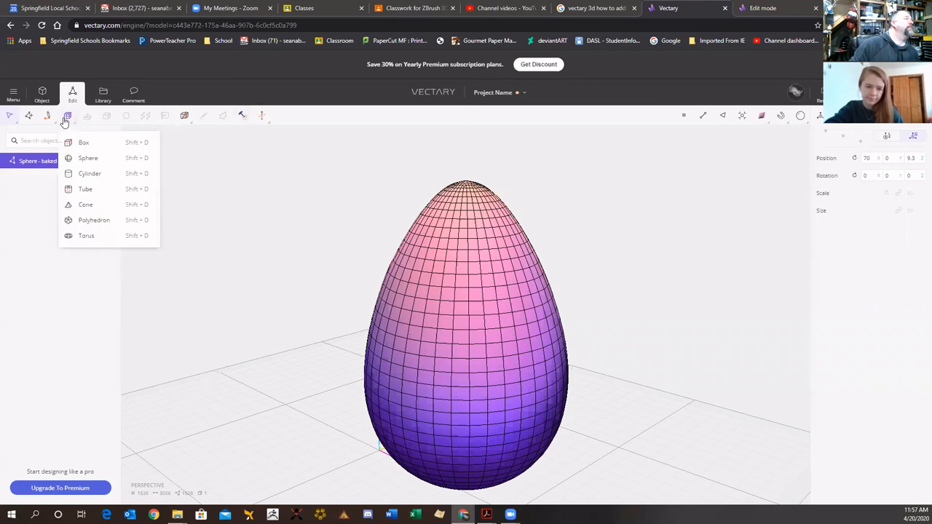
{"action": "mouse_move", "coordinate": [18, 124]}
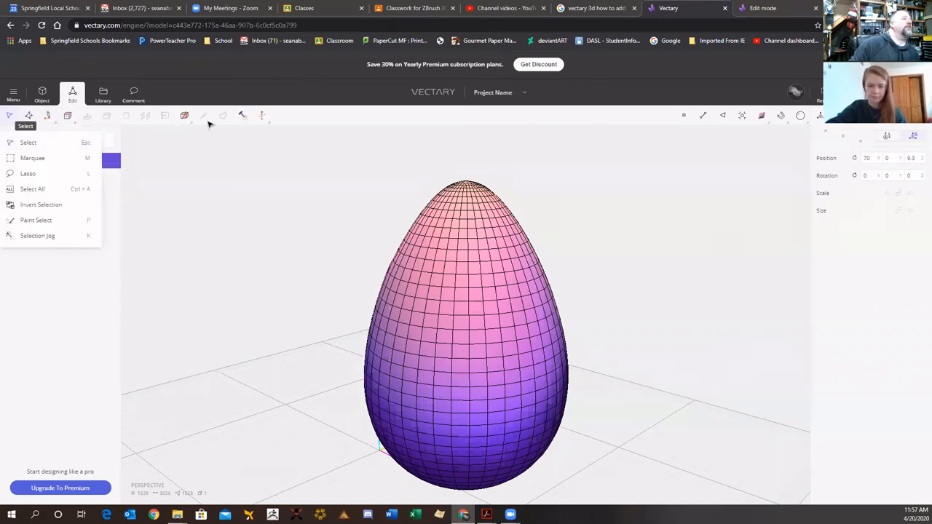
Switch to face selection, select a single face on the upper front of the egg and try to move it
{"action": "left_click", "coordinate": [724, 118]}
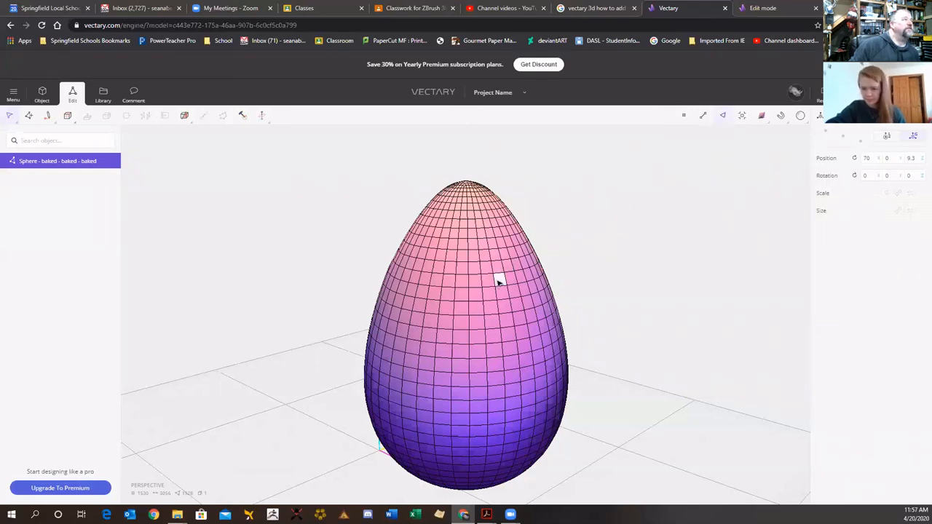
{"action": "left_click", "coordinate": [499, 273]}
{"action": "left_click", "coordinate": [501, 271]}
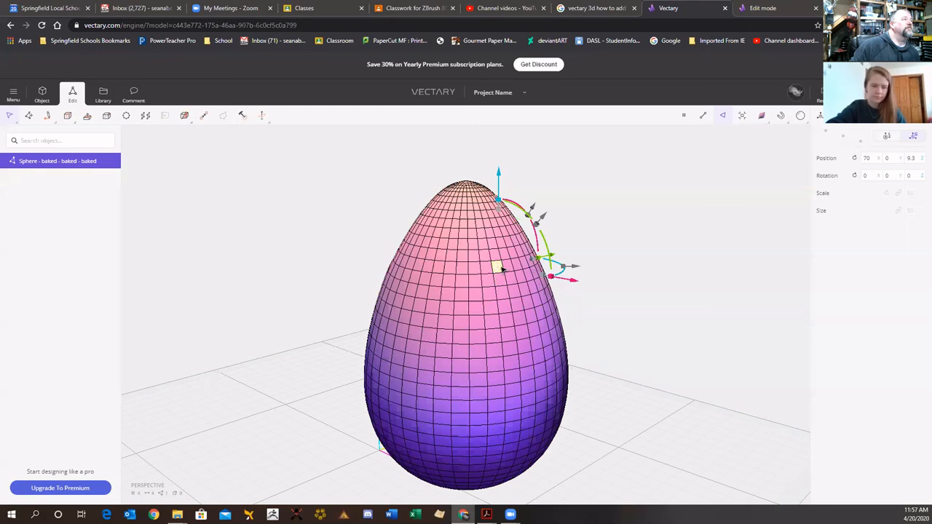
{"action": "mouse_move", "coordinate": [501, 269]}
{"action": "left_mouse_down"}
{"action": "mouse_move", "coordinate": [500, 279]}
{"action": "mouse_move", "coordinate": [502, 267]}
{"action": "left_mouse_up"}
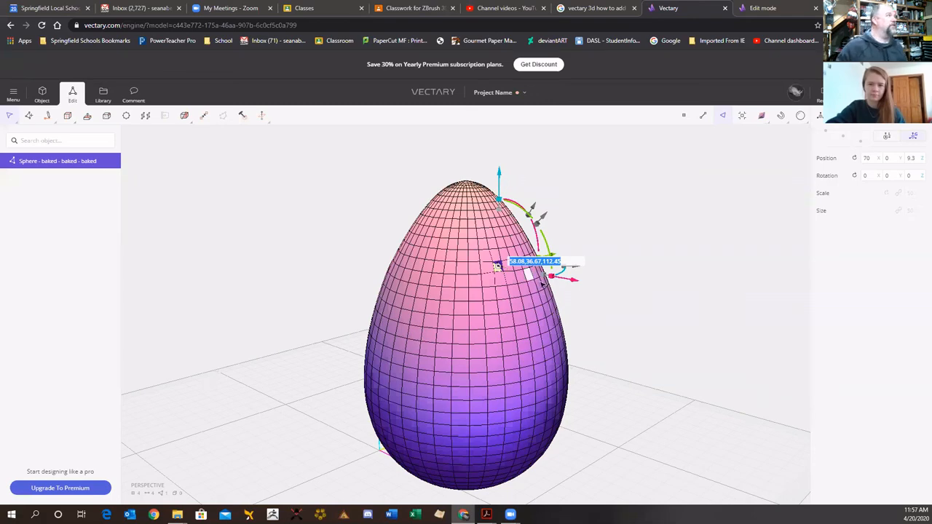
{"action": "left_click", "coordinate": [291, 242]}
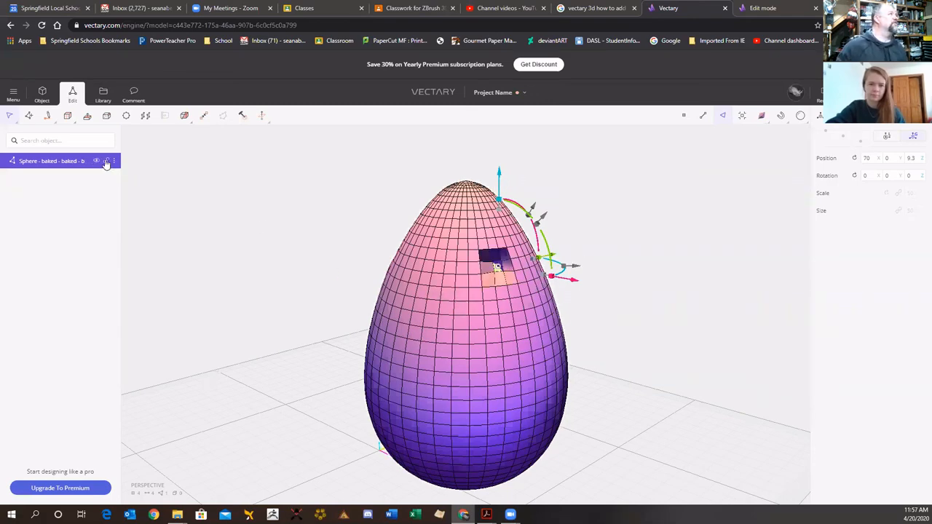
{"action": "right_click_drag", "start_coordinate": [572, 220], "coordinate": [592, 218]}
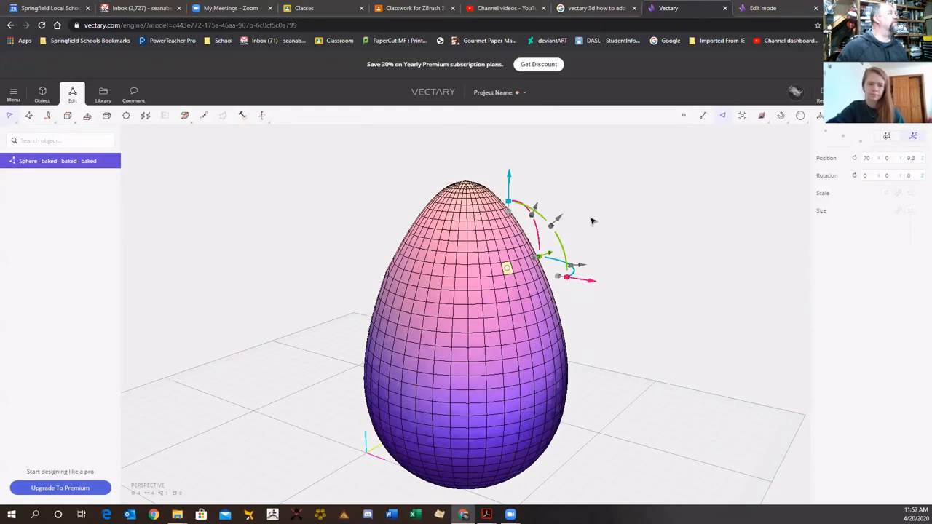
Select the face directly above, set the gizmo to Local orientation, and move the selection one more face up
{"action": "left_click", "coordinate": [11, 117]}
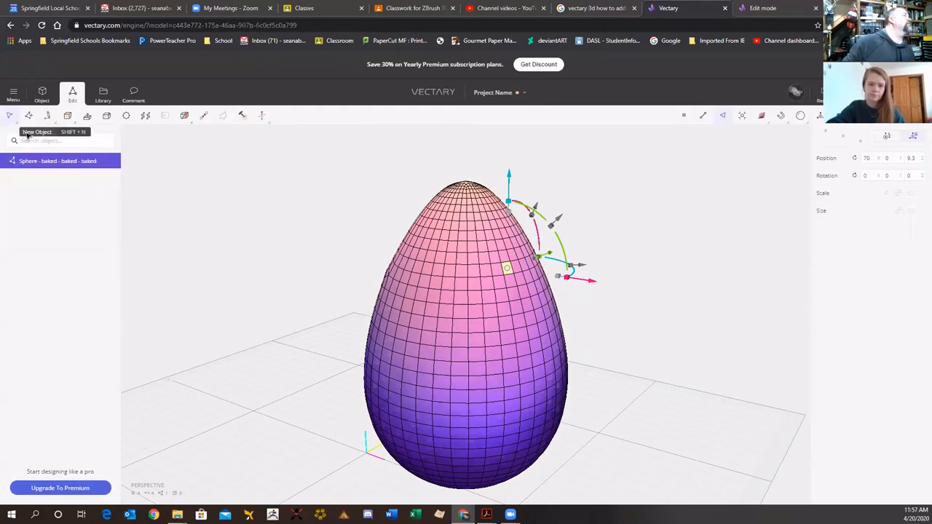
{"action": "mouse_move", "coordinate": [6, 120]}
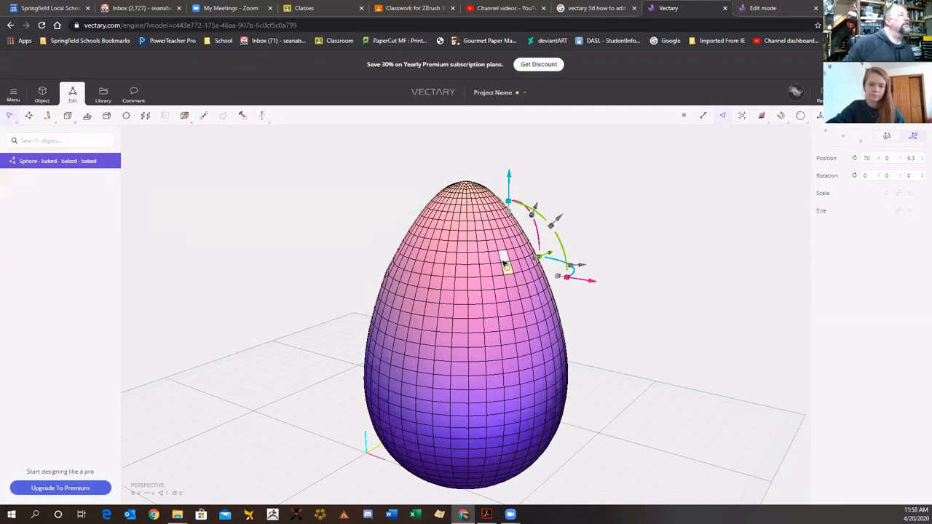
{"action": "left_click", "coordinate": [503, 256]}
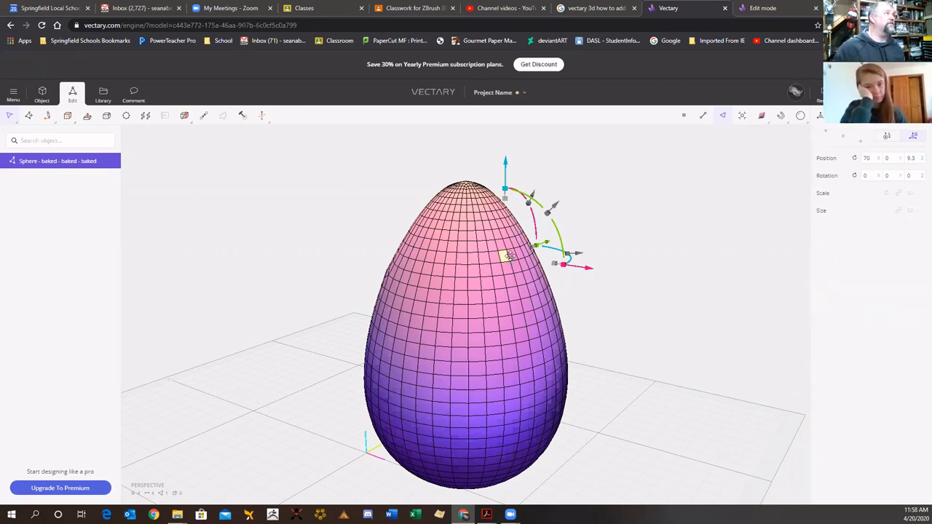
{"action": "right_click", "coordinate": [510, 257]}
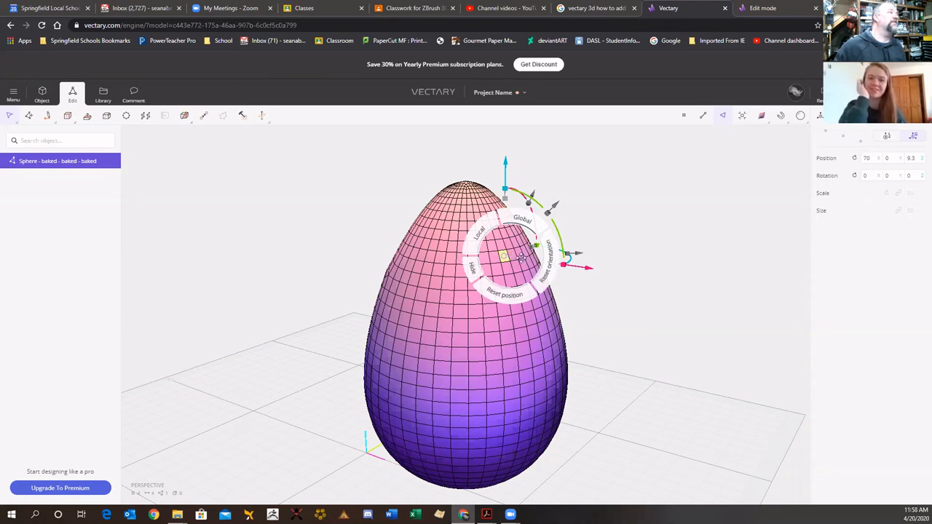
{"action": "right_click", "coordinate": [640, 329]}
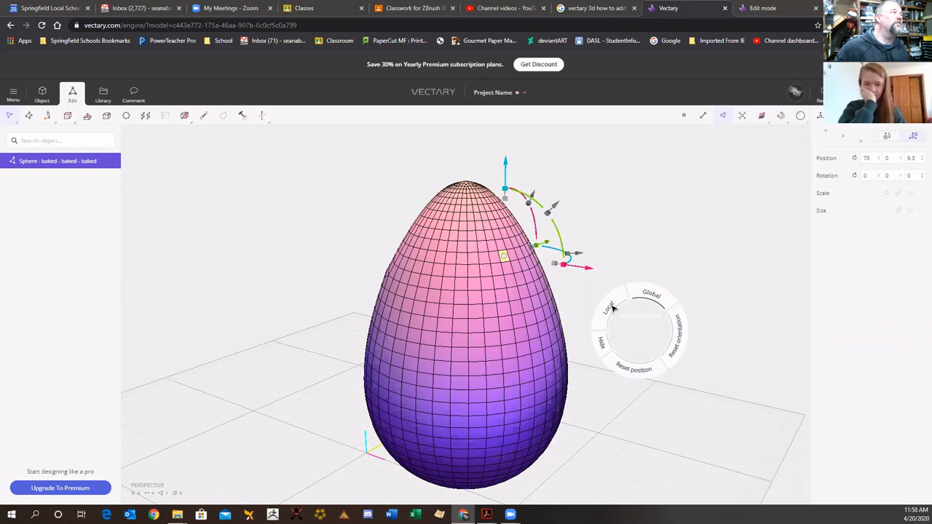
{"action": "left_click", "coordinate": [614, 309]}
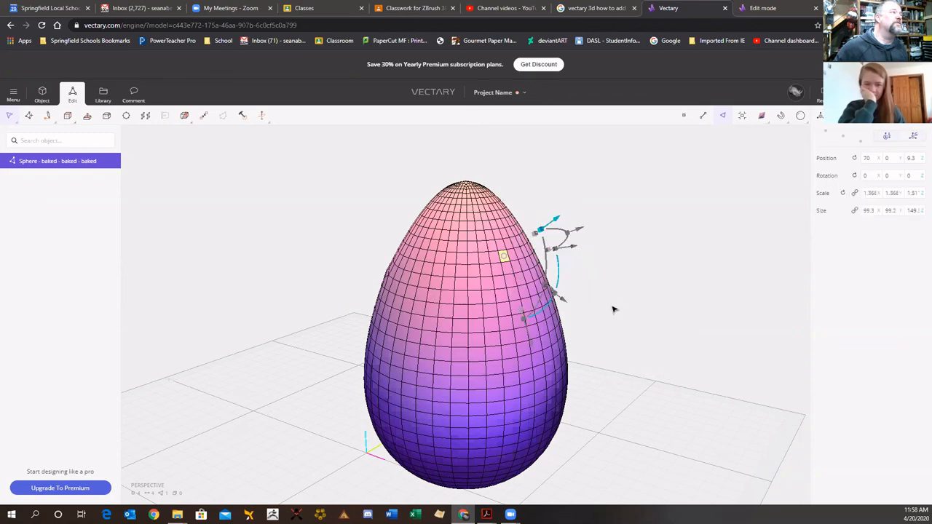
{"action": "left_click", "coordinate": [509, 248]}
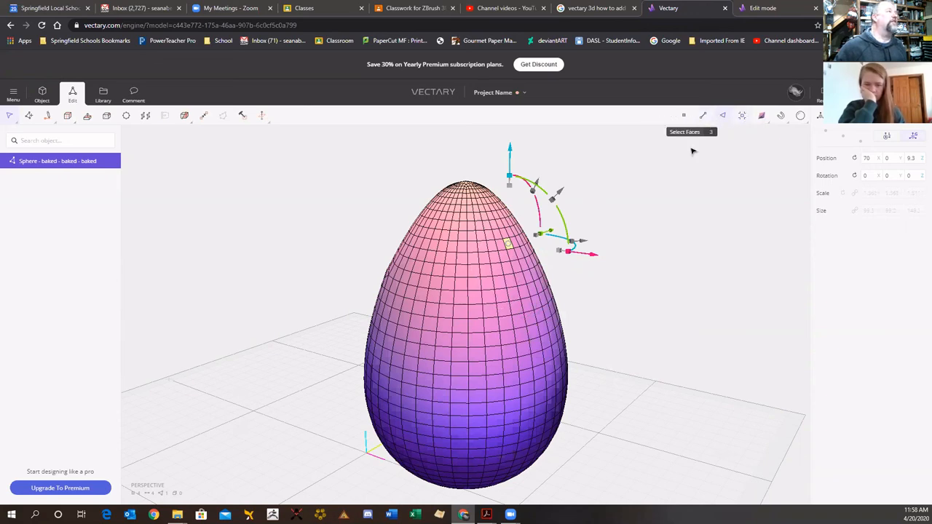
Select the complete horizontal ring of faces around the upper part of the egg
{"action": "left_click", "coordinate": [711, 122]}
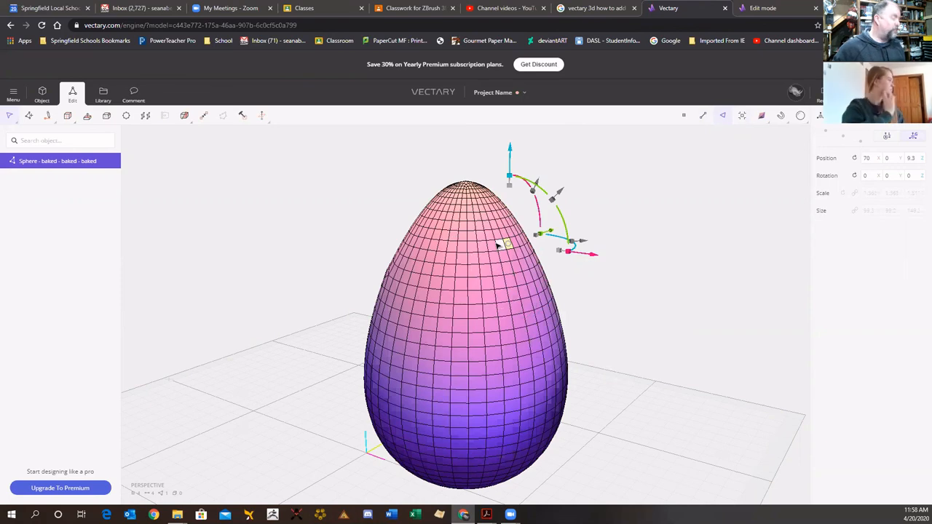
{"action": "double_click", "coordinate": [501, 245]}
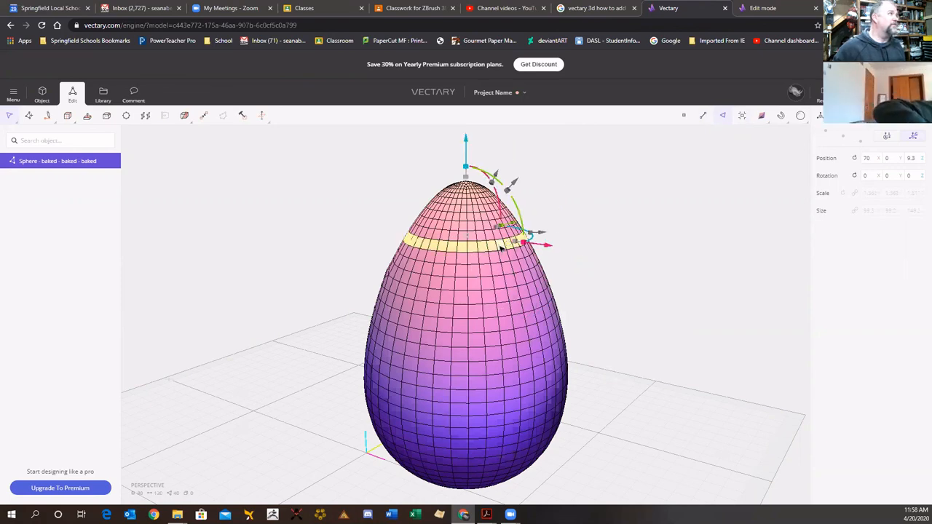
{"action": "left_click_drag", "start_coordinate": [626, 255], "coordinate": [477, 334]}
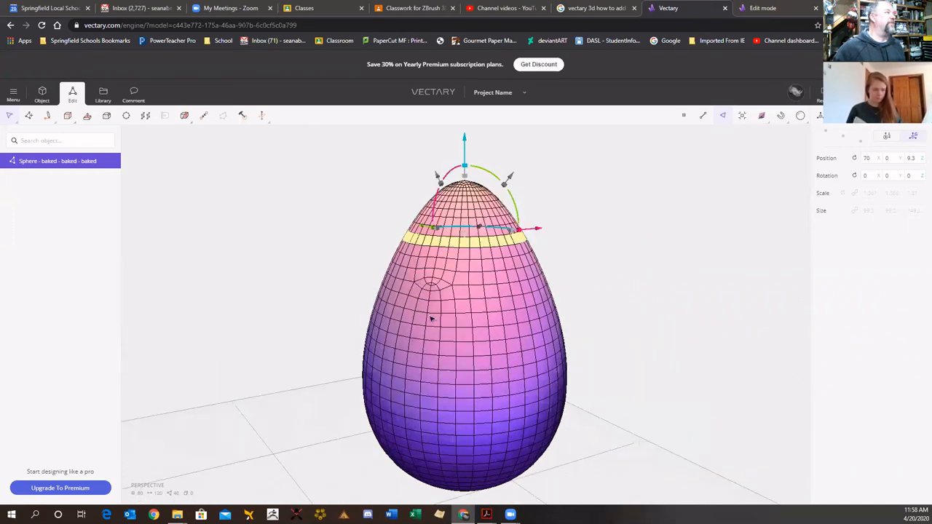
{"action": "right_click_drag", "start_coordinate": [604, 292], "coordinate": [603, 300]}
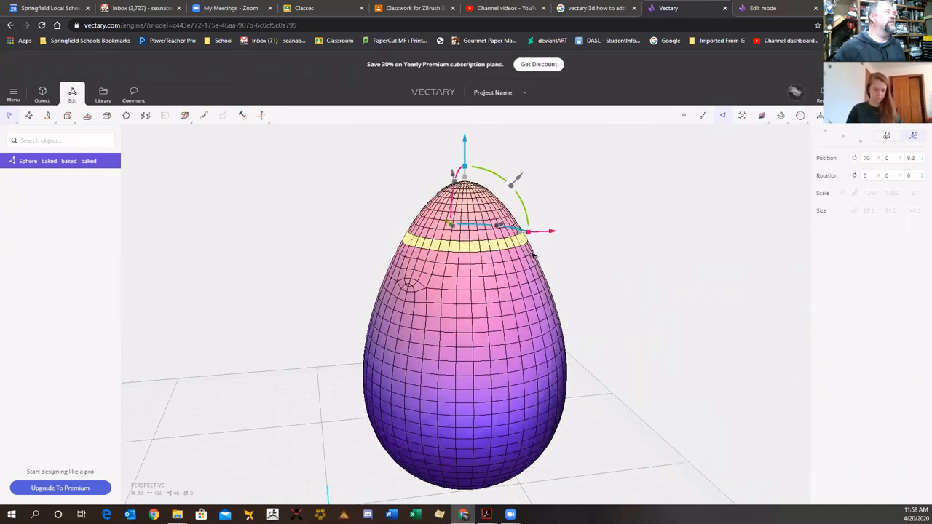
Start a new selection with two separate faces near the egg's top and extend it with vertical face loops over the egg
{"action": "left_click", "coordinate": [480, 217]}
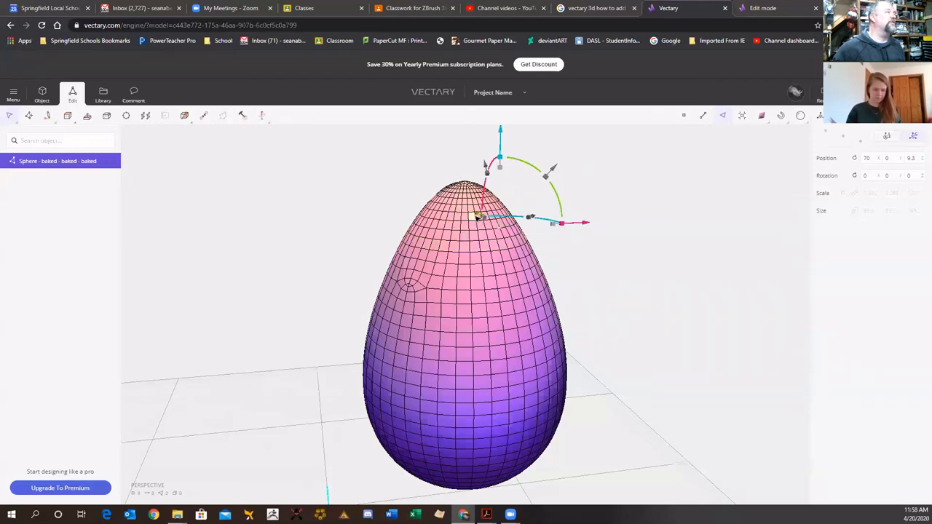
{"action": "left_click", "coordinate": [491, 234], "text": "shift"}
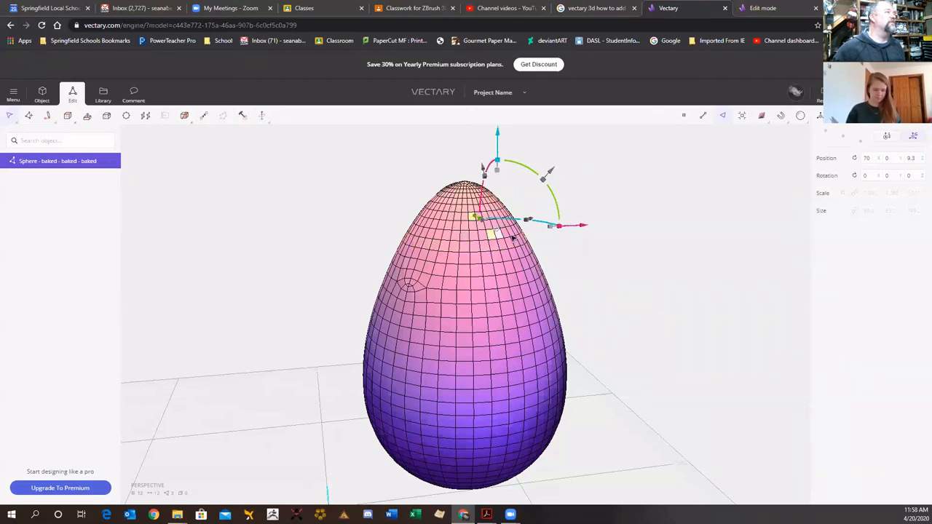
{"action": "right_click_drag", "start_coordinate": [580, 283], "coordinate": [548, 363]}
{"action": "double_click", "coordinate": [479, 348], "text": "shift"}
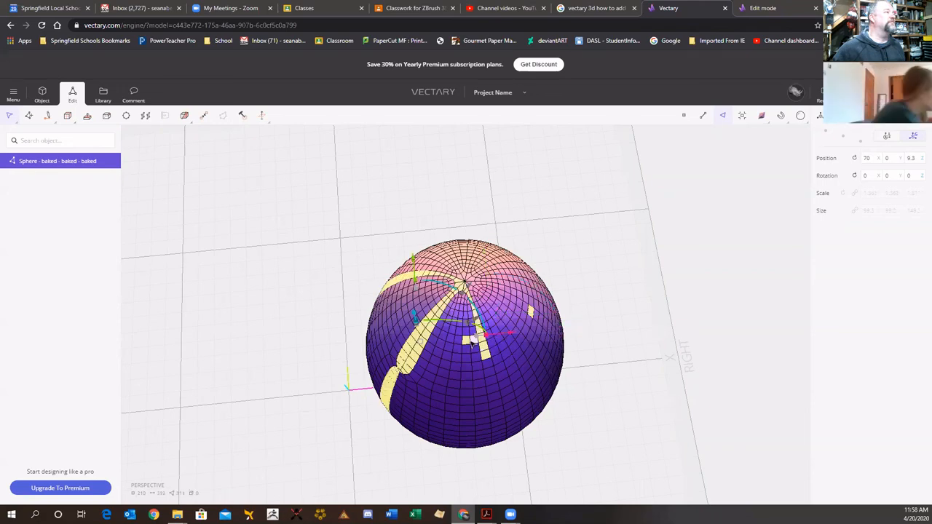
{"action": "double_click", "coordinate": [523, 307], "text": "shift"}
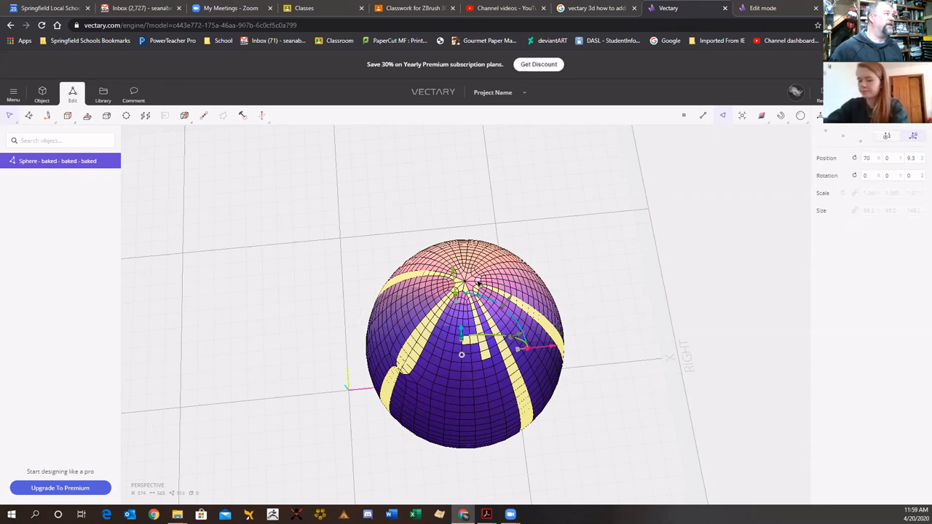
Add the single faces that continue the short vertical column down the egg to the selection
{"action": "left_click", "coordinate": [487, 365], "text": "shift"}
{"action": "left_click", "coordinate": [491, 377], "text": "shift"}
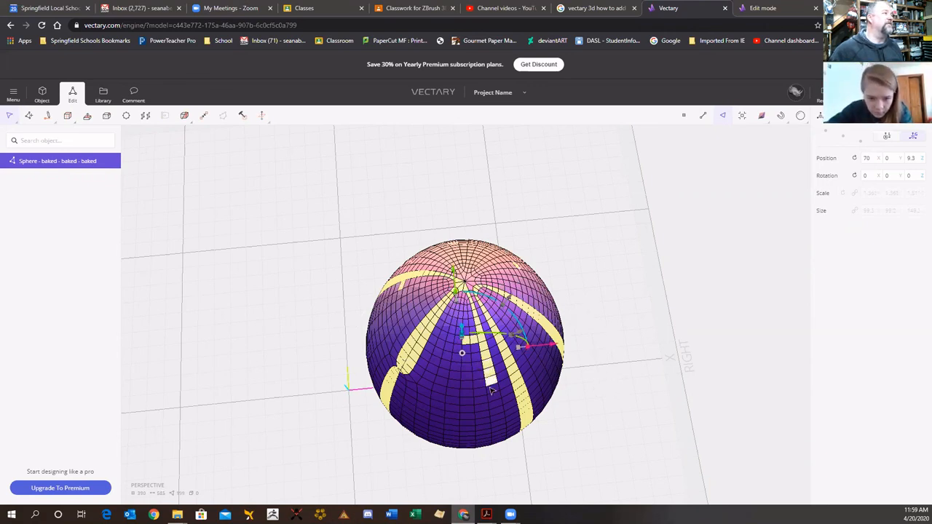
{"action": "left_click", "coordinate": [494, 394], "text": "shift"}
{"action": "right_click_drag", "start_coordinate": [611, 424], "coordinate": [660, 277]}
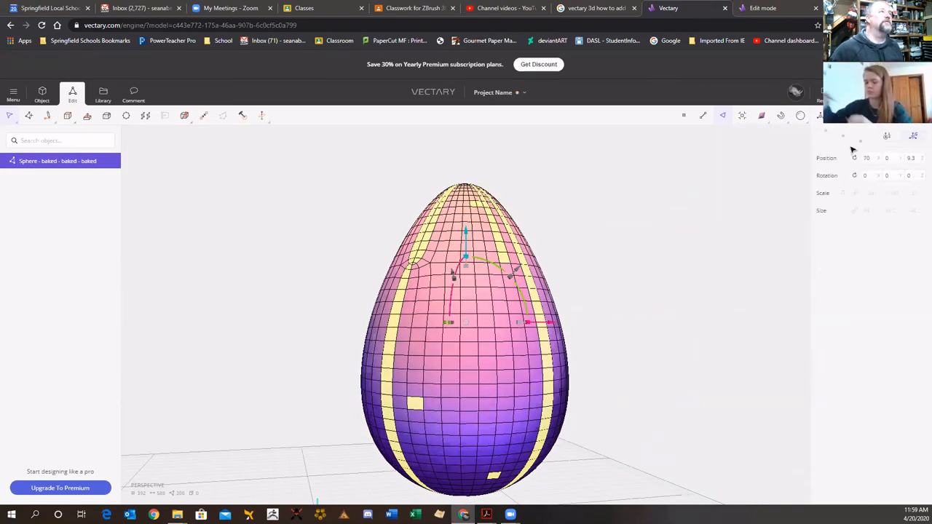
Add further faces below the short column on the egg's upper side to the selection
{"action": "left_click", "coordinate": [886, 138]}
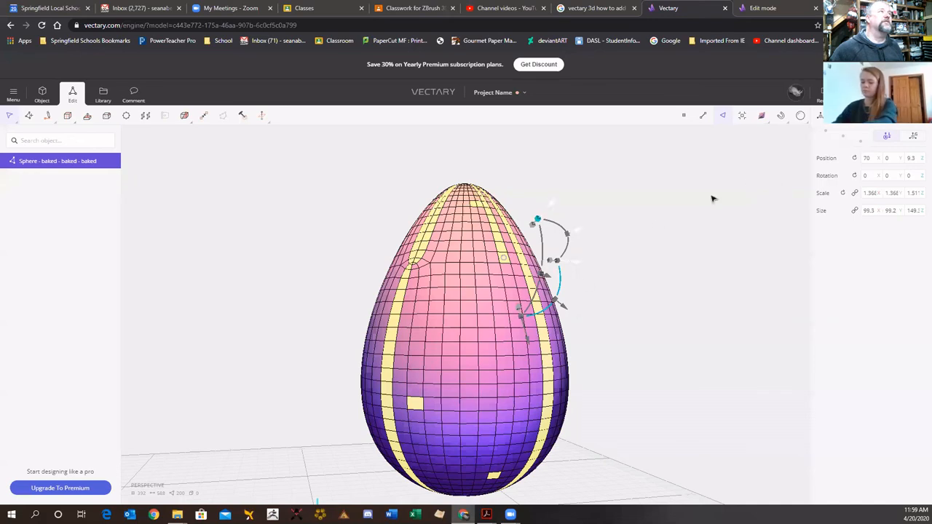
{"action": "right_click_drag", "start_coordinate": [639, 372], "coordinate": [666, 358]}
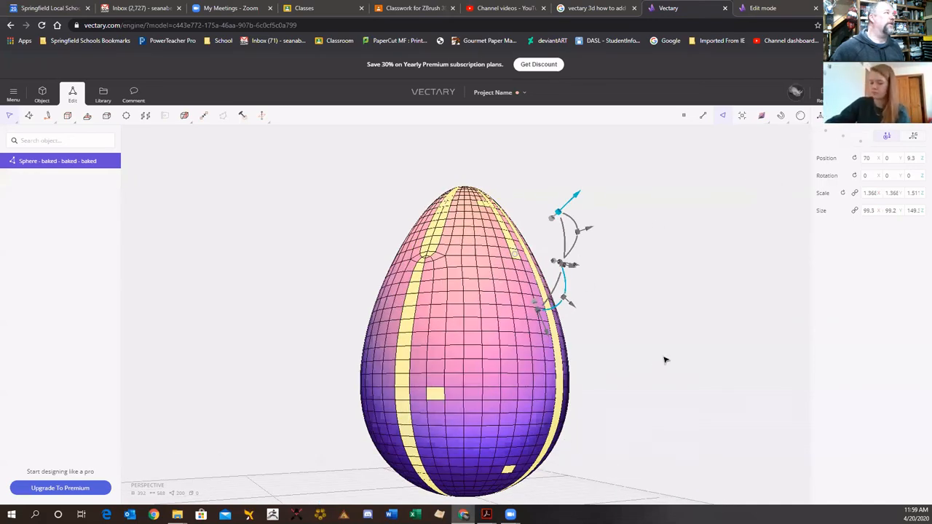
{"action": "left_click", "coordinate": [507, 265], "text": "shift"}
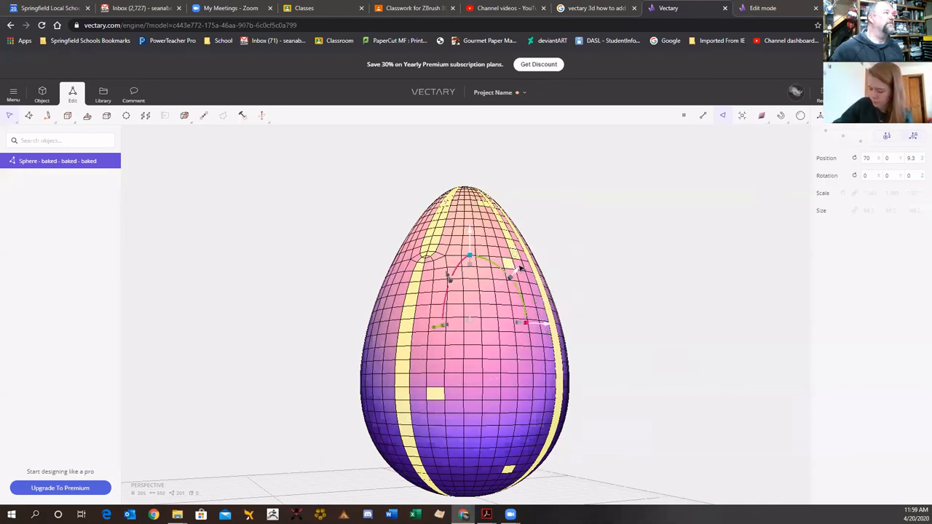
{"action": "left_click", "coordinate": [522, 265]}
{"action": "right_click_drag", "start_coordinate": [587, 303], "coordinate": [688, 289]}
{"action": "right_click_drag", "start_coordinate": [595, 352], "coordinate": [627, 320]}
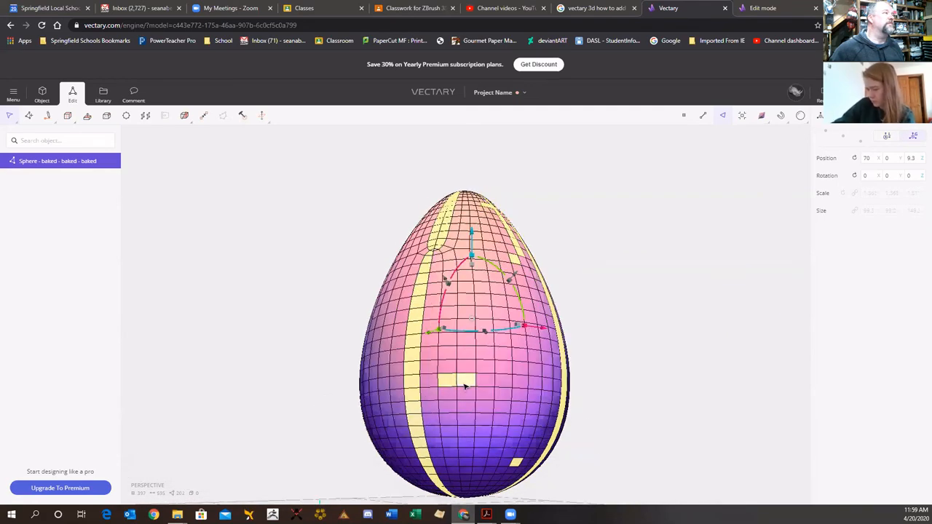
Add the horizontal ring around the egg's wide lower part, a few single faces and more vertical face loops to the selection
{"action": "double_click", "coordinate": [488, 383], "text": "shift"}
{"action": "mouse_move", "coordinate": [629, 384]}
{"action": "right_mouse_down"}
{"action": "mouse_move", "coordinate": [649, 349]}
{"action": "mouse_move", "coordinate": [650, 367]}
{"action": "mouse_move", "coordinate": [632, 386]}
{"action": "right_mouse_up"}
{"action": "left_click", "coordinate": [525, 450], "text": "shift"}
{"action": "left_click", "coordinate": [530, 440], "text": "shift"}
{"action": "double_click", "coordinate": [534, 420], "text": "shift"}
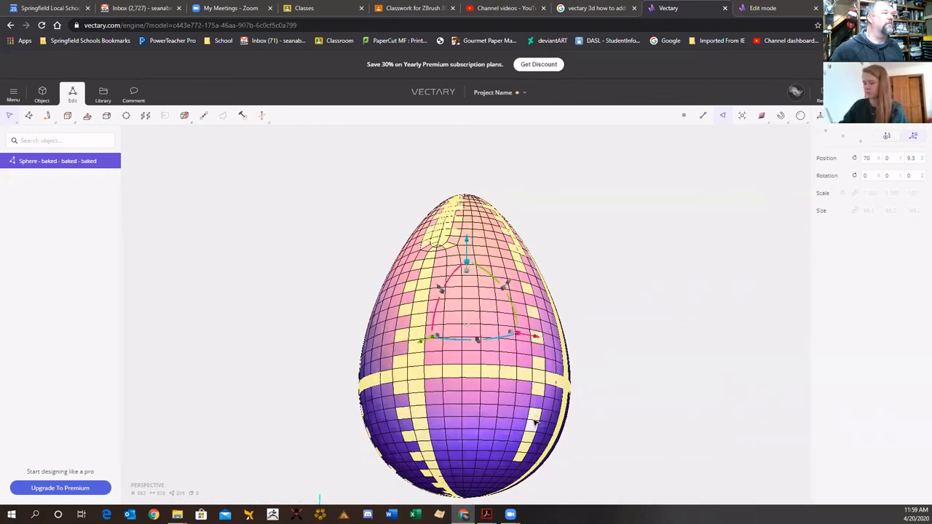
{"action": "double_click", "coordinate": [536, 429], "text": "shift"}
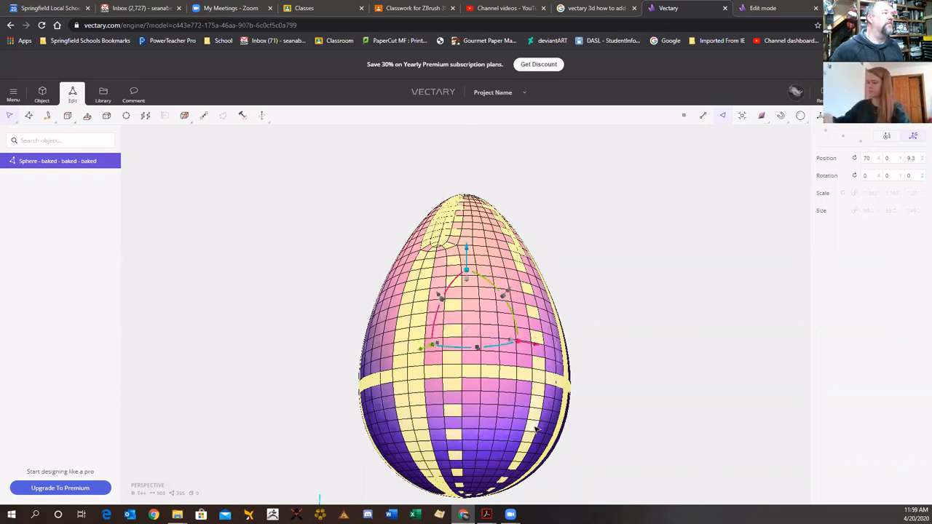
{"action": "mouse_move", "coordinate": [595, 408]}
{"action": "right_mouse_down"}
{"action": "mouse_move", "coordinate": [641, 374]}
{"action": "mouse_move", "coordinate": [674, 393]}
{"action": "mouse_move", "coordinate": [749, 395]}
{"action": "mouse_move", "coordinate": [717, 433]}
{"action": "mouse_move", "coordinate": [597, 407]}
{"action": "right_mouse_up"}
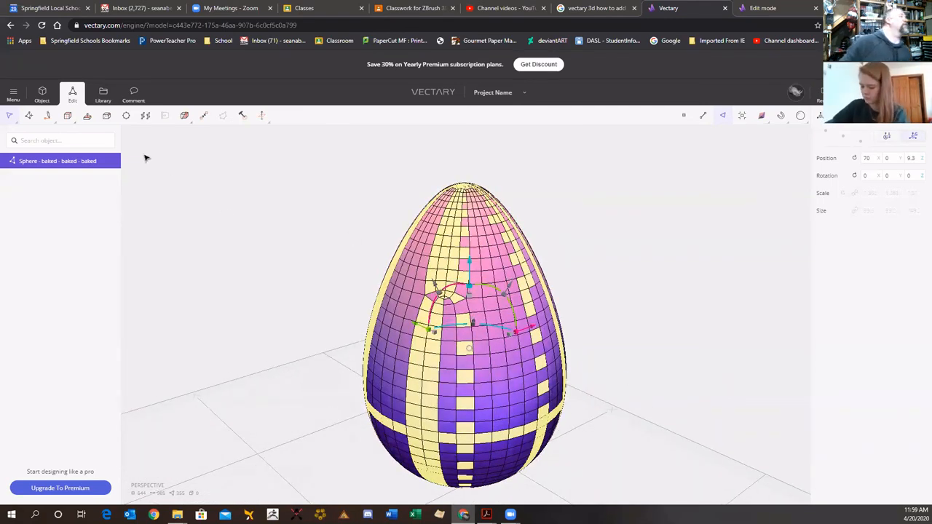
Extrude the selected bands and faces outward from the egg by 3.86
{"action": "left_click", "coordinate": [88, 117]}
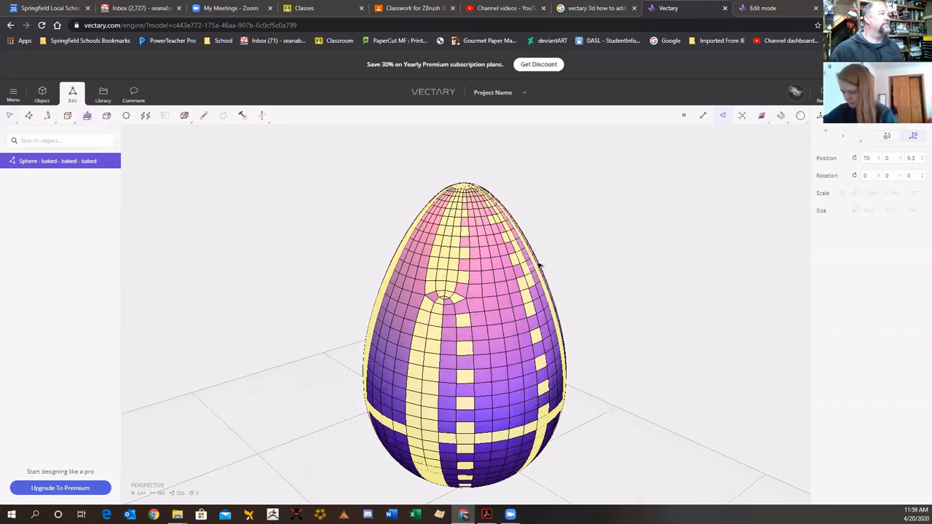
{"action": "left_click_drag", "start_coordinate": [539, 267], "coordinate": [544, 260]}
{"action": "left_click_drag", "start_coordinate": [607, 268], "coordinate": [324, 280]}
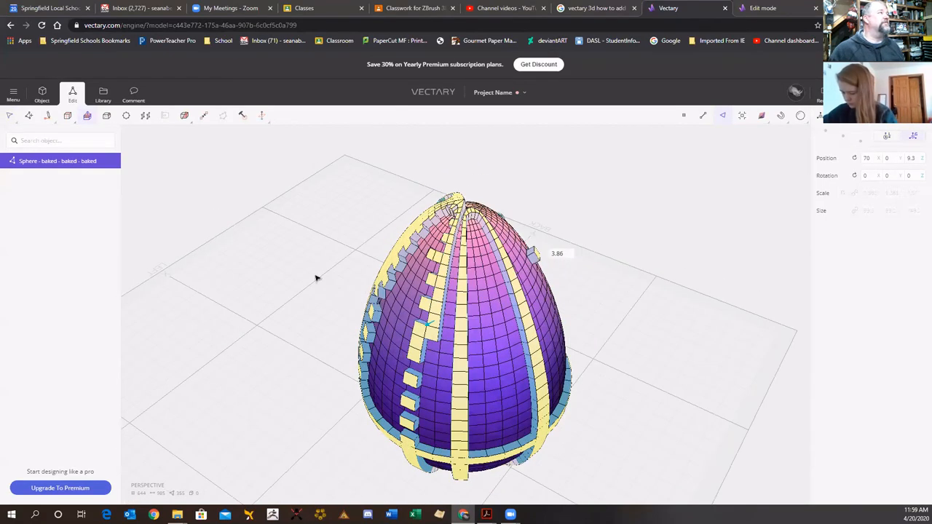
{"action": "left_click_drag", "start_coordinate": [237, 258], "coordinate": [474, 381]}
{"action": "left_click_drag", "start_coordinate": [289, 306], "coordinate": [542, 254]}
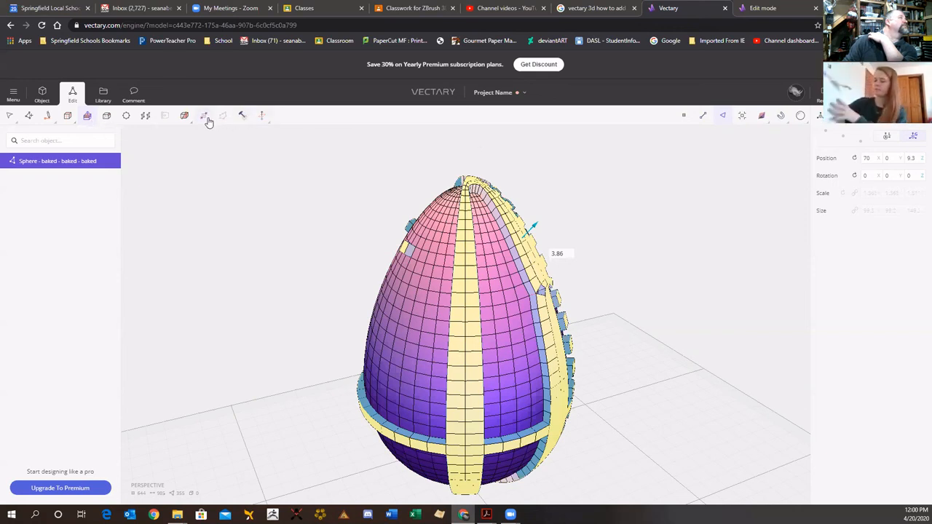
Try the Cut tool across the egg's upper part, then delete the face beside the raised vertical band
{"action": "mouse_move", "coordinate": [188, 120]}
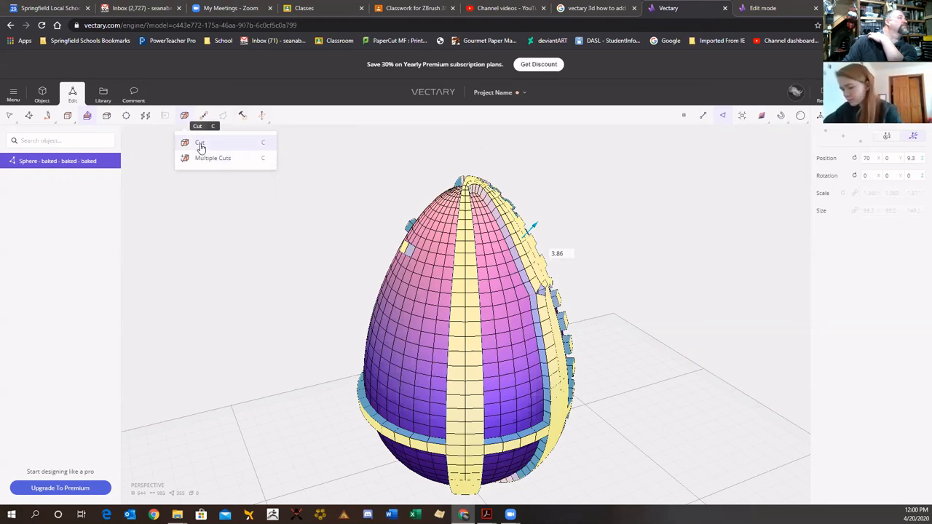
{"action": "left_click", "coordinate": [200, 145]}
{"action": "right_click_drag", "start_coordinate": [243, 255], "coordinate": [463, 240]}
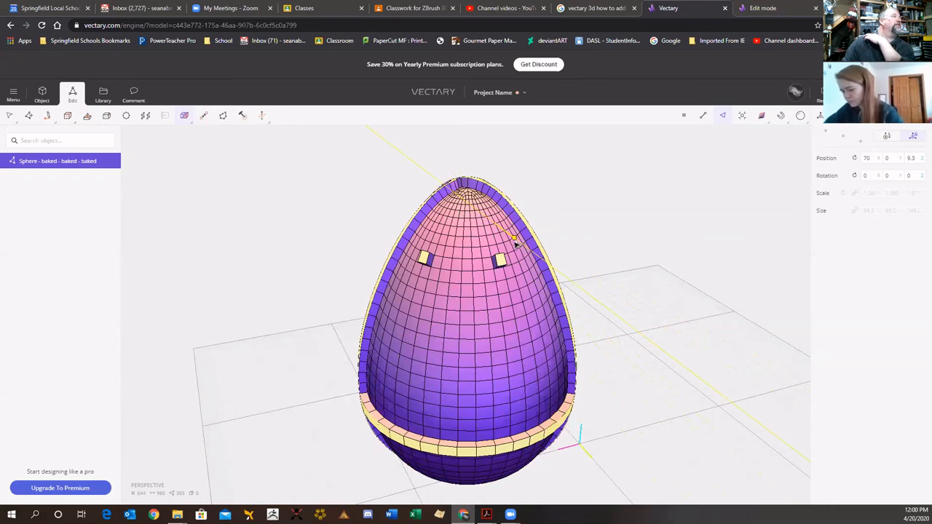
{"action": "right_click", "coordinate": [515, 244]}
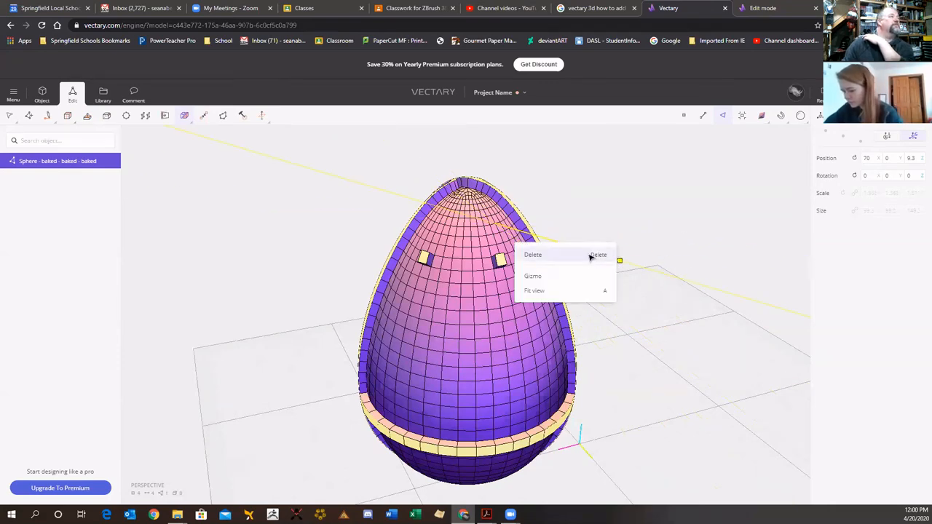
{"action": "left_click", "coordinate": [591, 256]}
{"action": "right_click_drag", "start_coordinate": [686, 257], "coordinate": [661, 234]}
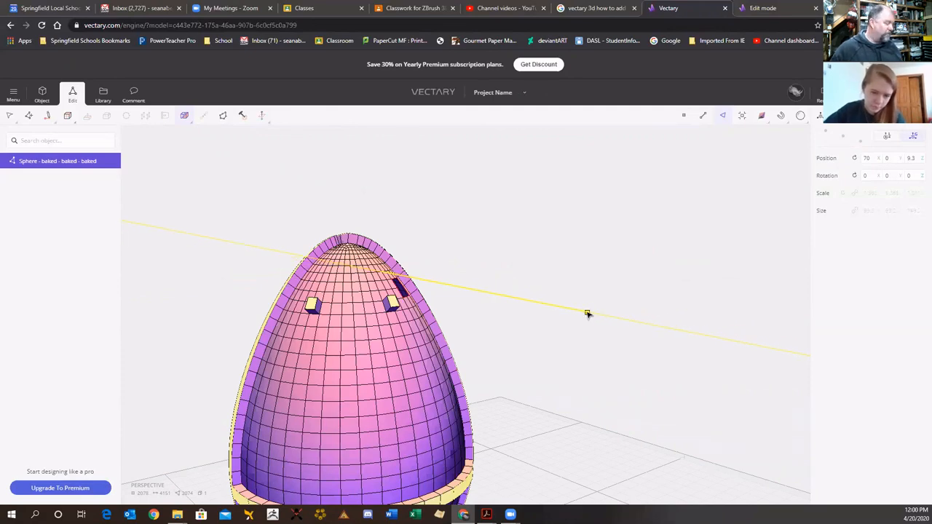
{"action": "right_click_drag", "start_coordinate": [588, 314], "coordinate": [537, 303]}
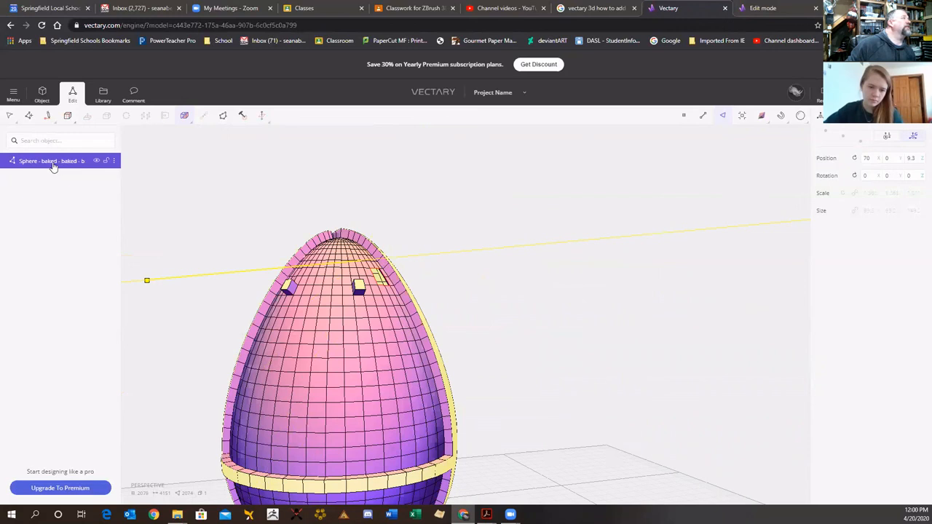
Cap the open boundary beside the raised vertical band, with slope 0.30 and smooth 7
{"action": "left_click", "coordinate": [66, 120]}
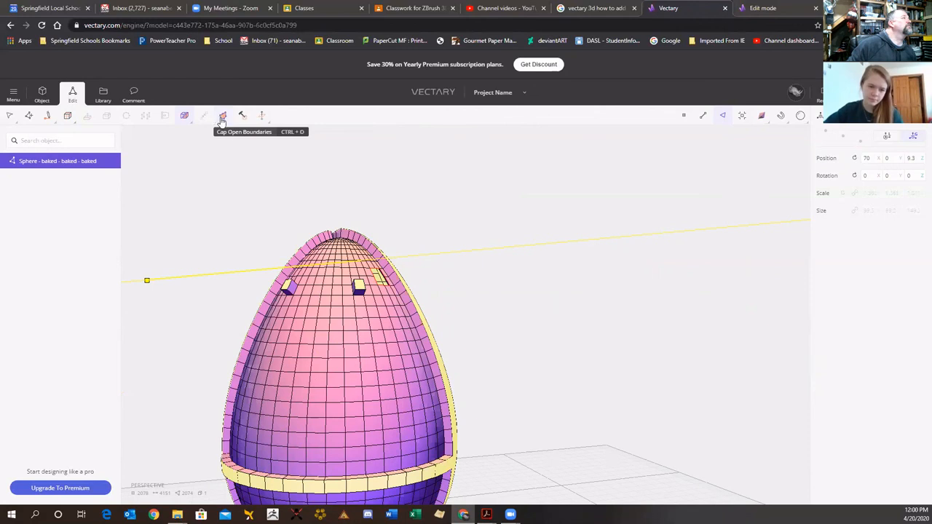
{"action": "mouse_move", "coordinate": [257, 120]}
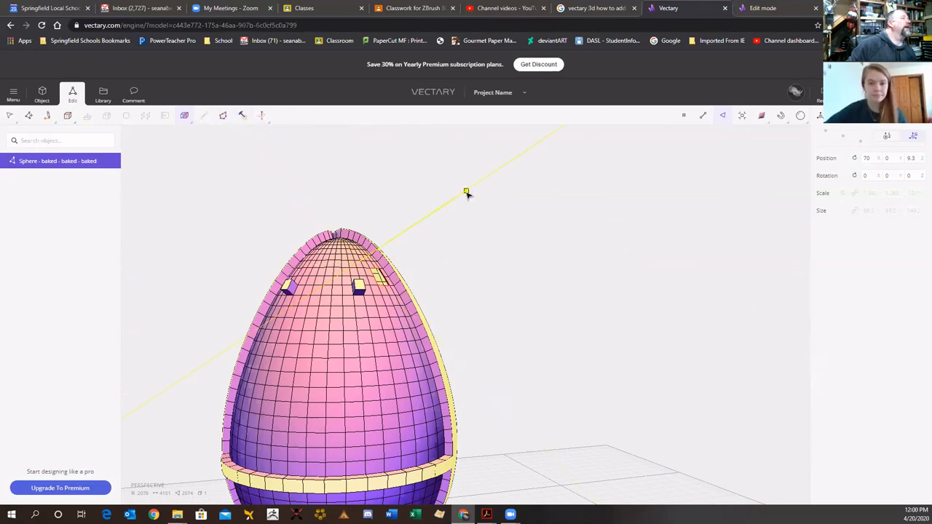
{"action": "left_click_drag", "start_coordinate": [465, 191], "coordinate": [440, 237]}
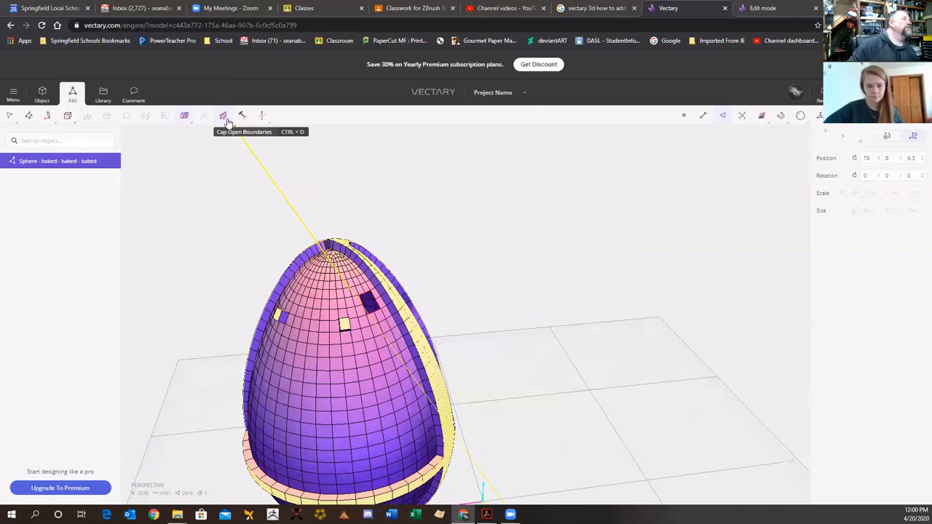
{"action": "left_click", "coordinate": [225, 116]}
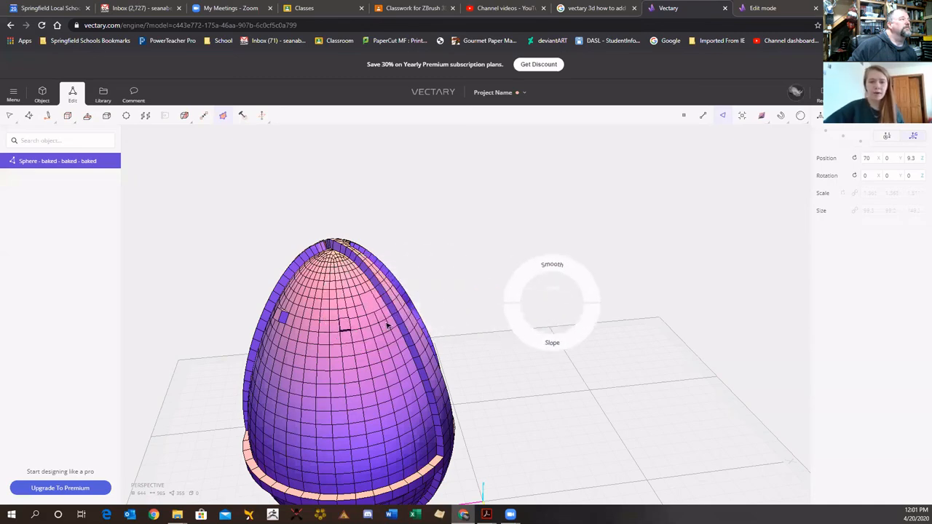
{"action": "left_click", "coordinate": [556, 342]}
{"action": "left_click_drag", "start_coordinate": [556, 343], "coordinate": [563, 324]}
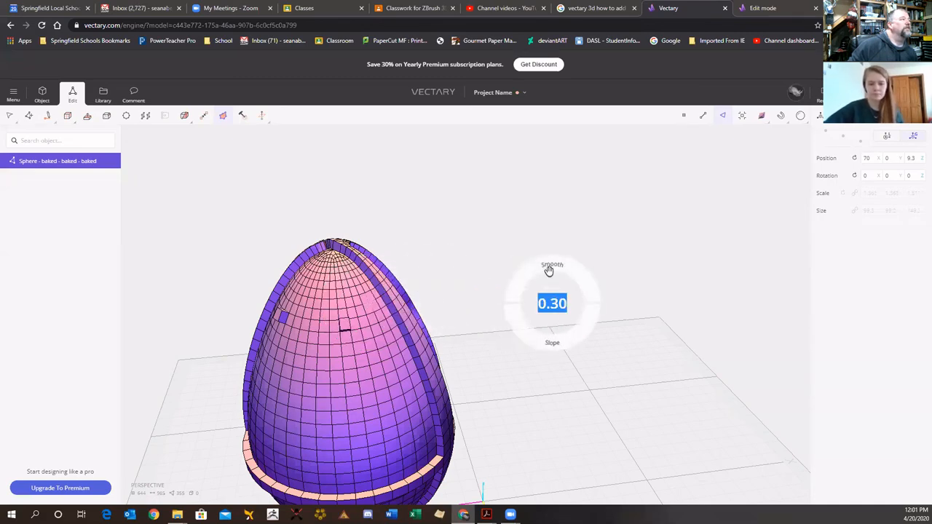
{"action": "left_click", "coordinate": [551, 265]}
{"action": "left_click_drag", "start_coordinate": [549, 265], "coordinate": [587, 281]}
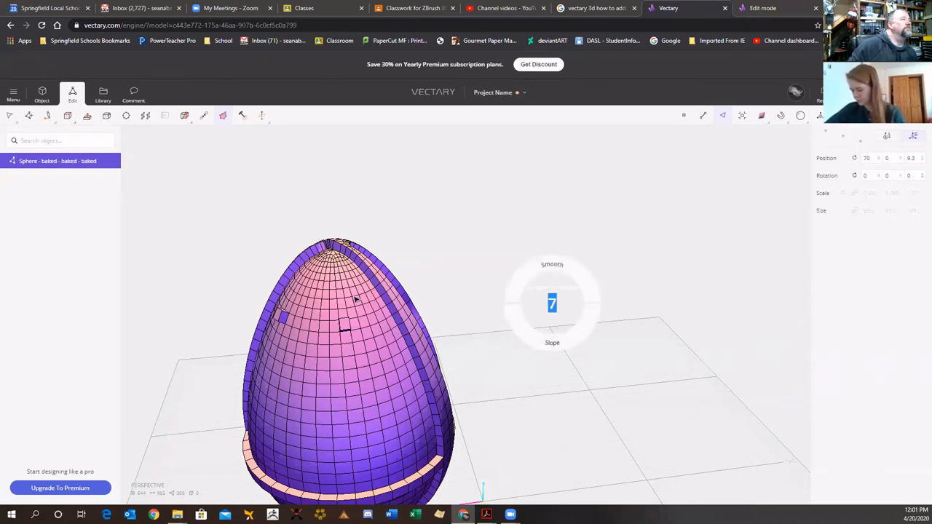
{"action": "left_click_drag", "start_coordinate": [503, 388], "coordinate": [590, 347]}
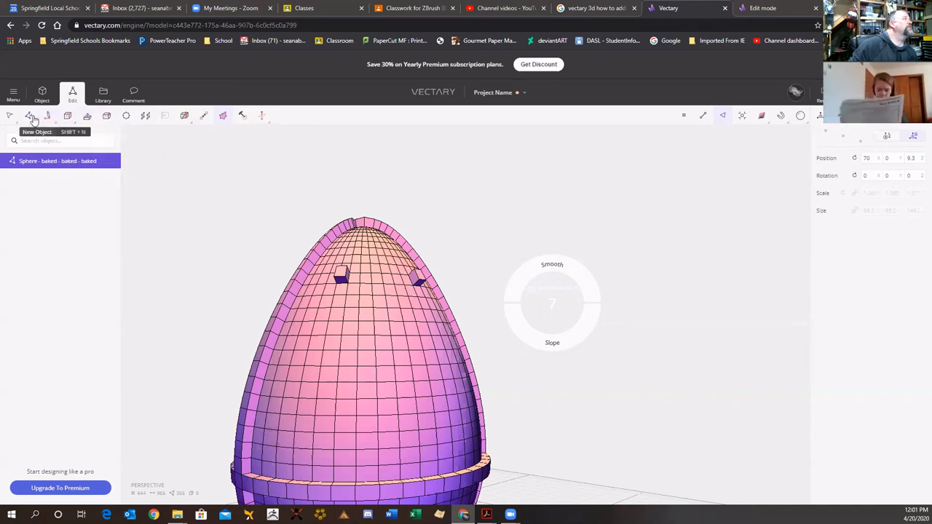
Try to collapse the capped patch beside the raised vertical band into a single point
{"action": "mouse_move", "coordinate": [9, 120]}
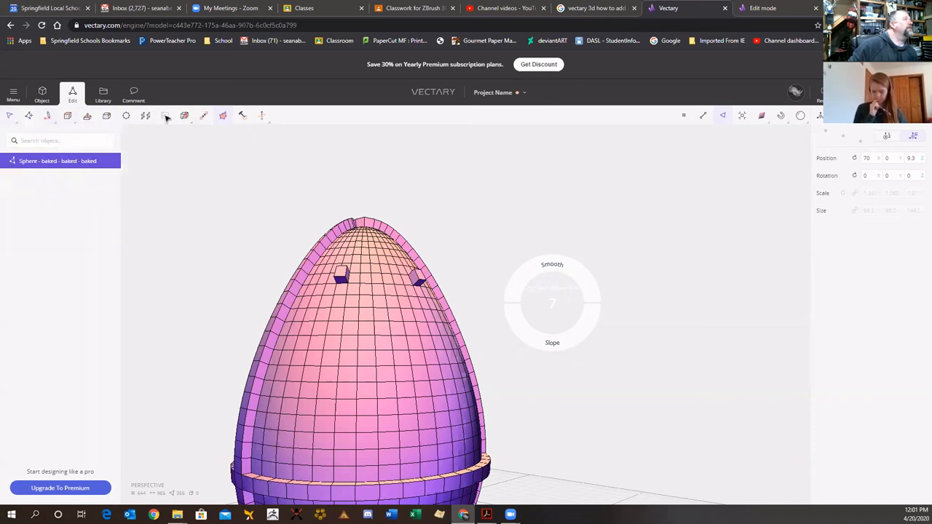
{"action": "left_click", "coordinate": [204, 122]}
{"action": "left_click_drag", "start_coordinate": [544, 241], "coordinate": [427, 288]}
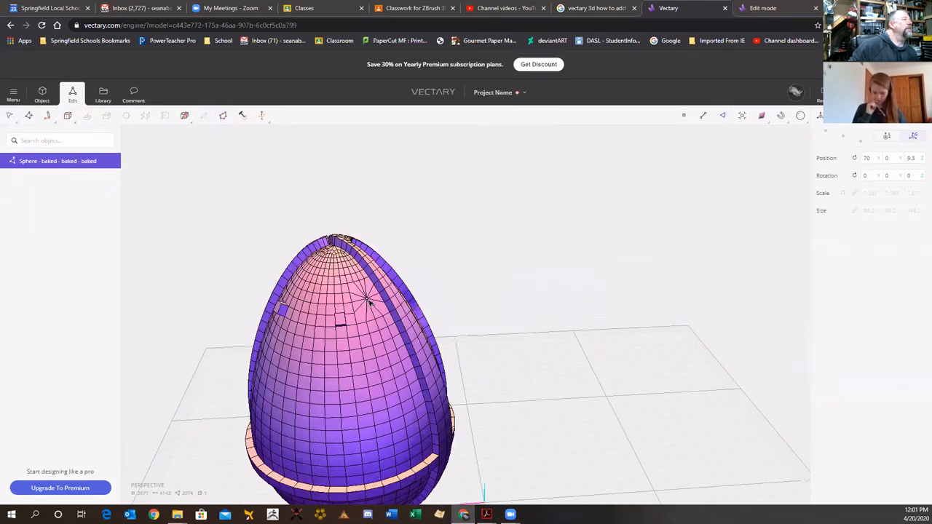
{"action": "left_click_drag", "start_coordinate": [495, 275], "coordinate": [483, 291]}
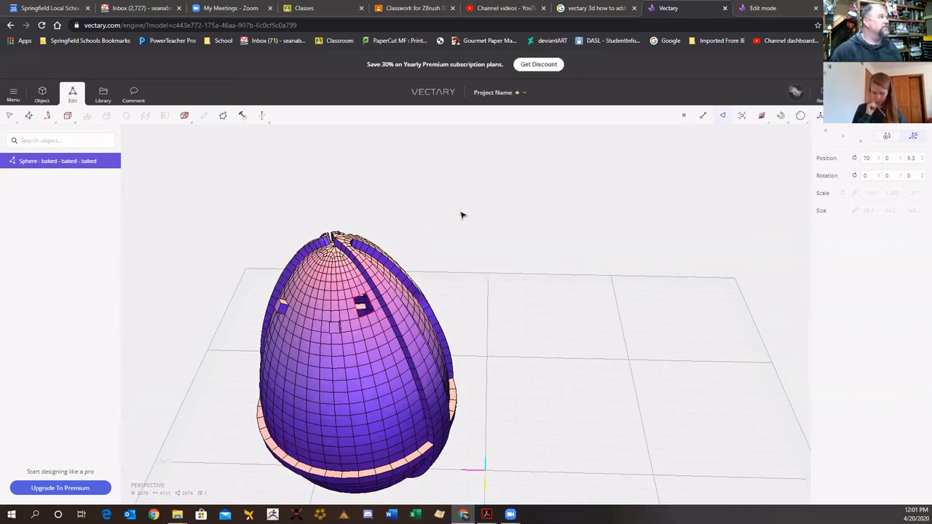
Undo the recent edits back to the egg without extruded bands, and clear the band selection
{"action": "key", "text": "ctrl+z"}
{"action": "left_click_drag", "start_coordinate": [461, 215], "coordinate": [466, 273]}
{"action": "right_click_drag", "start_coordinate": [308, 182], "coordinate": [249, 158]}
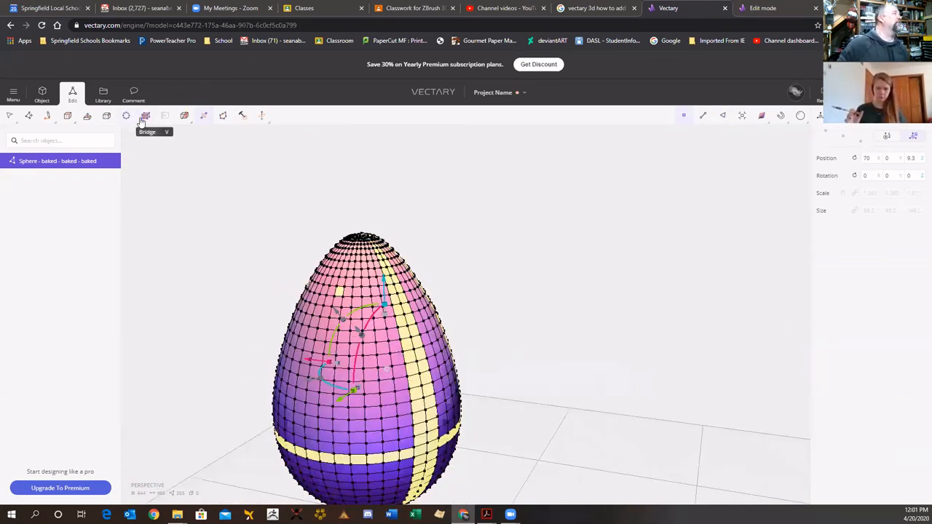
{"action": "left_click", "coordinate": [88, 117]}
{"action": "left_click", "coordinate": [376, 269]}
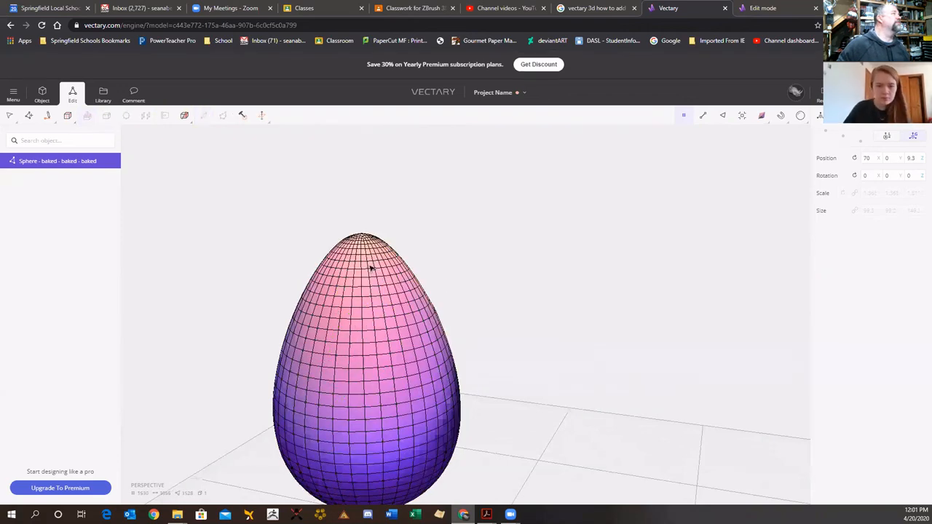
Examine the egg's mesh and its small irregular patch from several sides, and look up the undo and redo commands
{"action": "right_click_drag", "start_coordinate": [505, 252], "coordinate": [418, 281]}
{"action": "left_click_drag", "start_coordinate": [344, 264], "coordinate": [305, 244]}
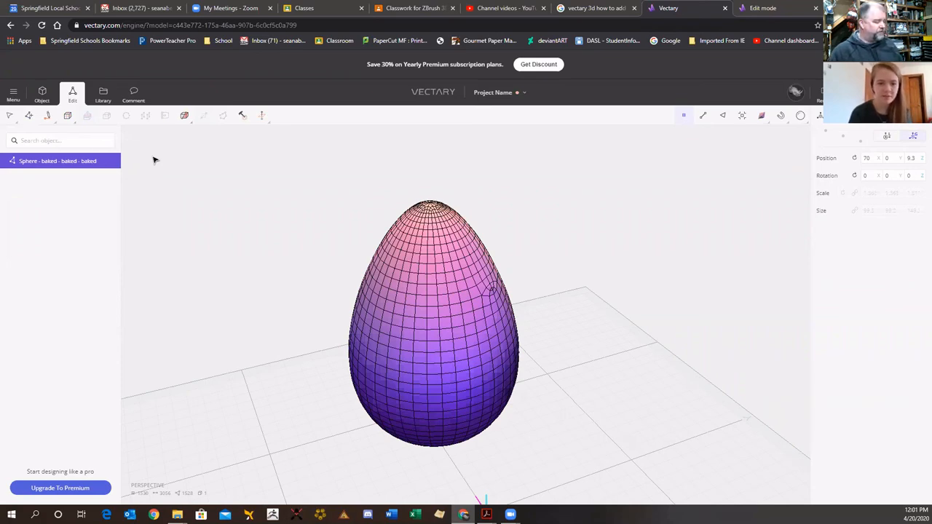
{"action": "scroll", "coordinate": [308, 239], "scroll_direction": "up", "scroll_amount": 3}
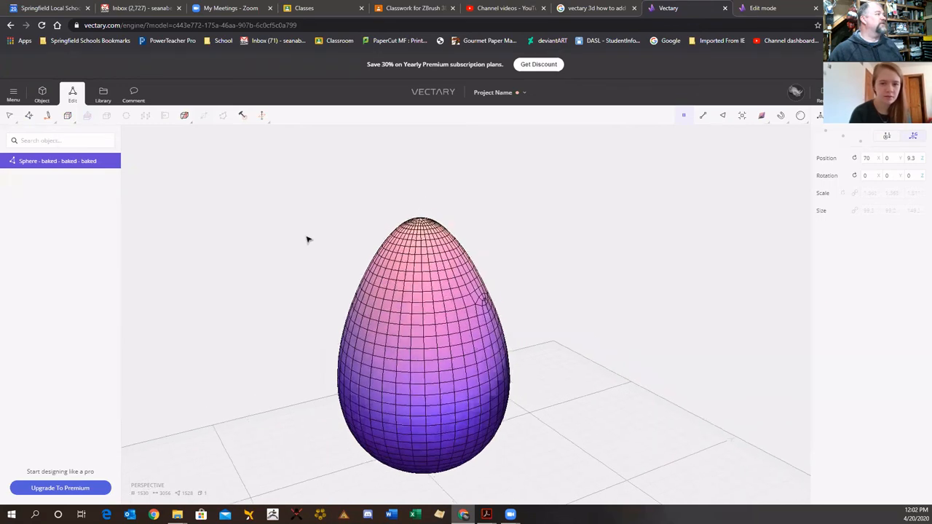
{"action": "left_click", "coordinate": [13, 94]}
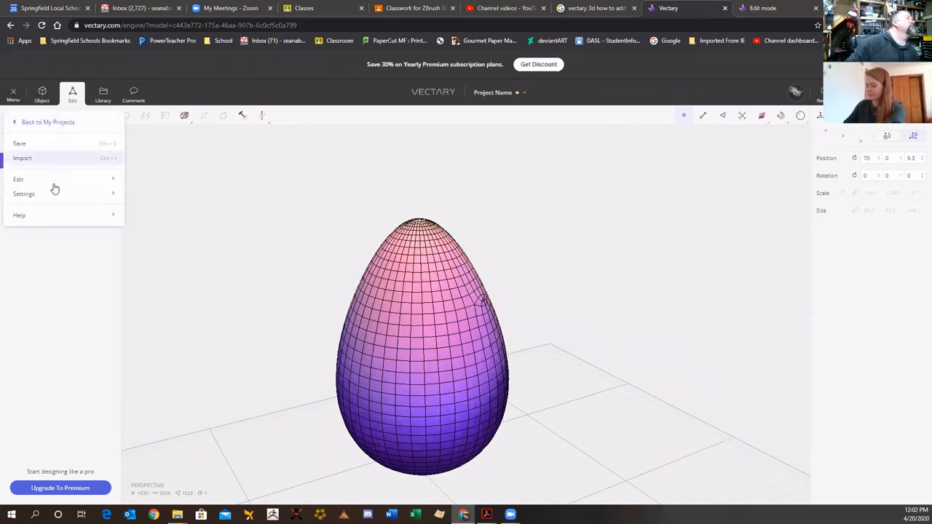
{"action": "mouse_move", "coordinate": [62, 193]}
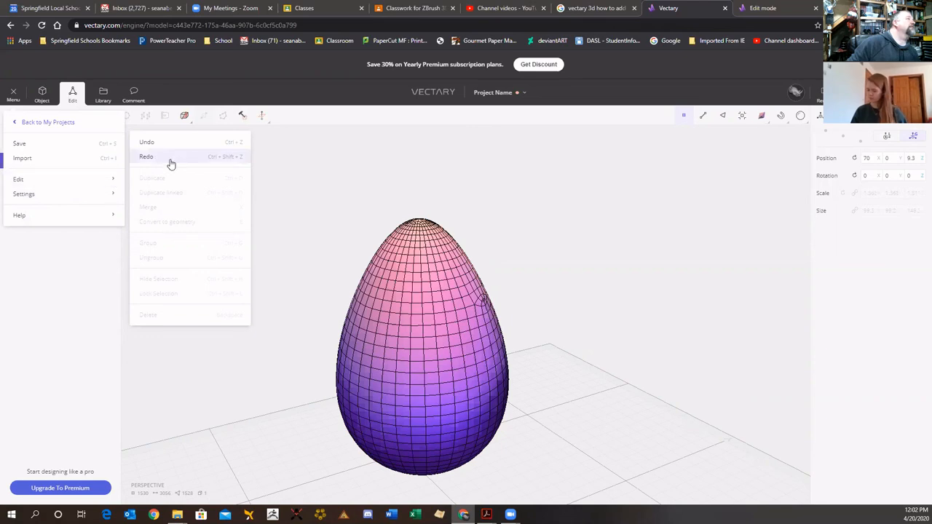
{"action": "right_click_drag", "start_coordinate": [536, 210], "coordinate": [544, 240]}
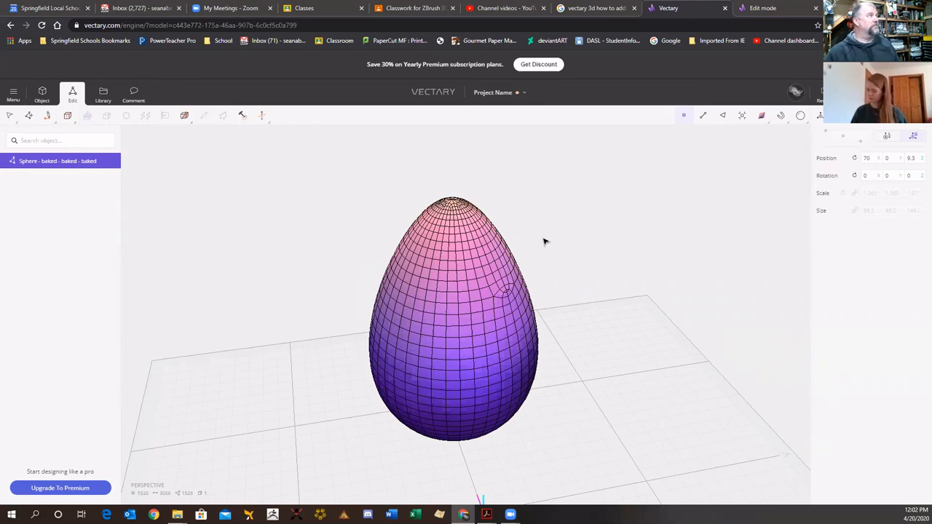
{"action": "right_click_drag", "start_coordinate": [609, 216], "coordinate": [272, 226]}
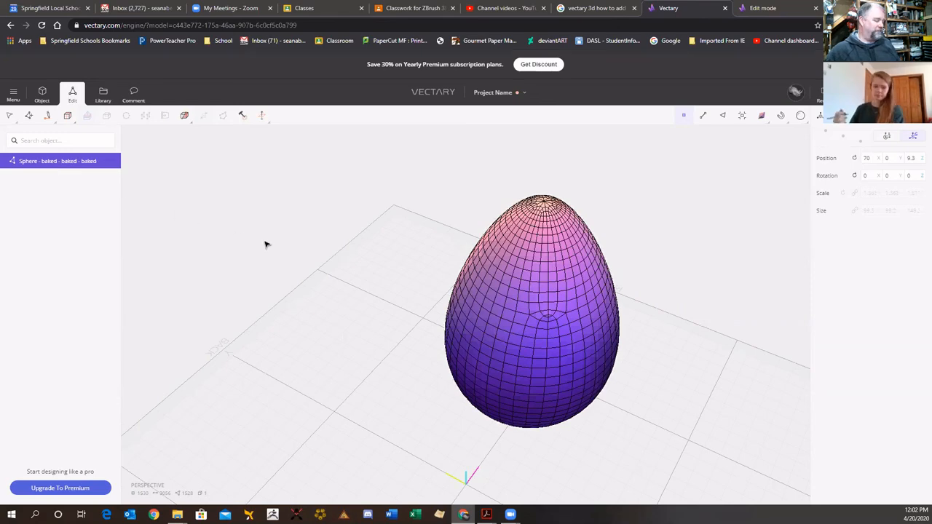
{"action": "right_click_drag", "start_coordinate": [713, 330], "coordinate": [520, 253]}
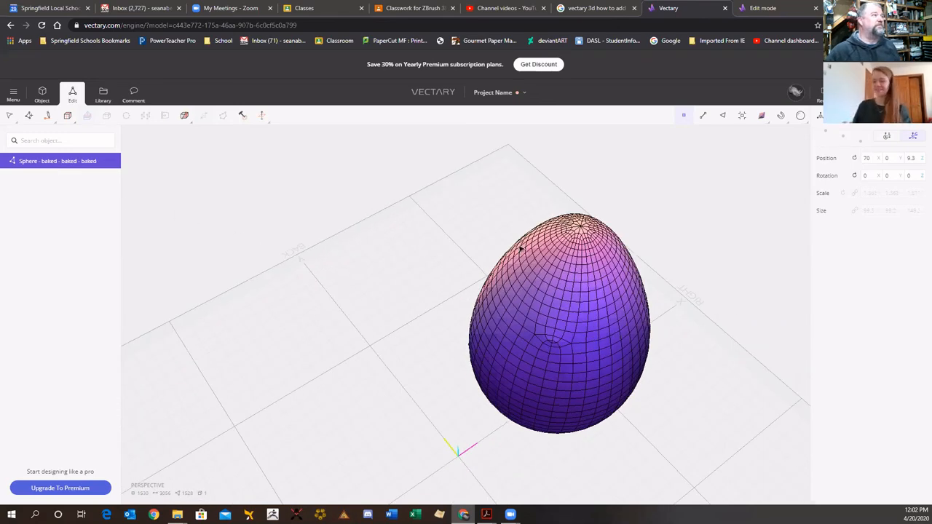
{"action": "right_click_drag", "start_coordinate": [594, 252], "coordinate": [601, 334]}
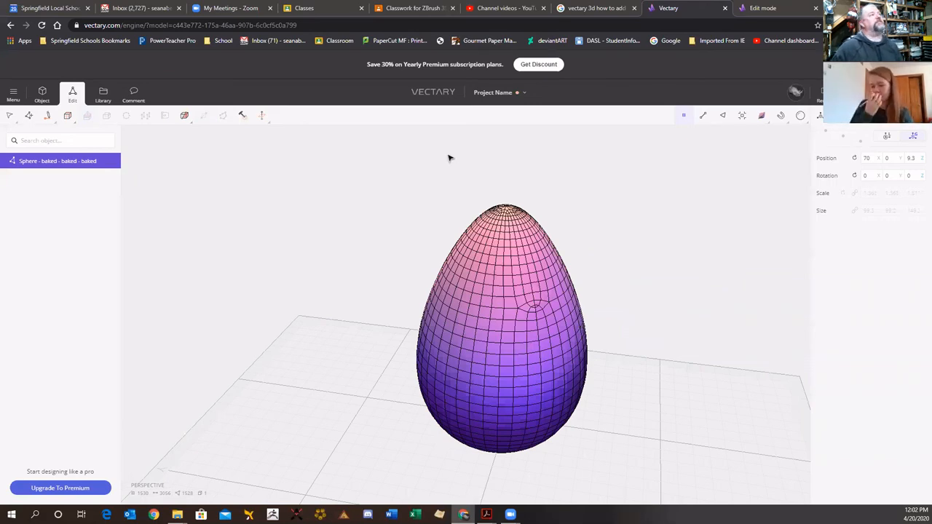
{"action": "right_click_drag", "start_coordinate": [642, 340], "coordinate": [636, 306]}
{"action": "right_click_drag", "start_coordinate": [683, 340], "coordinate": [668, 361]}
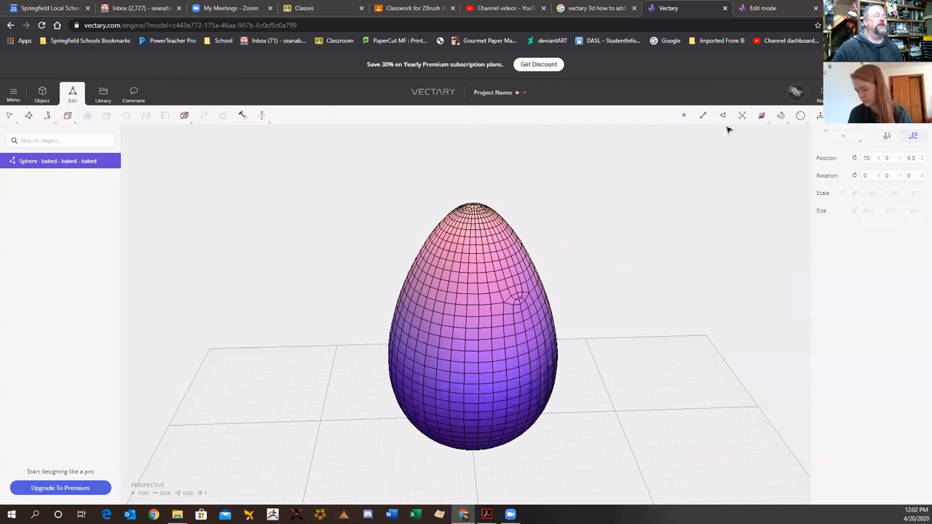
Open the export formats and try to export the egg as OBJ
{"action": "left_click", "coordinate": [819, 115]}
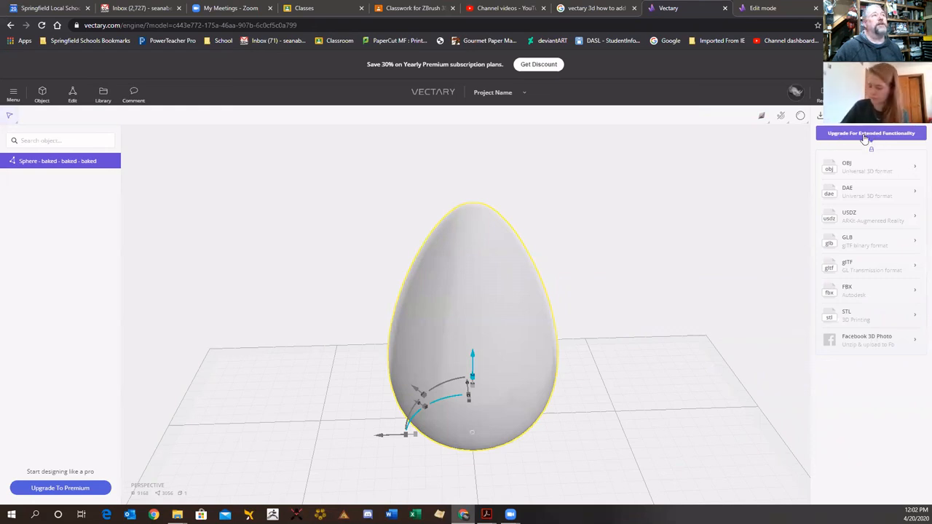
{"action": "left_click", "coordinate": [869, 169]}
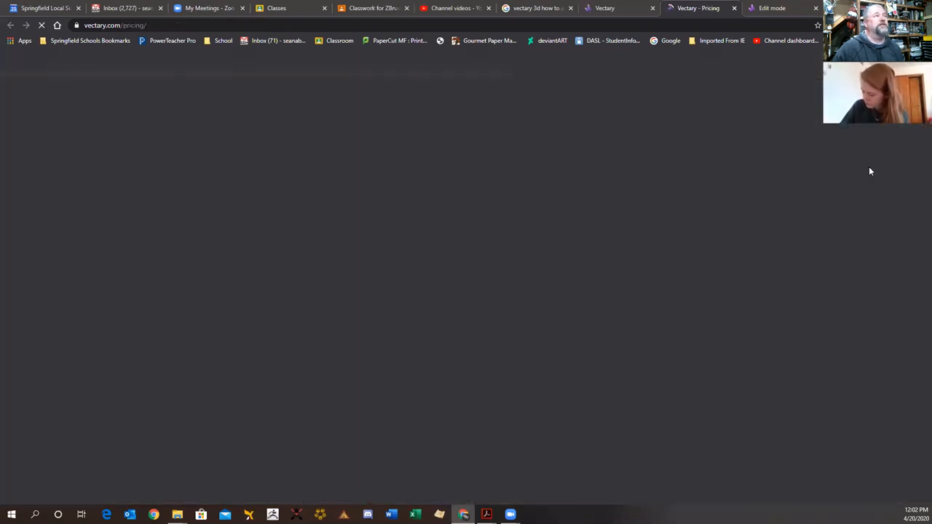